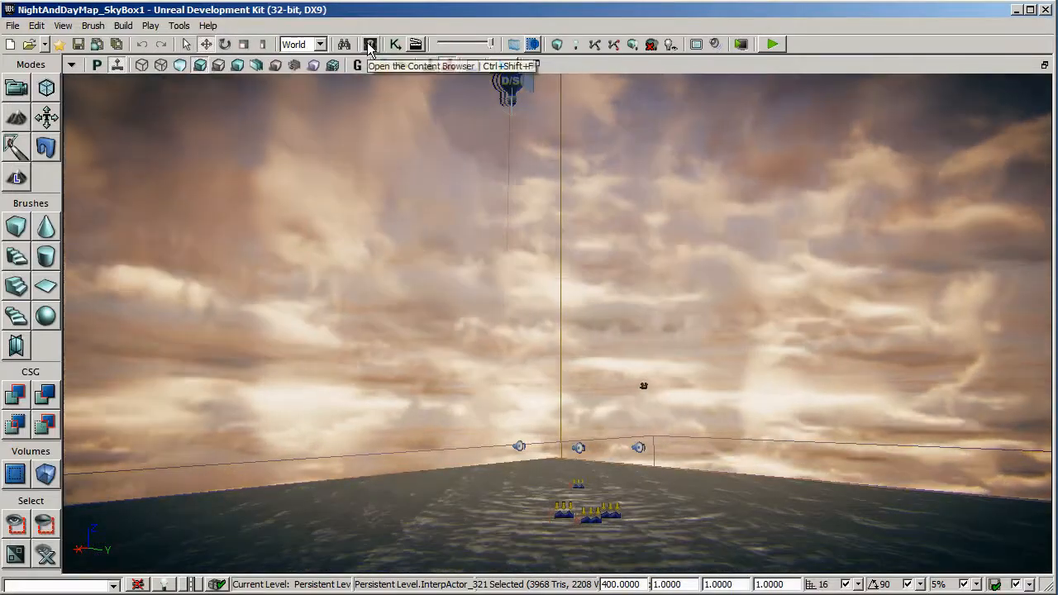
Place a MaterialInstanceActor from the Uncategorized actor classes in the level and inspect the M_Procedural_Sky_DayCycle material for it.
left_click(370, 45)
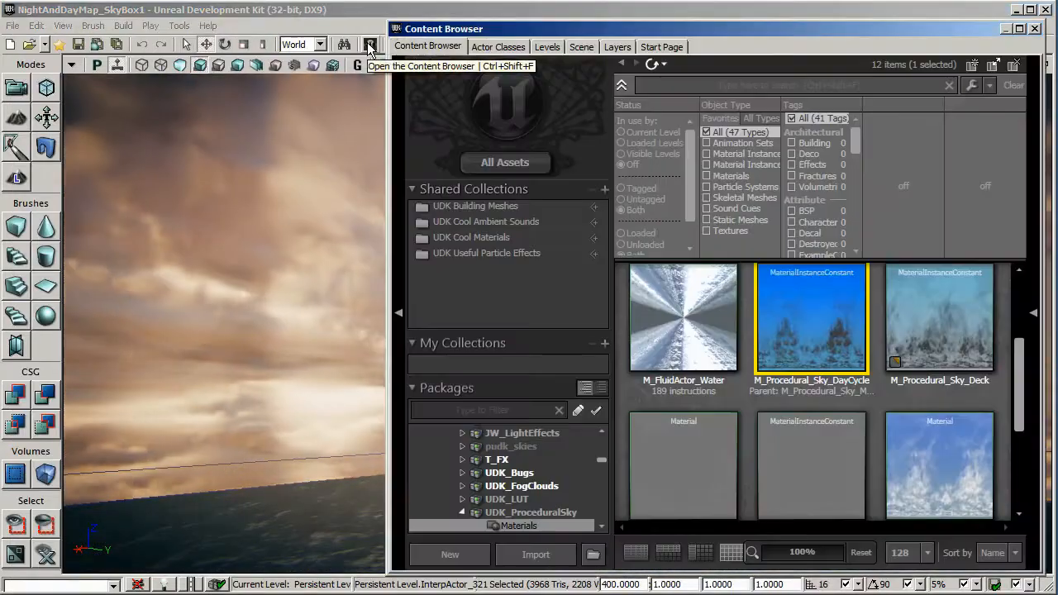
left_click(497, 48)
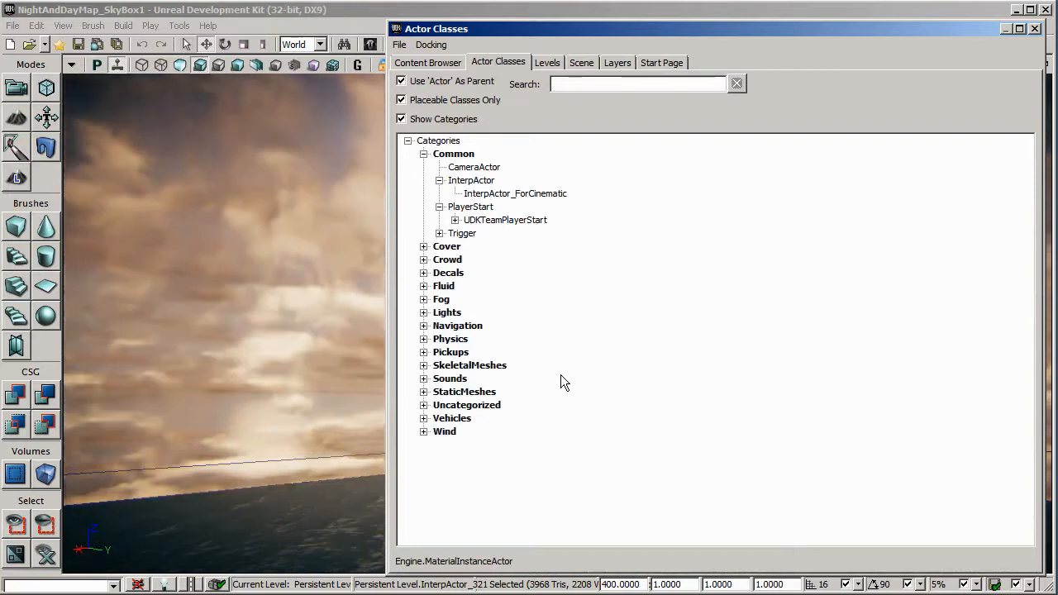
left_click(423, 405)
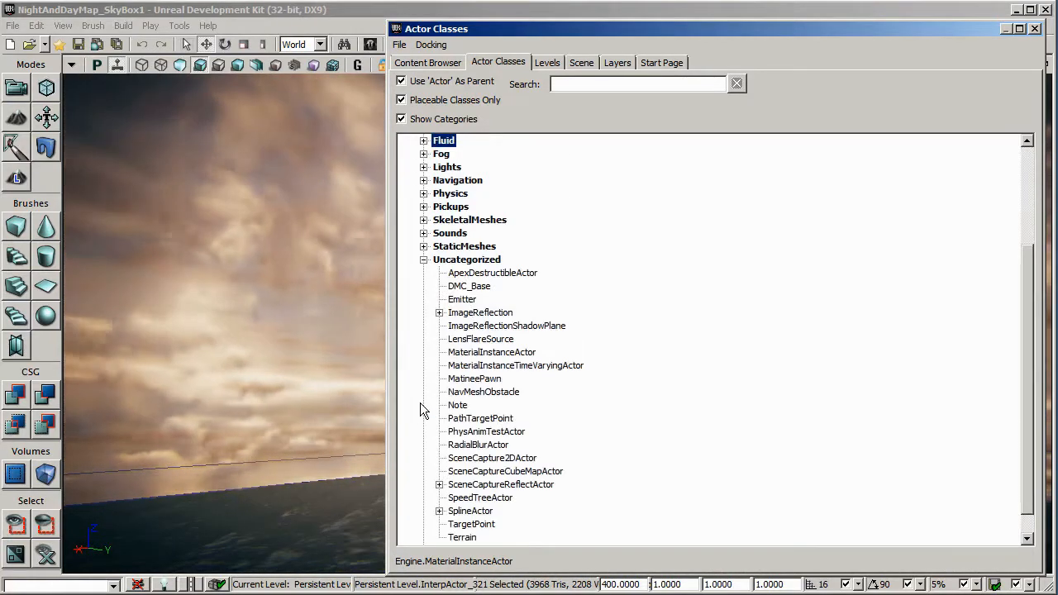
left_click(493, 352)
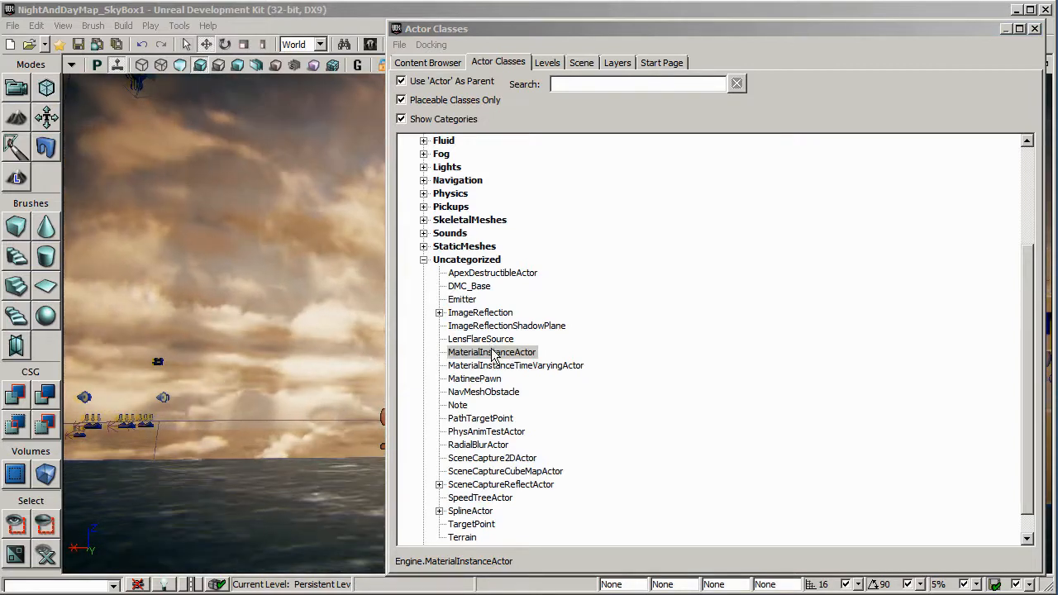
left_click_drag(492, 354, 303, 434)
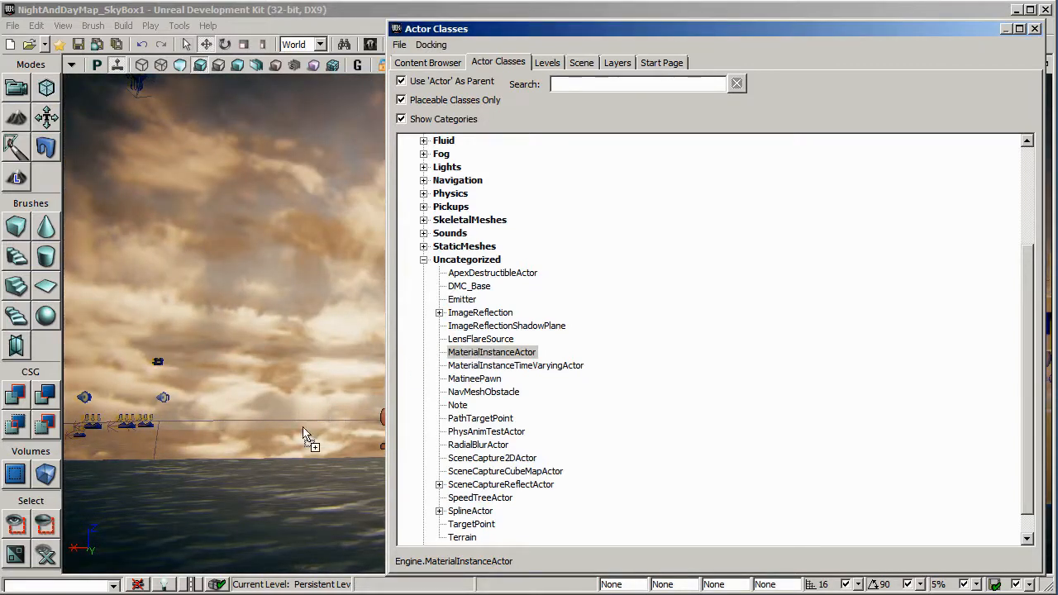
left_click_drag(247, 476, 246, 474)
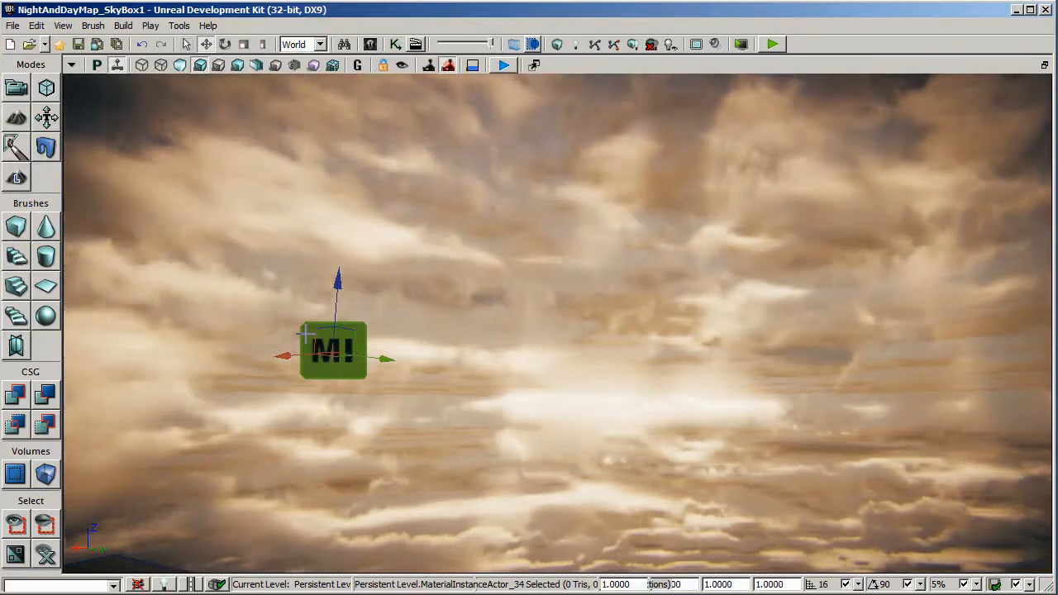
double_click(306, 334)
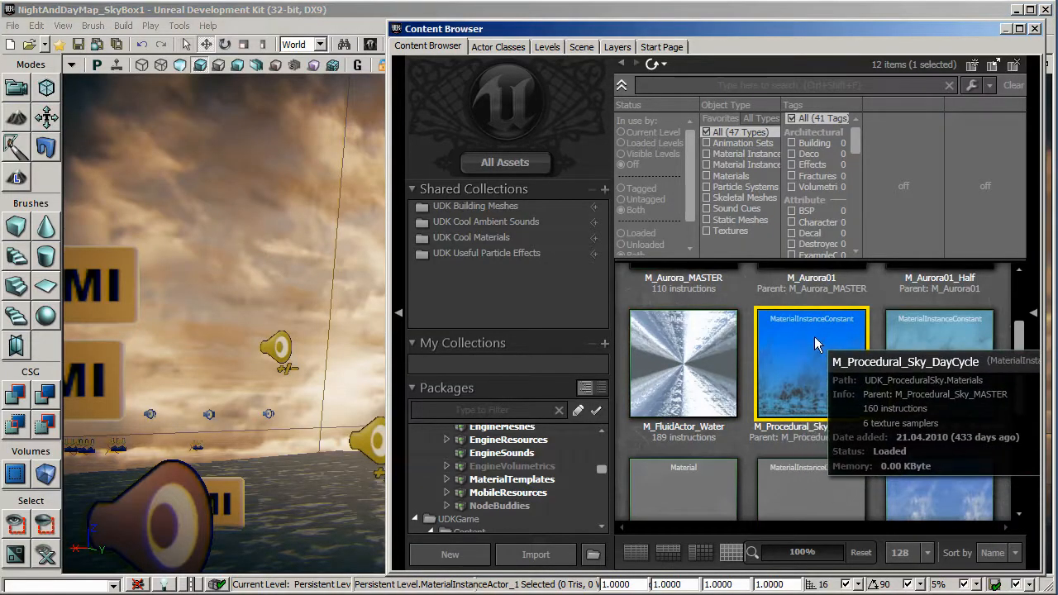
left_click(1034, 30)
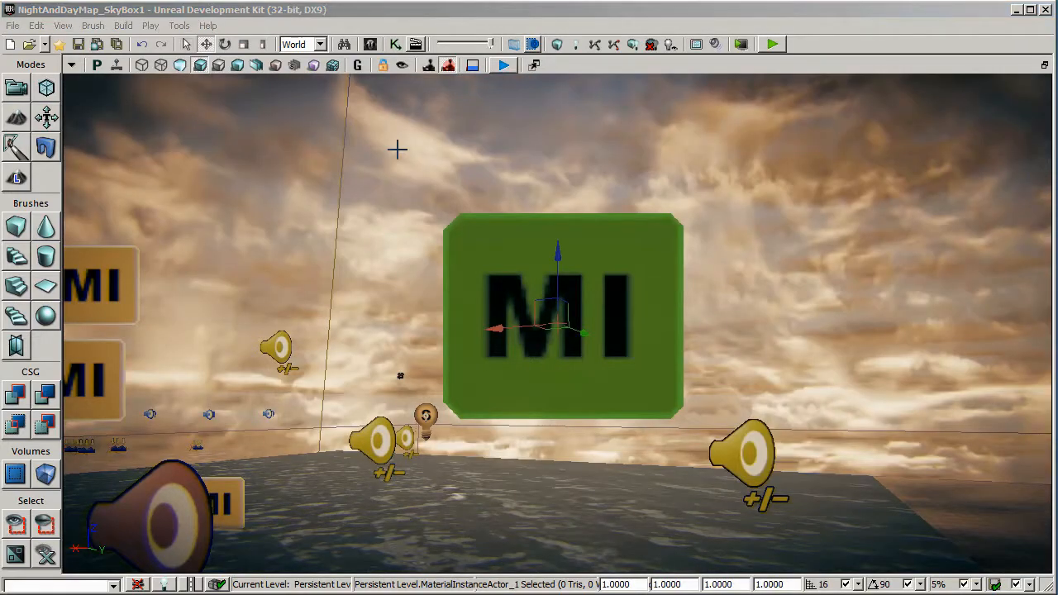
Open Kismet and create an object variable using MaterialInstanceActor_1 in an empty area beside the existing sequence.
left_click(395, 44)
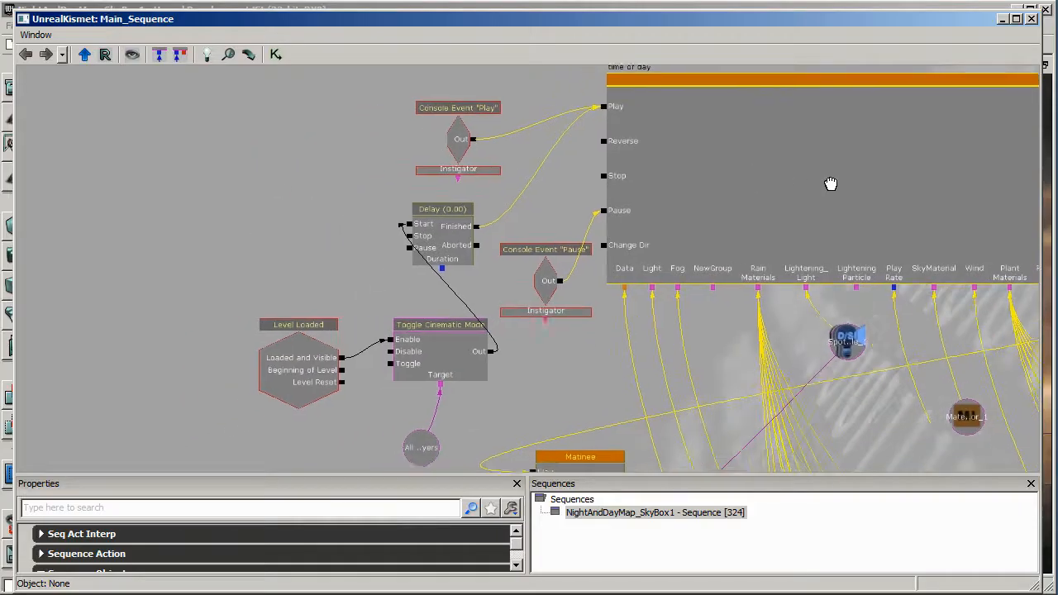
left_click_drag(204, 196, 513, 222)
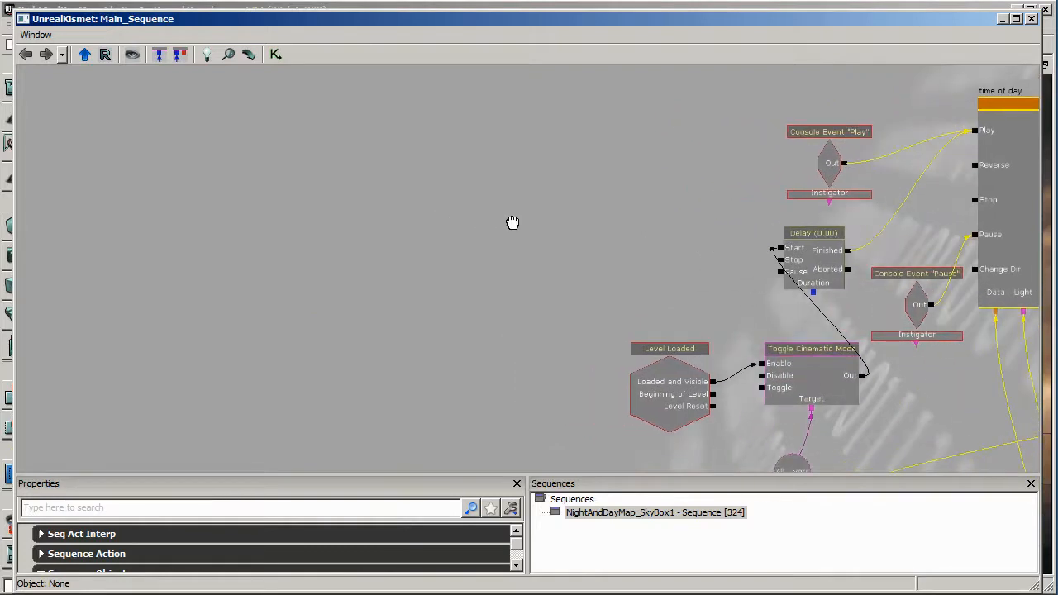
right_click(273, 338)
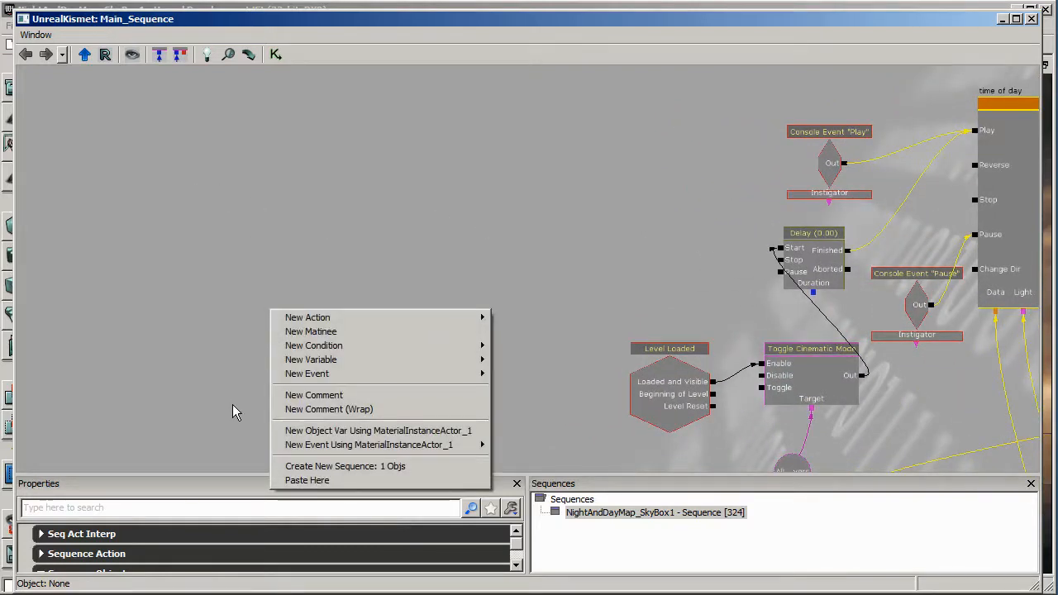
left_click(388, 433)
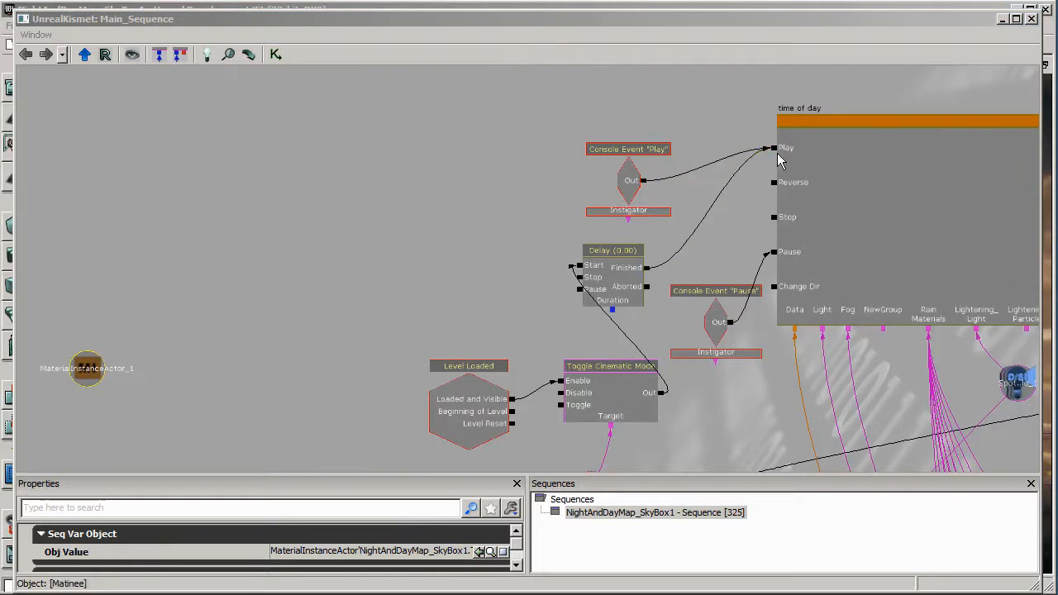
Break all links to the Play input of the time of day Matinee and create a new Matinee in free space.
right_click(776, 152)
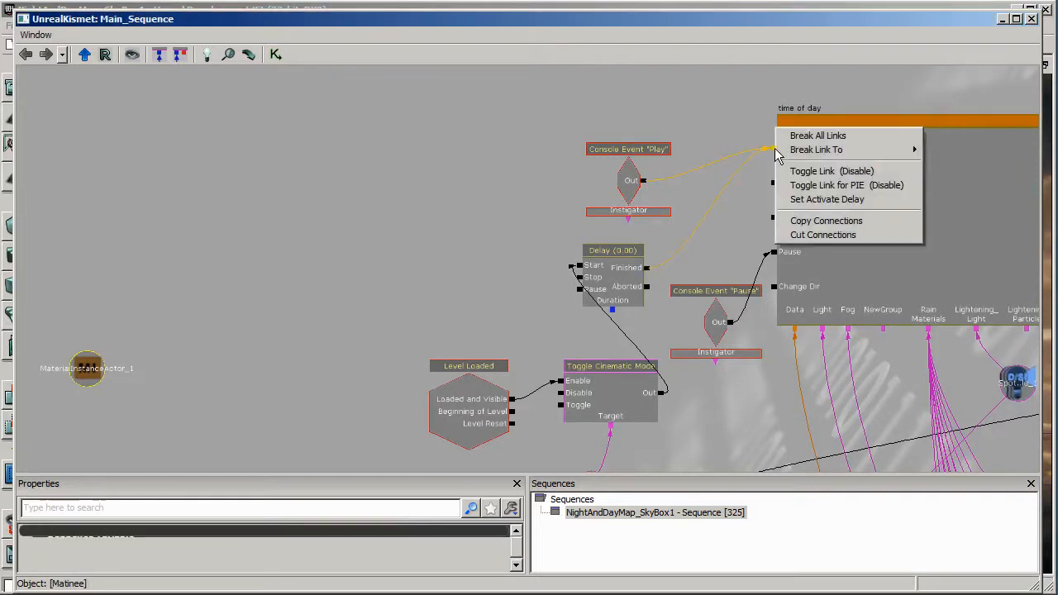
left_click(816, 137)
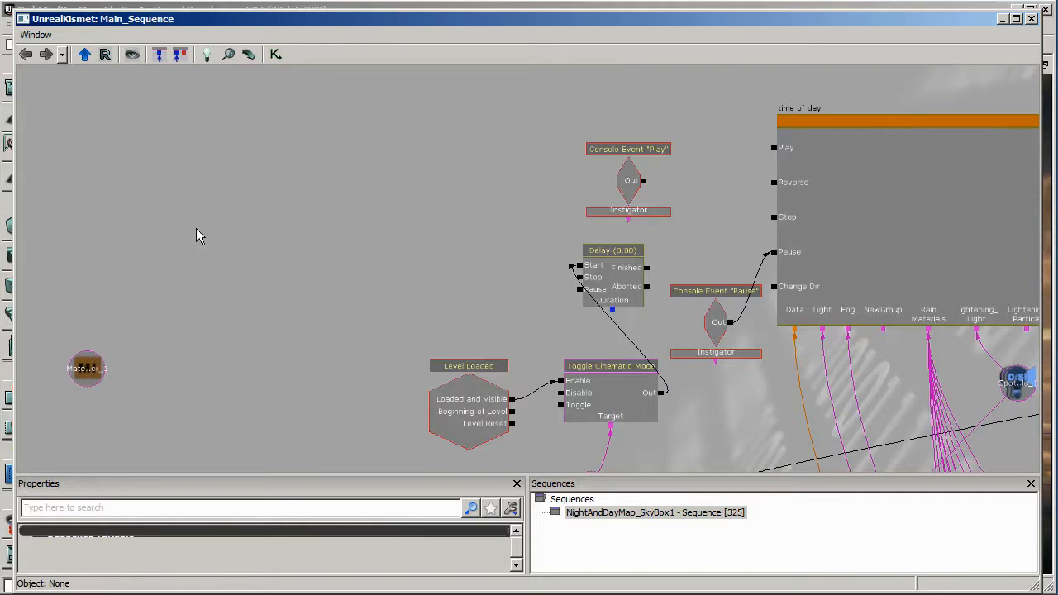
left_click_drag(74, 213, 402, 238)
right_click(334, 192)
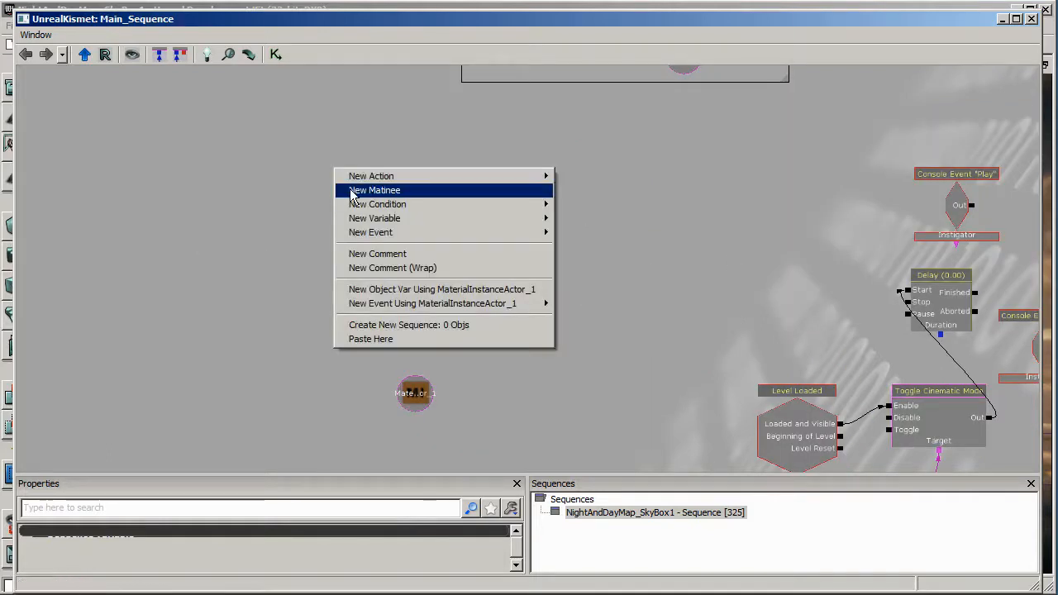
left_click(352, 192)
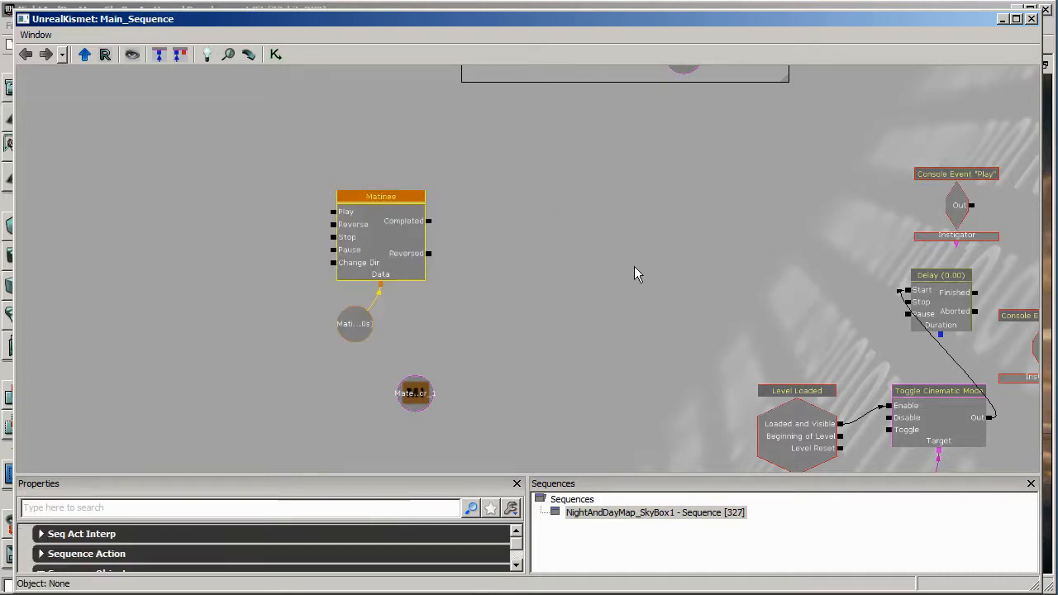
Connect the Delay node's Finished output to the new Matinee's Play input.
left_click_drag(634, 266, 652, 236)
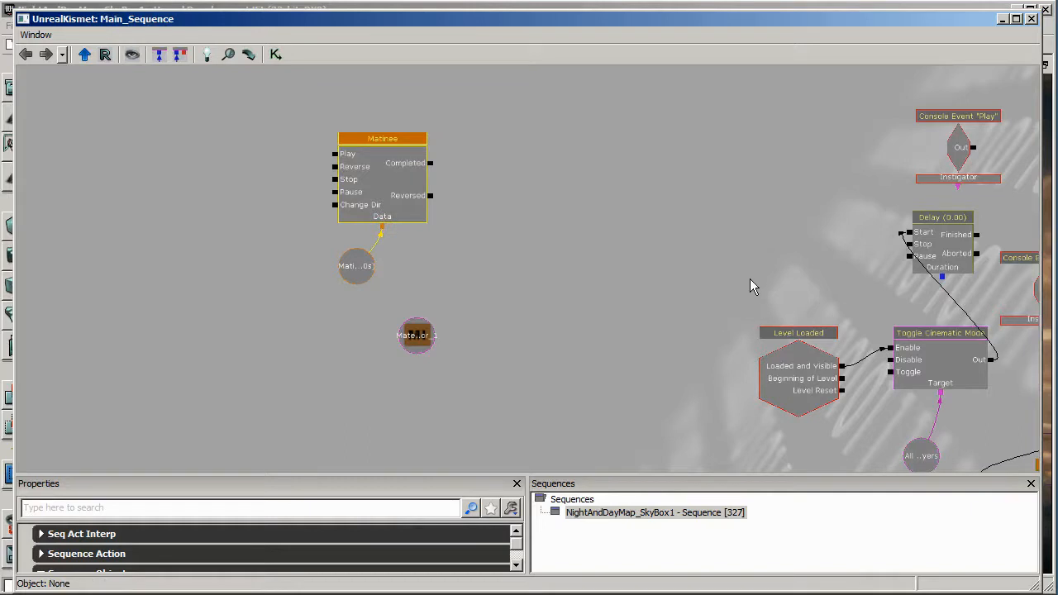
left_click_drag(751, 281, 670, 282)
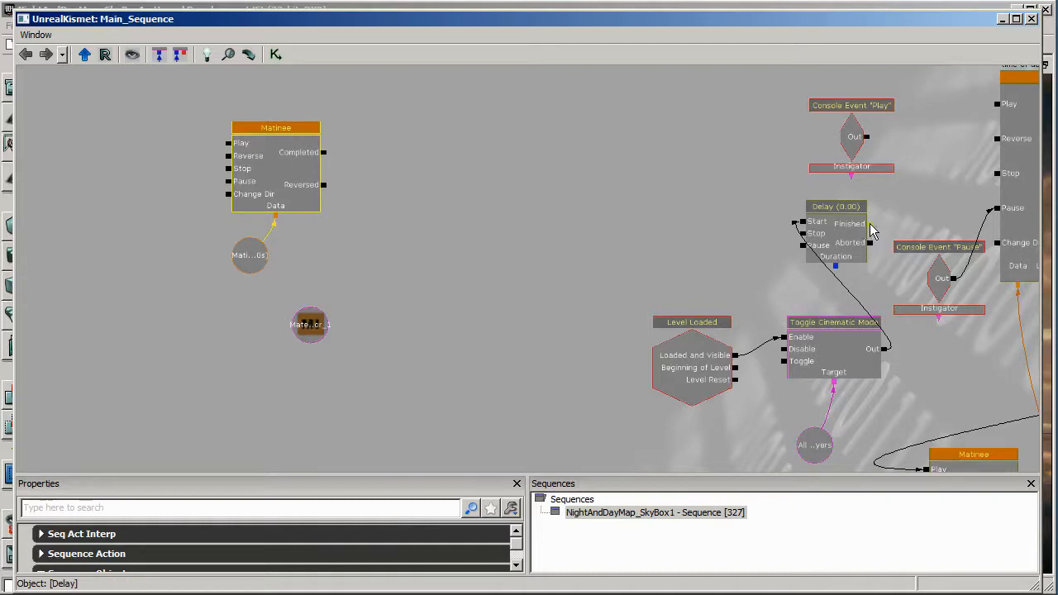
left_click_drag(870, 223, 231, 220)
Open the new Matinee for editing and add an empty group named SkyMaterial.
scroll(460, 323, "up", 2)
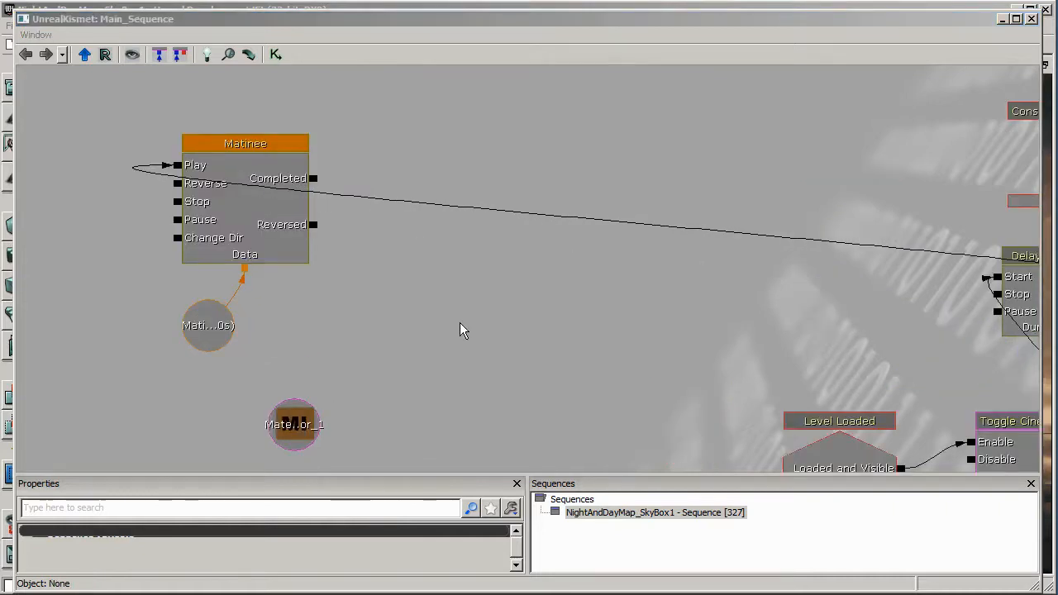
left_click(298, 421)
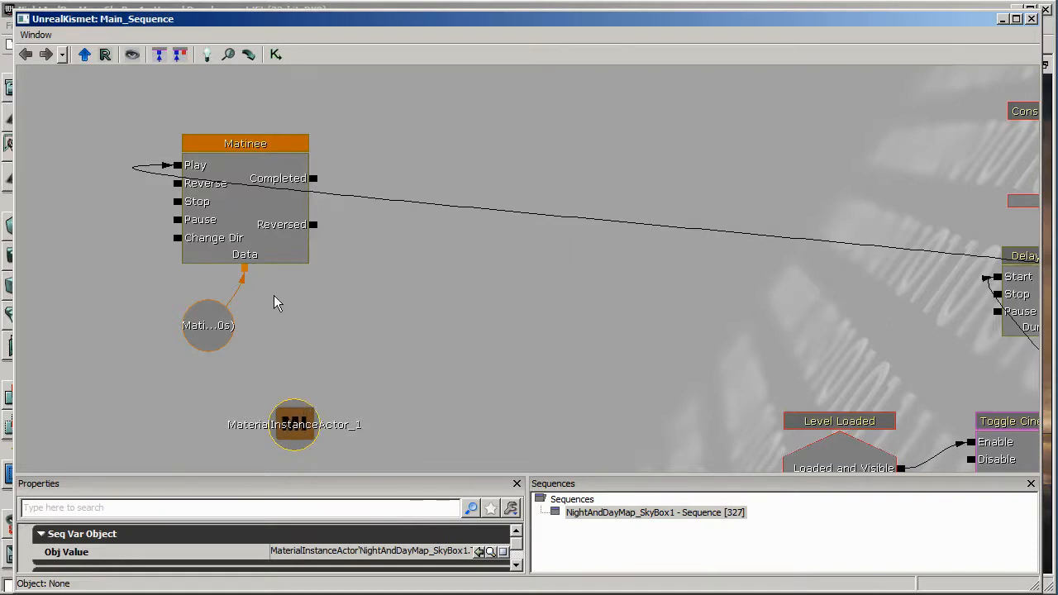
left_click(252, 213)
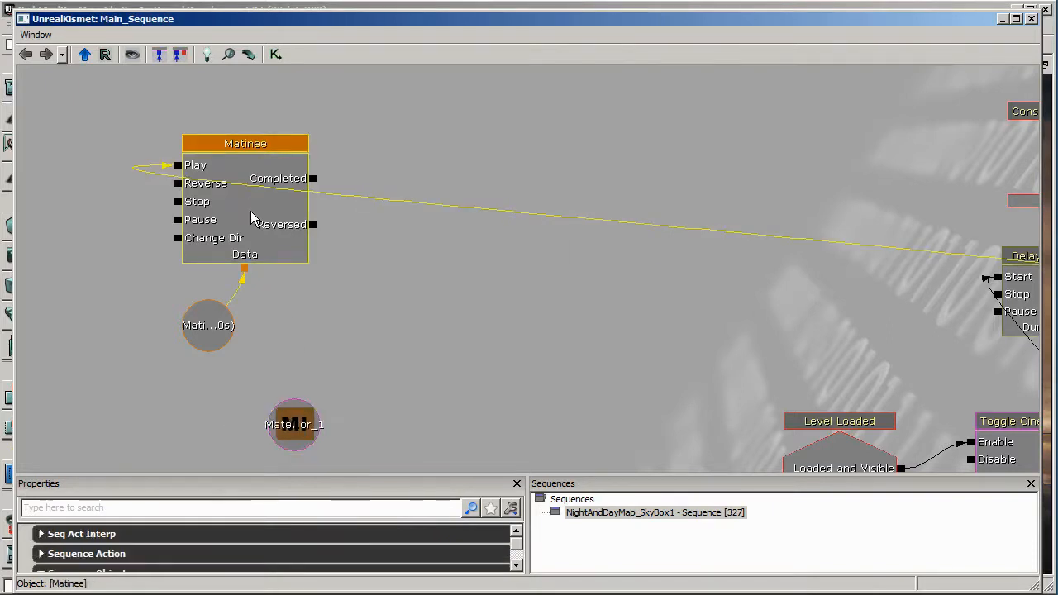
right_click(251, 211)
left_click(263, 202)
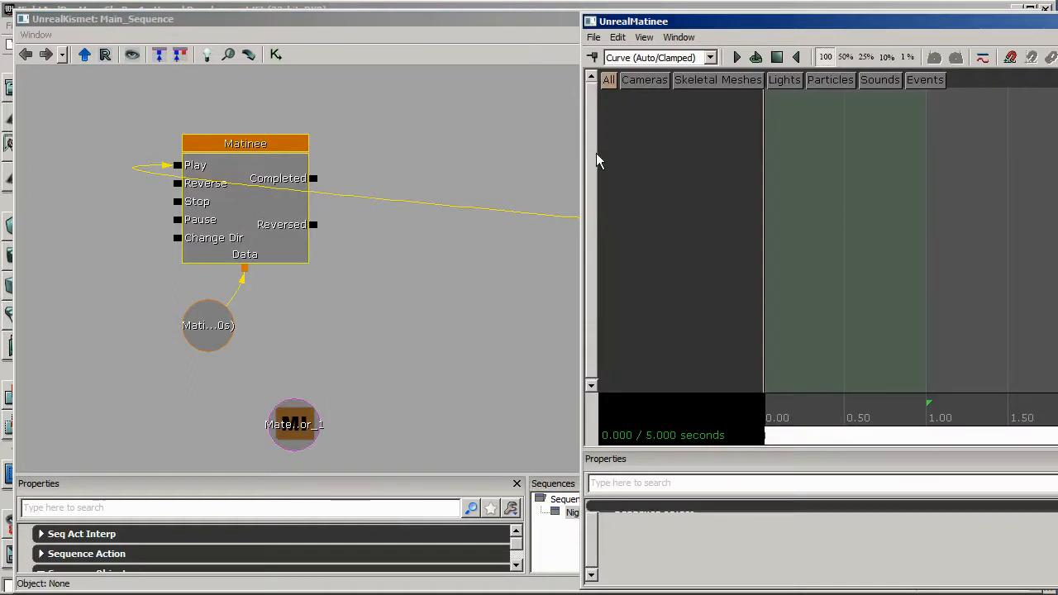
right_click(643, 134)
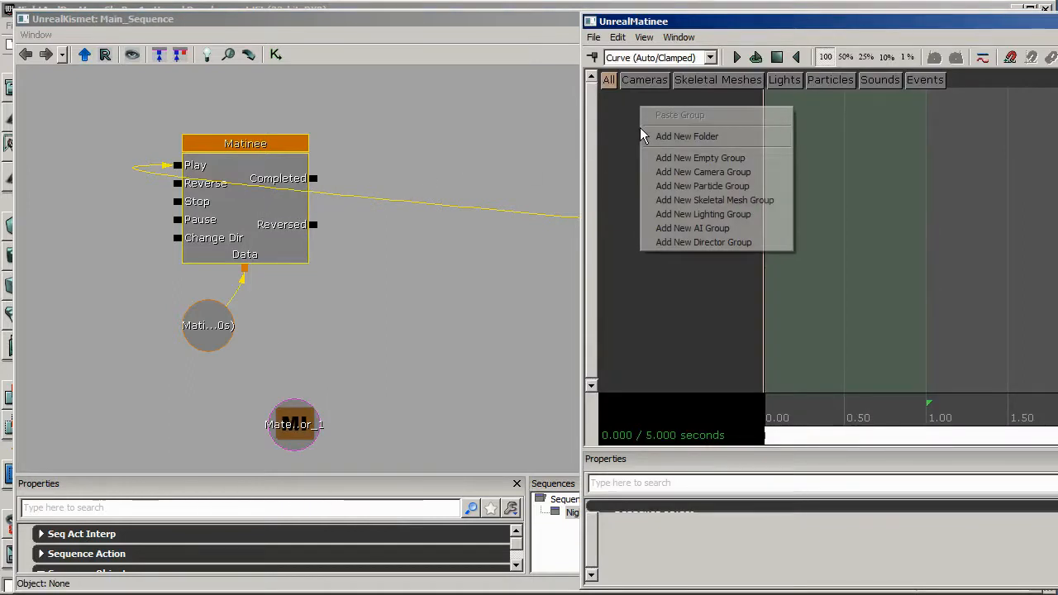
left_click(674, 162)
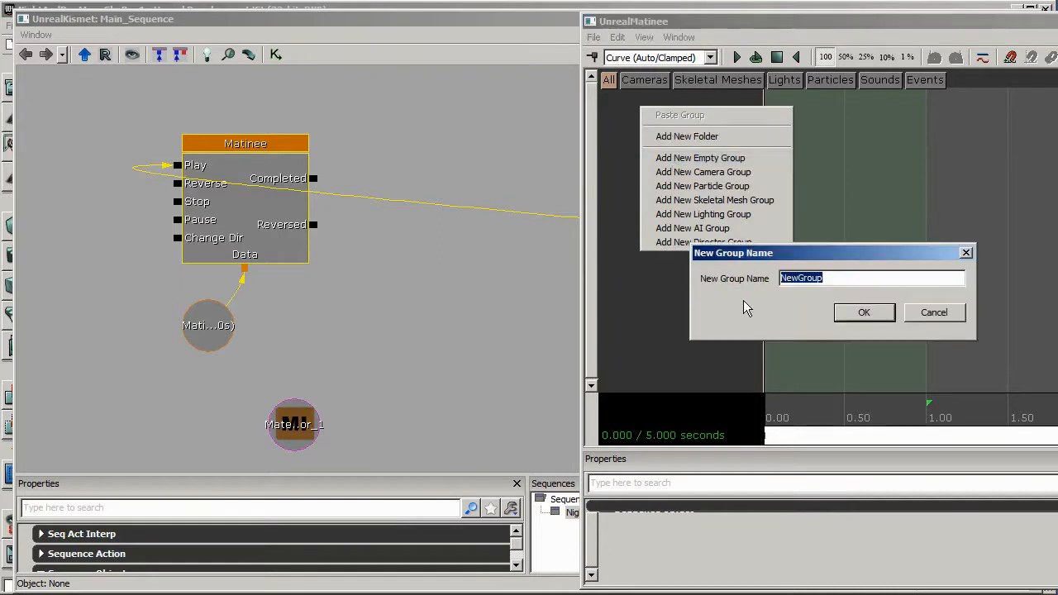
type("SkyMaterial")
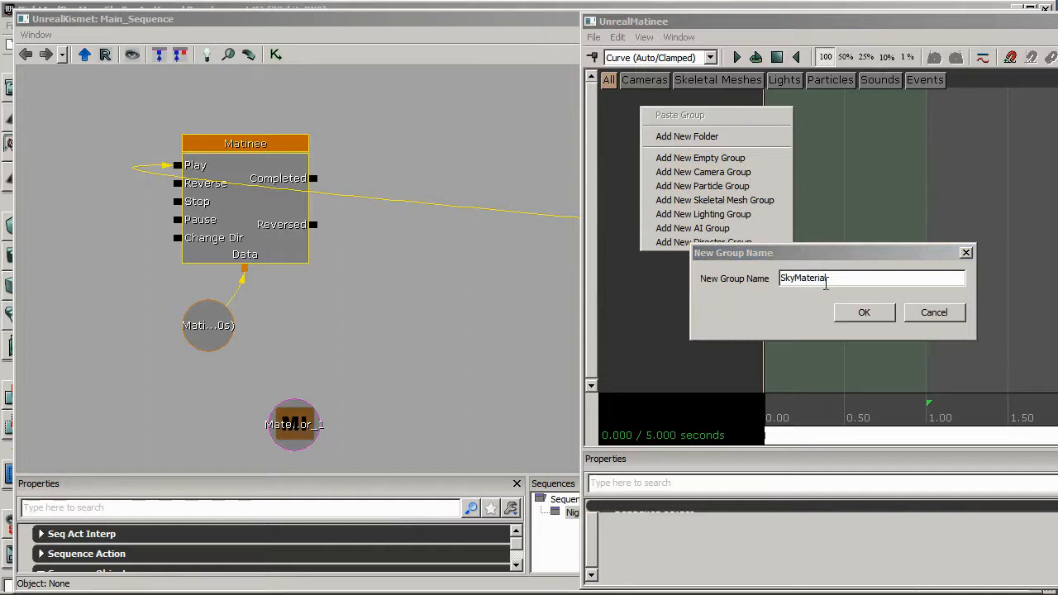
left_click(864, 315)
Attach the MaterialInstanceActor_1 object variable to the Matinee's SkyMaterial connector and return to the Matinee editor.
left_click(295, 300)
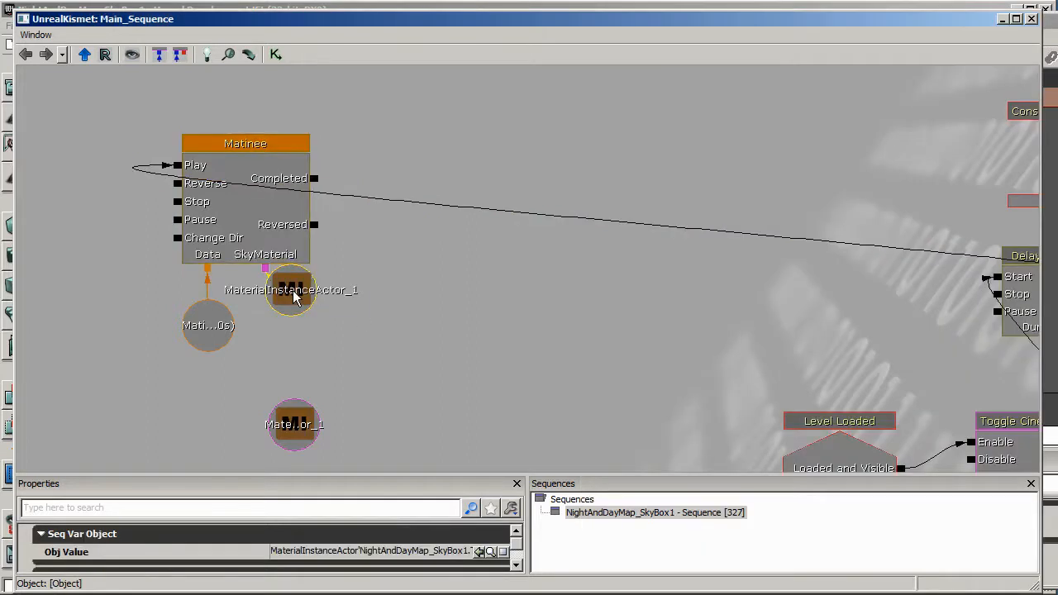
left_click_drag(295, 299, 311, 335)
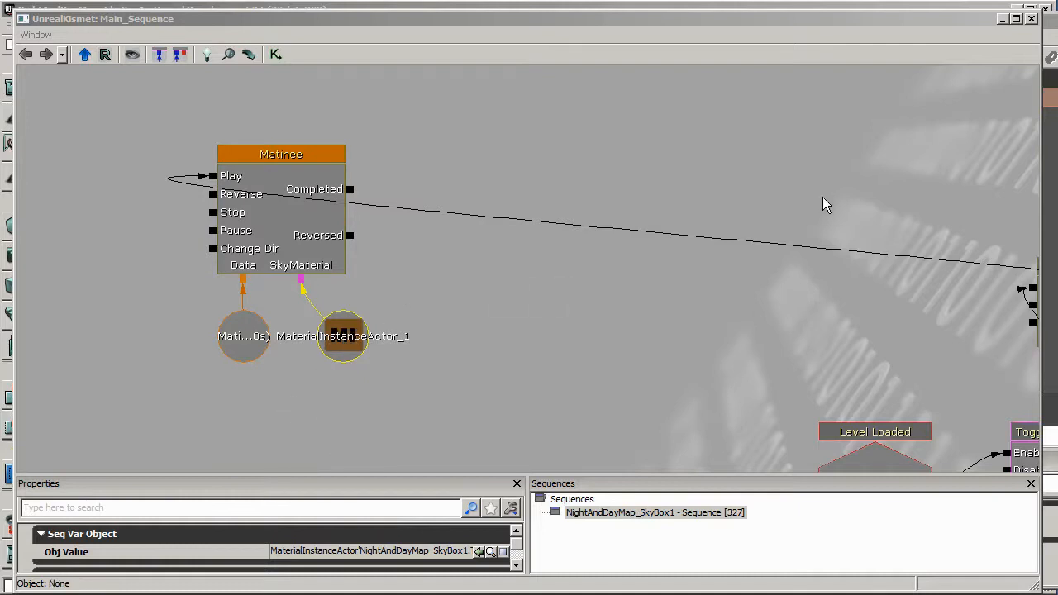
key("alt+Tab")
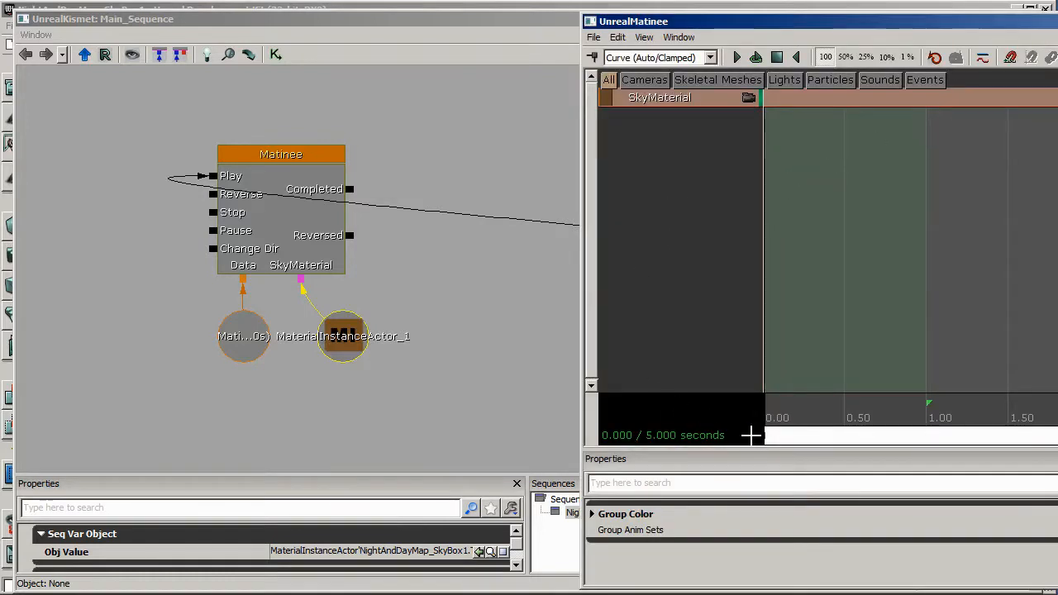
left_click(799, 436)
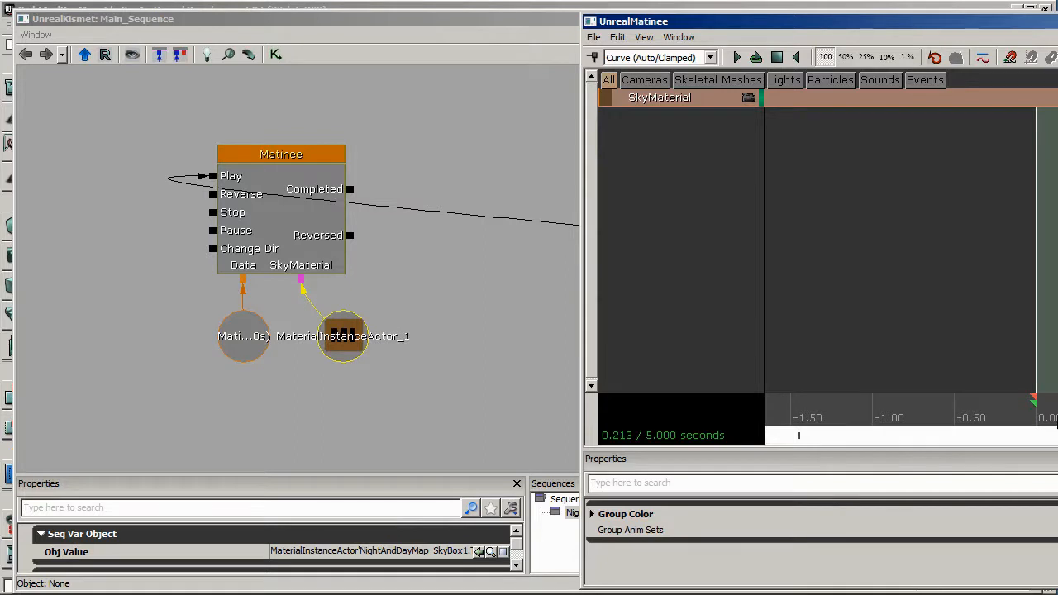
left_click(1027, 406)
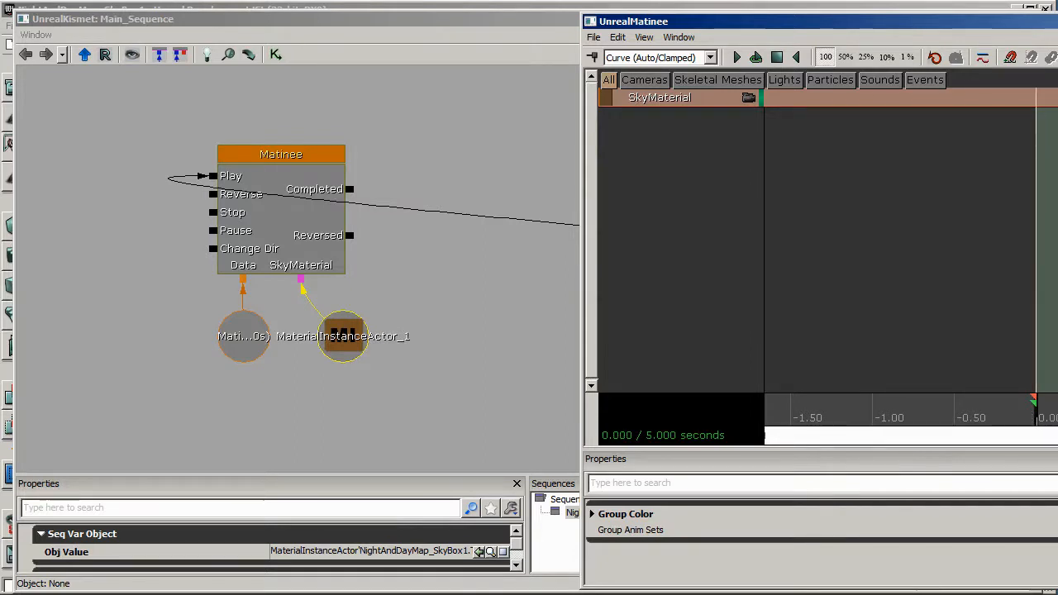
left_click_drag(1057, 289, 981, 289)
scroll(982, 288, "down", 5)
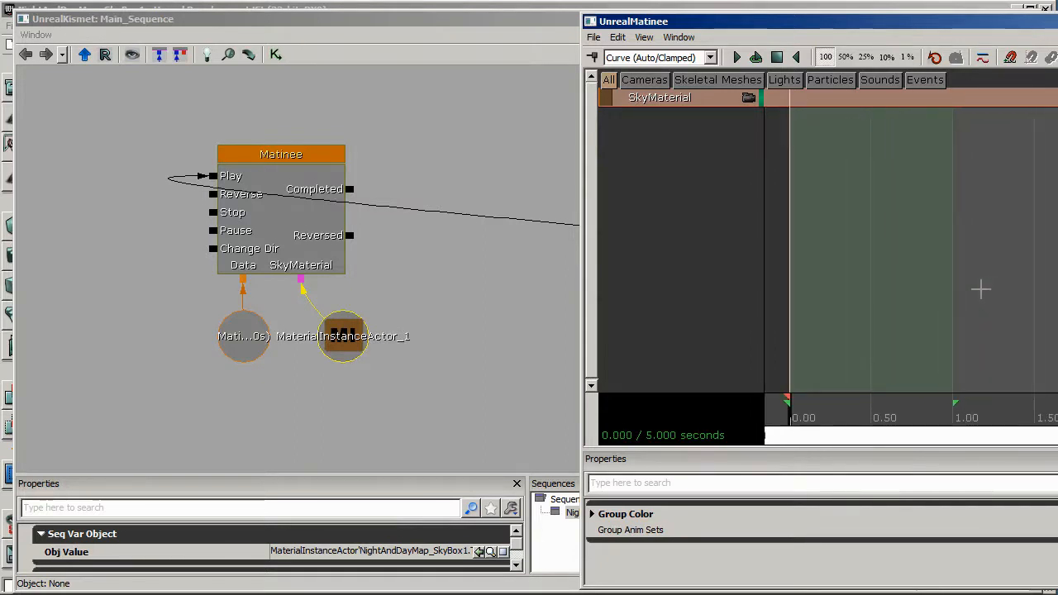
scroll(981, 289, "up", 6)
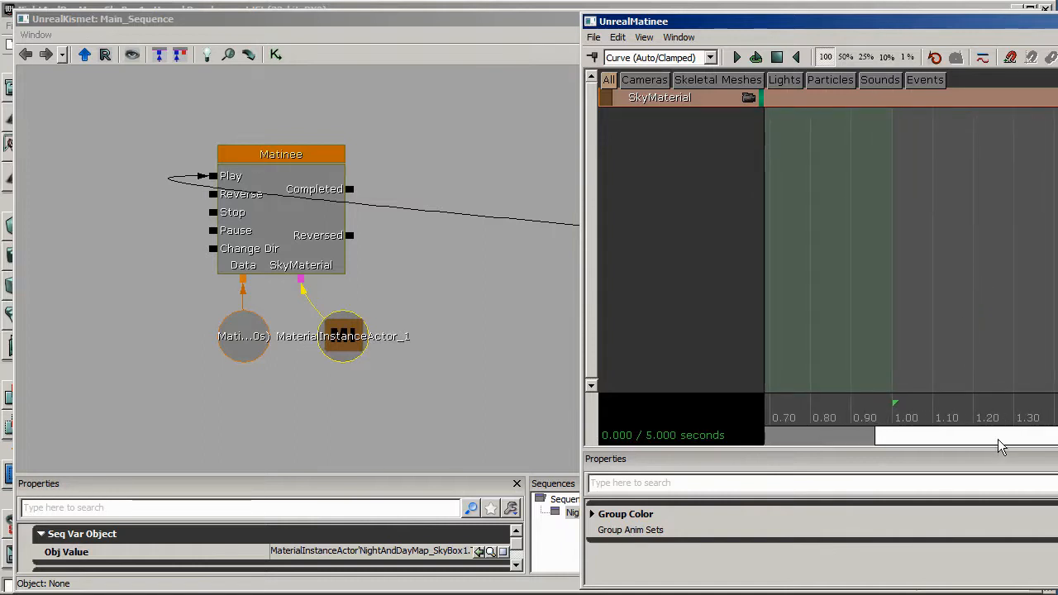
left_click_drag(999, 438, 852, 435)
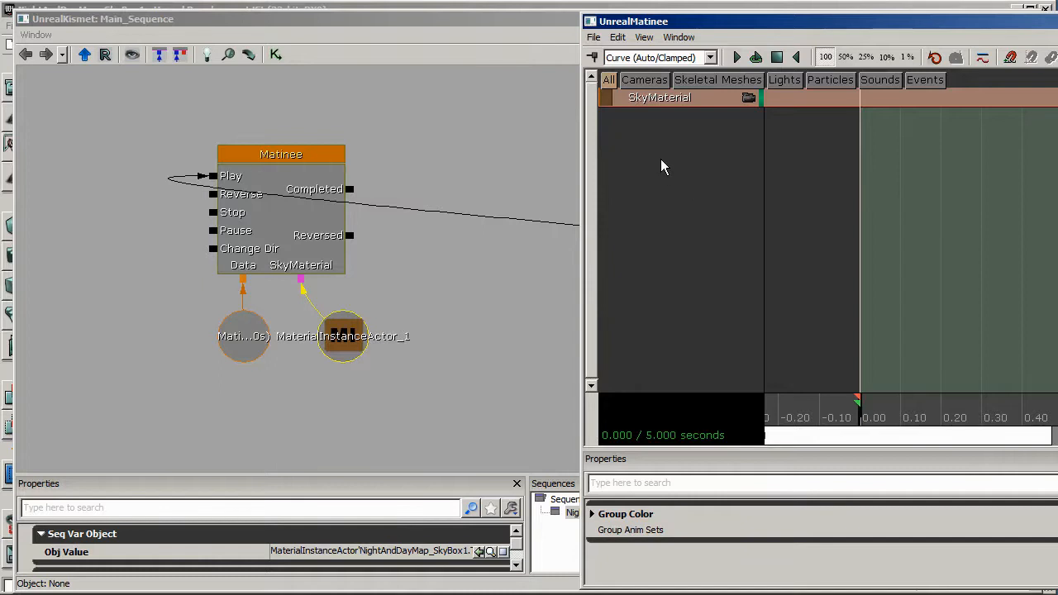
Add a Float Material Param track to the SkyMaterial group with the parameter name SkyBrightness.
right_click(673, 97)
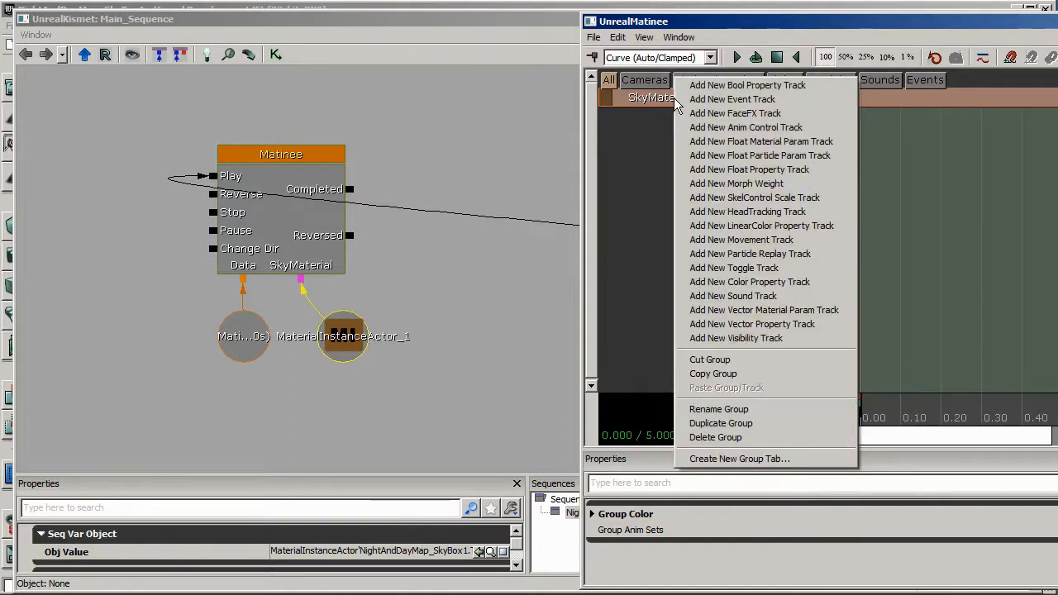
left_click(783, 145)
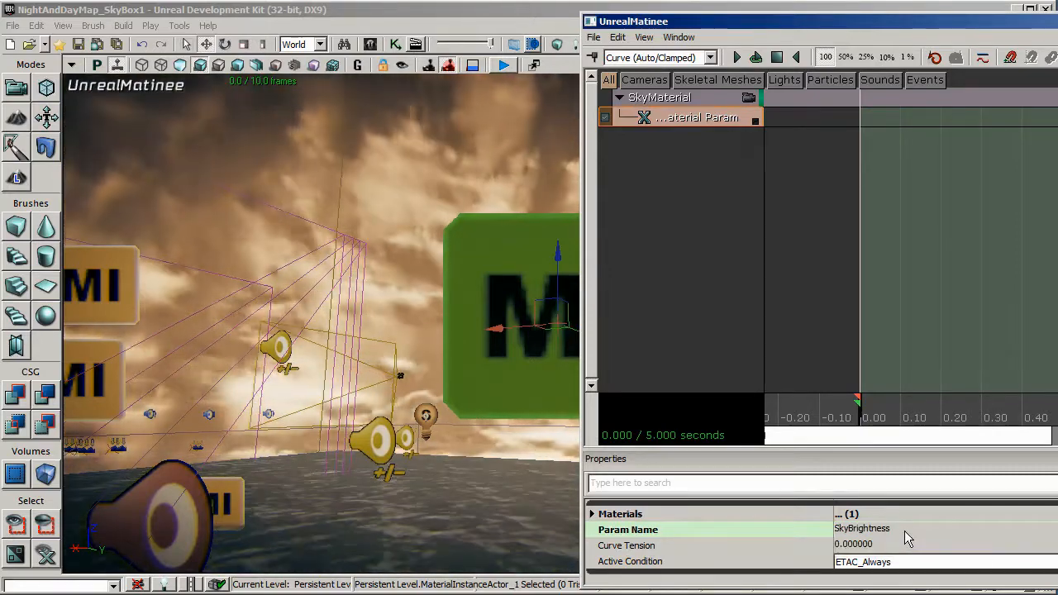
Switch the perspective viewport to game view so the editor icons and guides are hidden over the sky.
left_click(905, 533)
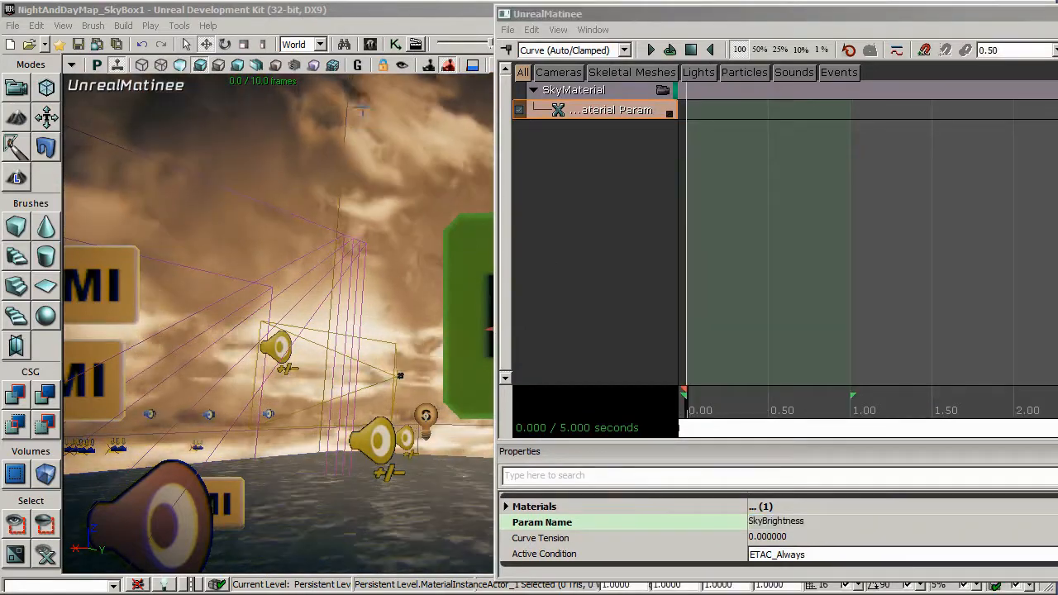
left_click(359, 66)
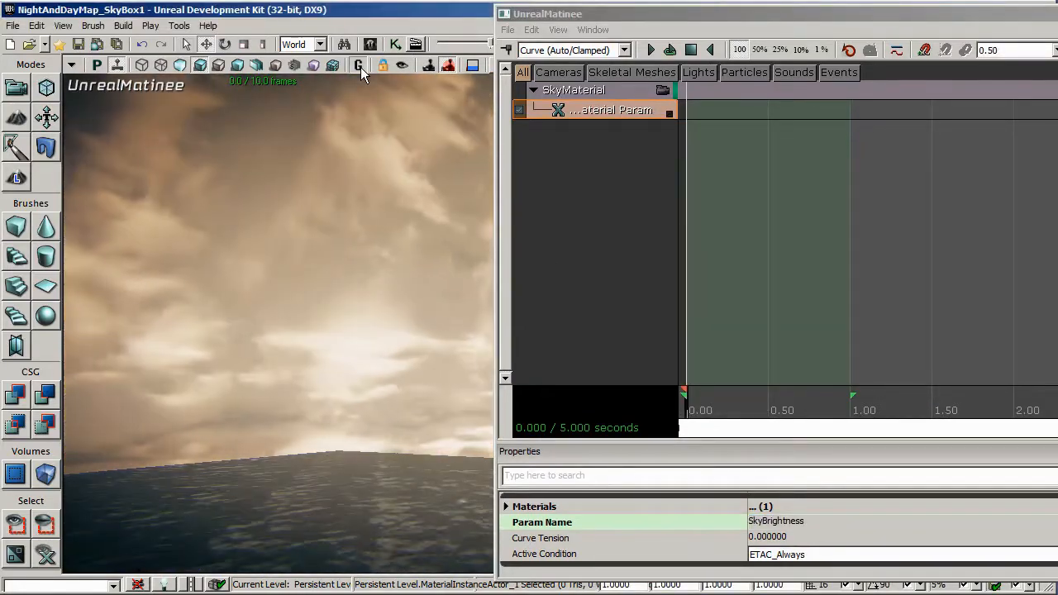
Add a key at 0.00 seconds on the SkyBrightness track and set its value to 1.
left_click(619, 116)
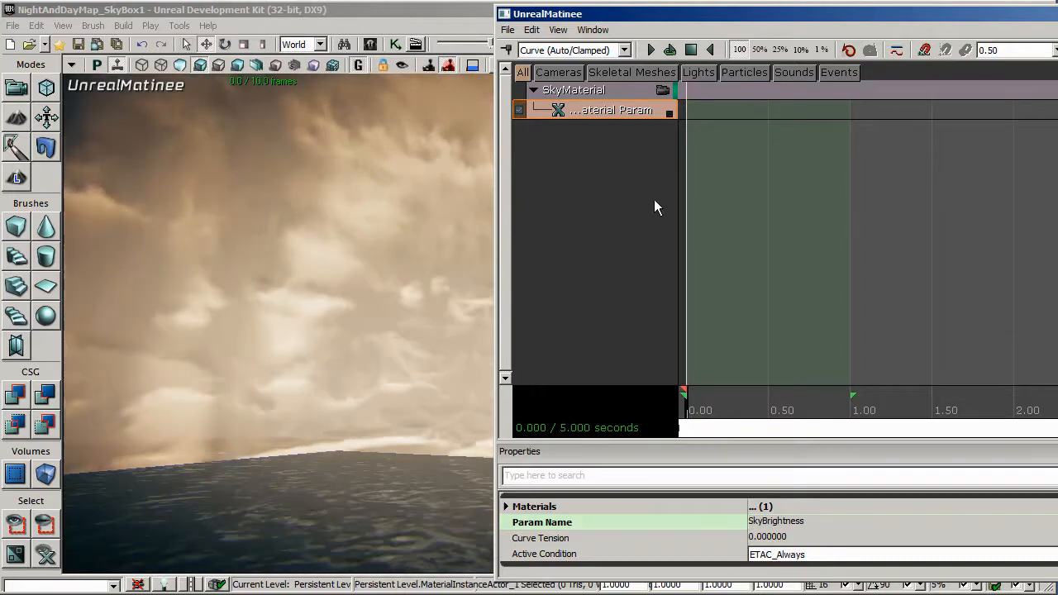
left_click(507, 51)
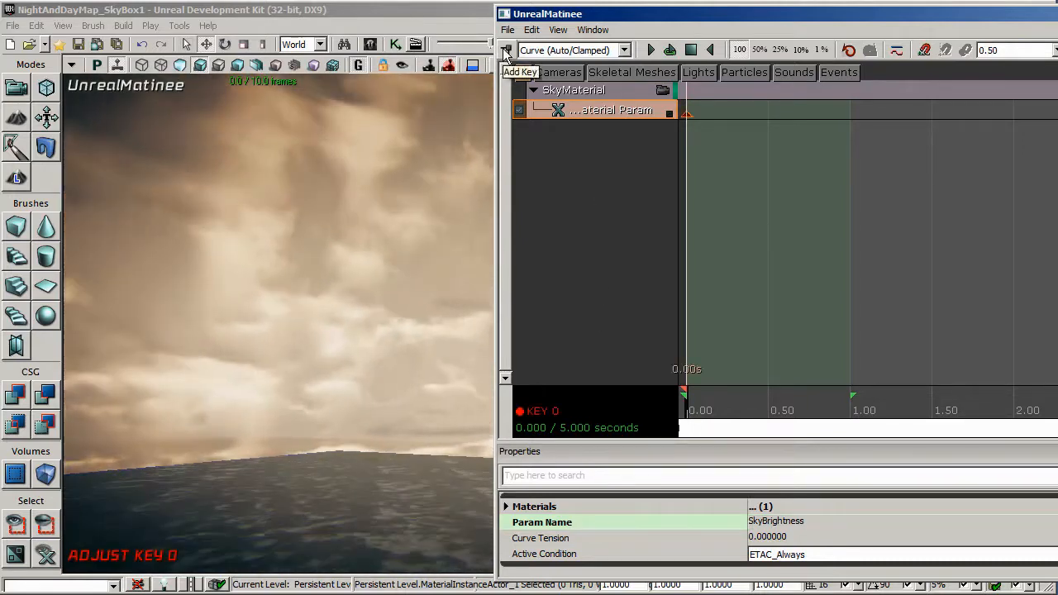
right_click(686, 115)
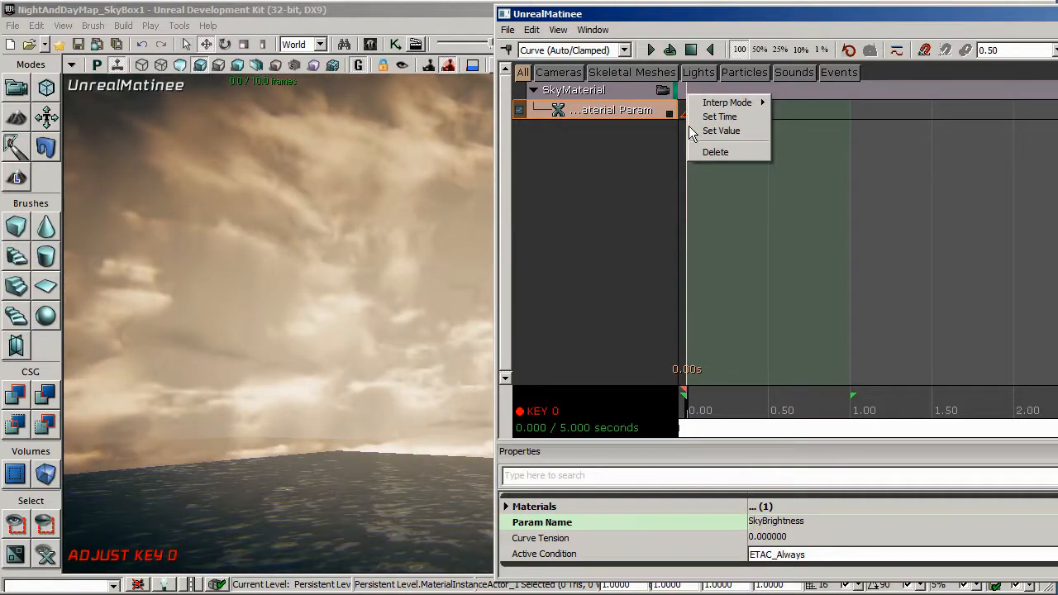
left_click(750, 130)
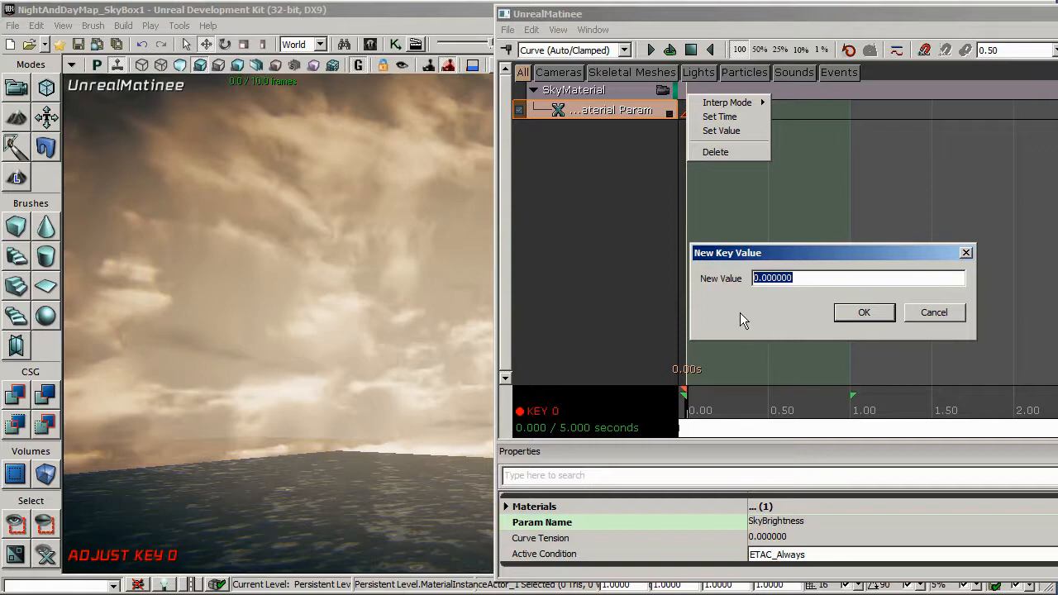
type("1")
key("Return")
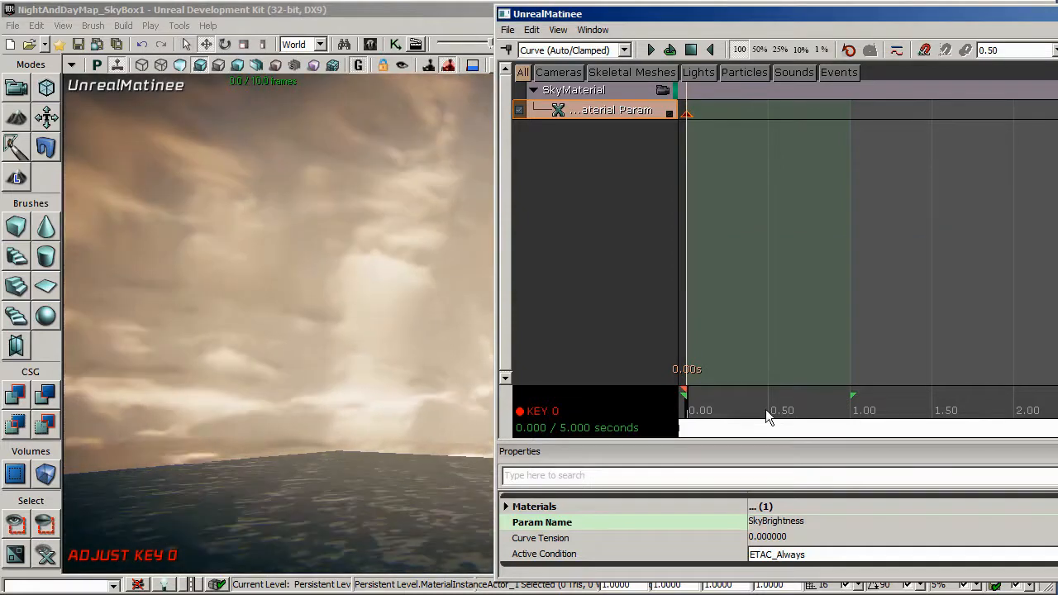
Add a SkyBrightness key at about 2.00 seconds with a value of 5 and preview the looped section up to it.
left_click_drag(685, 405, 1016, 426)
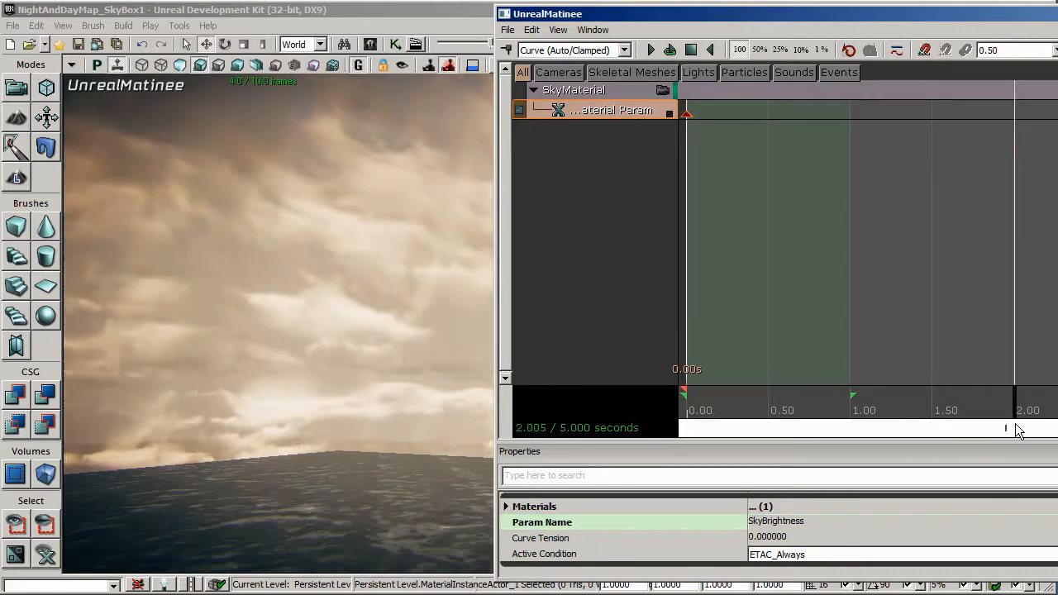
left_click(507, 50)
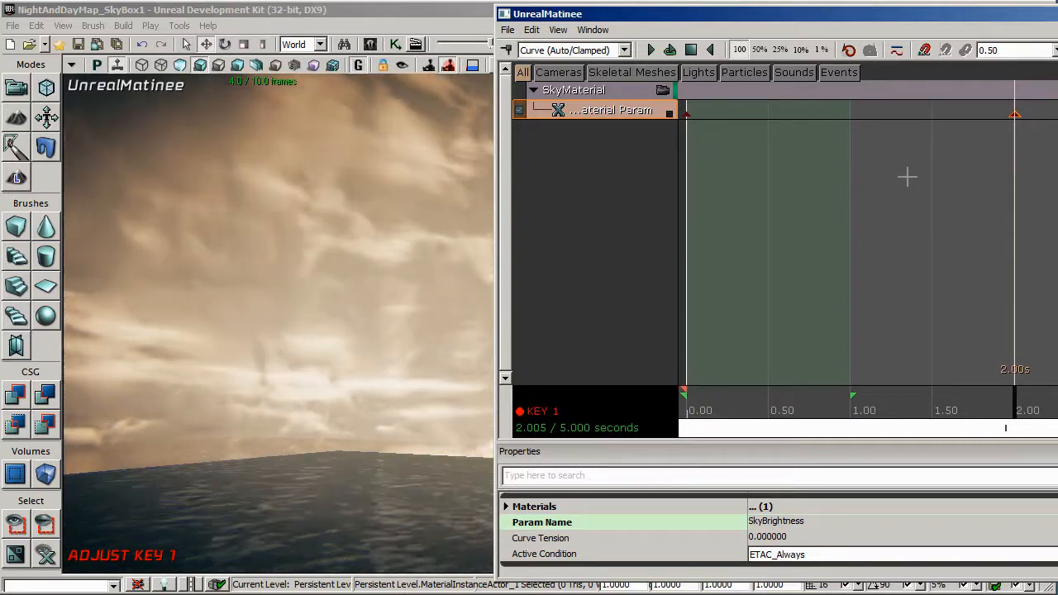
right_click(1012, 114)
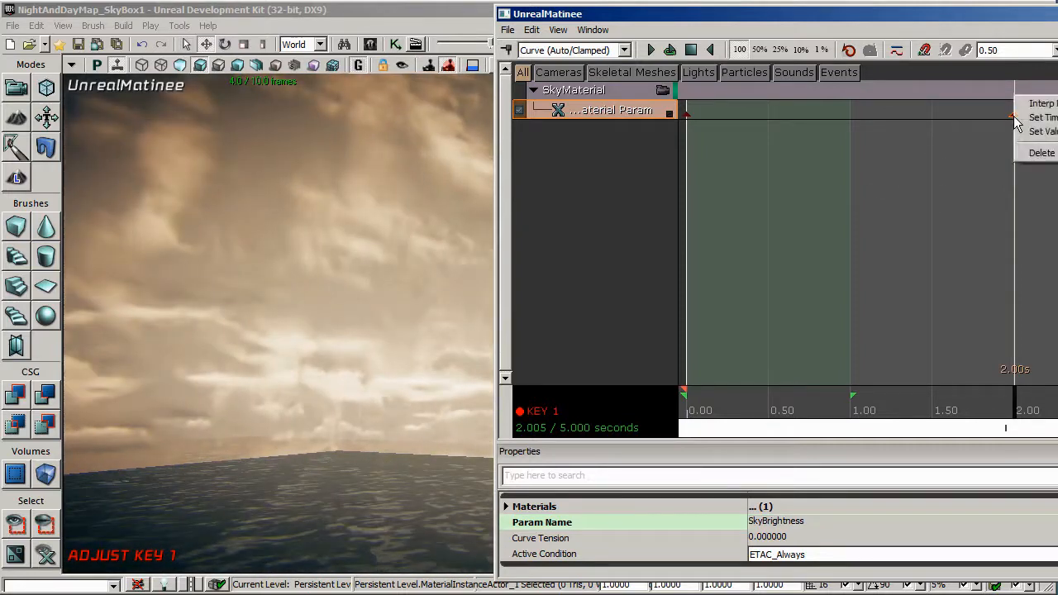
left_click(1027, 131)
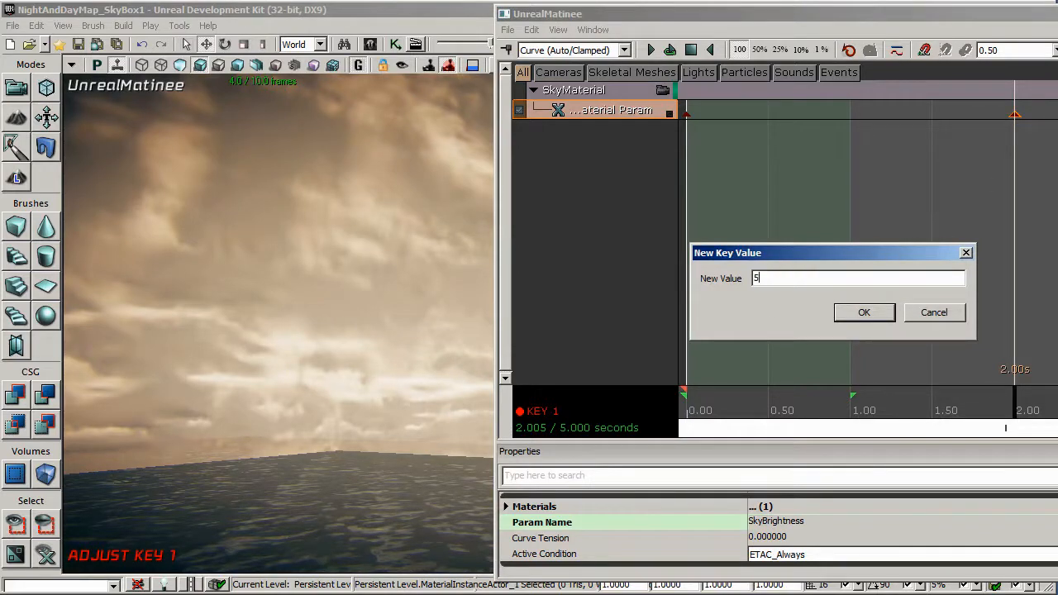
type("5")
key("Return")
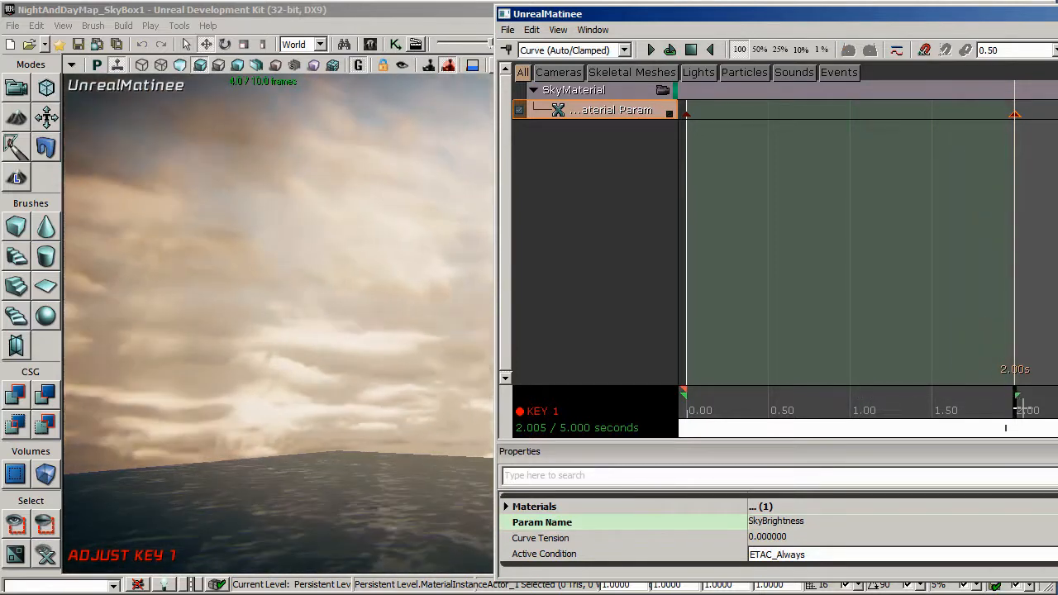
left_click(670, 49)
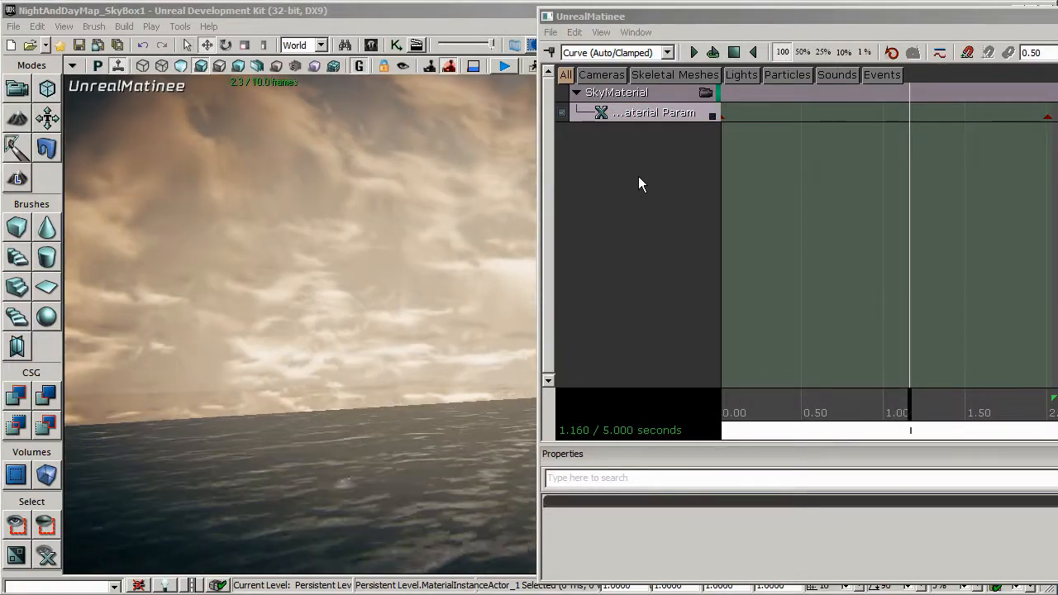
Add a second Float Material Param track to the SkyMaterial group with the parameter name Stars.
left_click(640, 92)
right_click(640, 93)
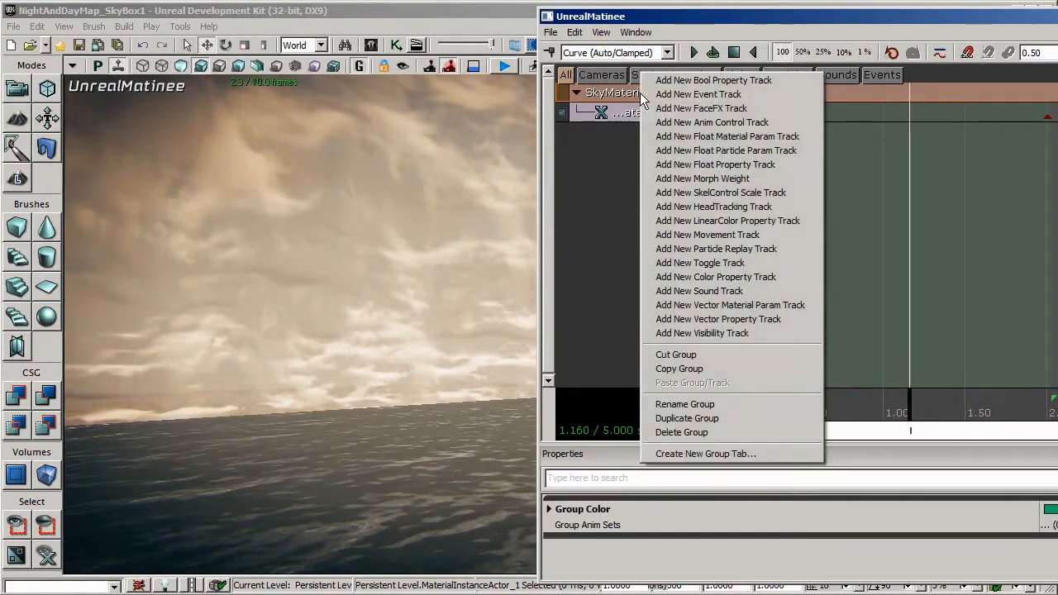
left_click(698, 137)
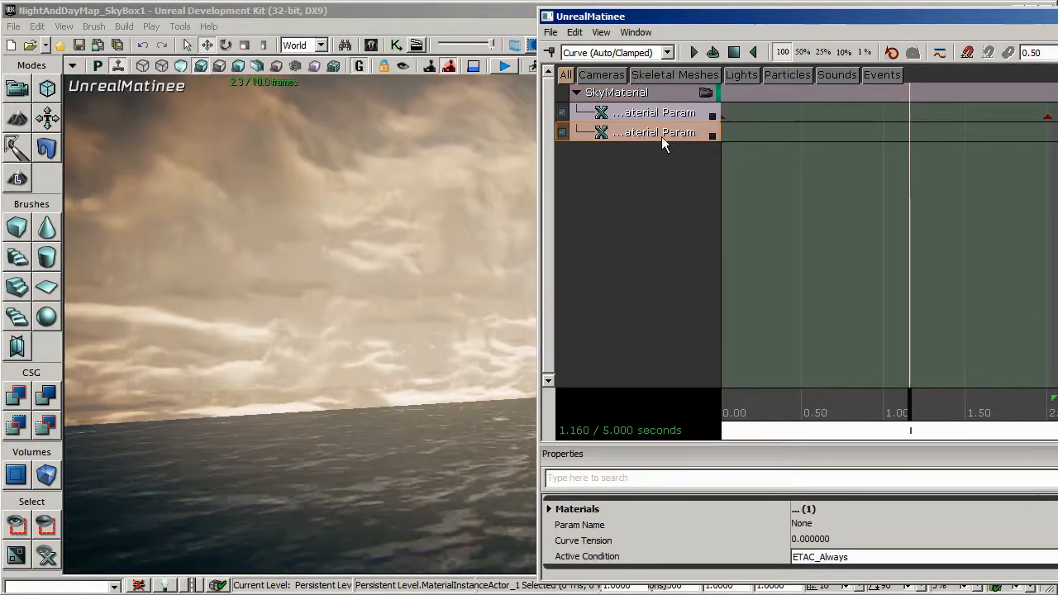
left_click(833, 522)
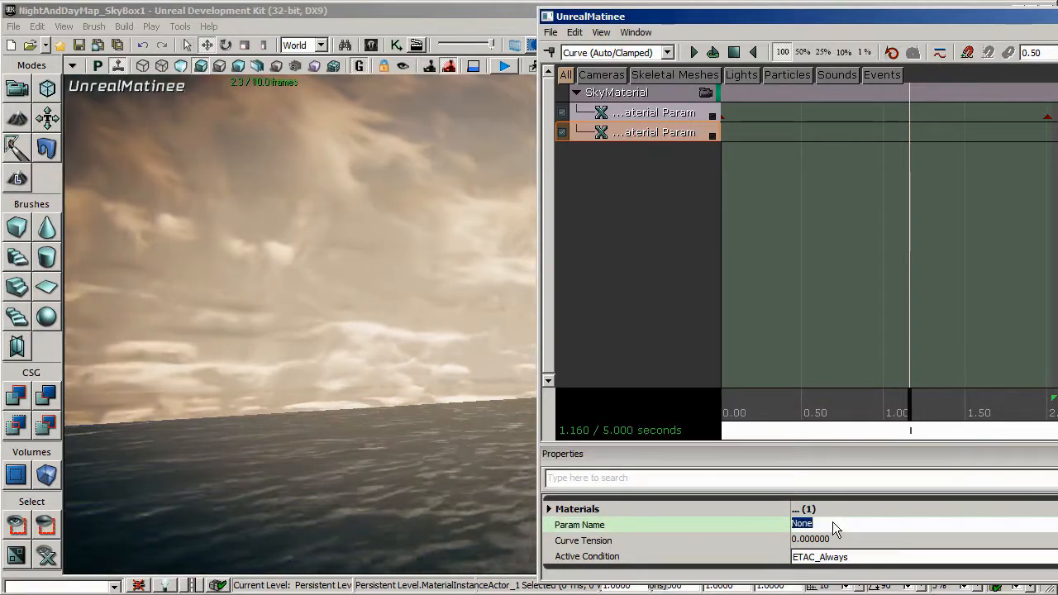
type("Stars")
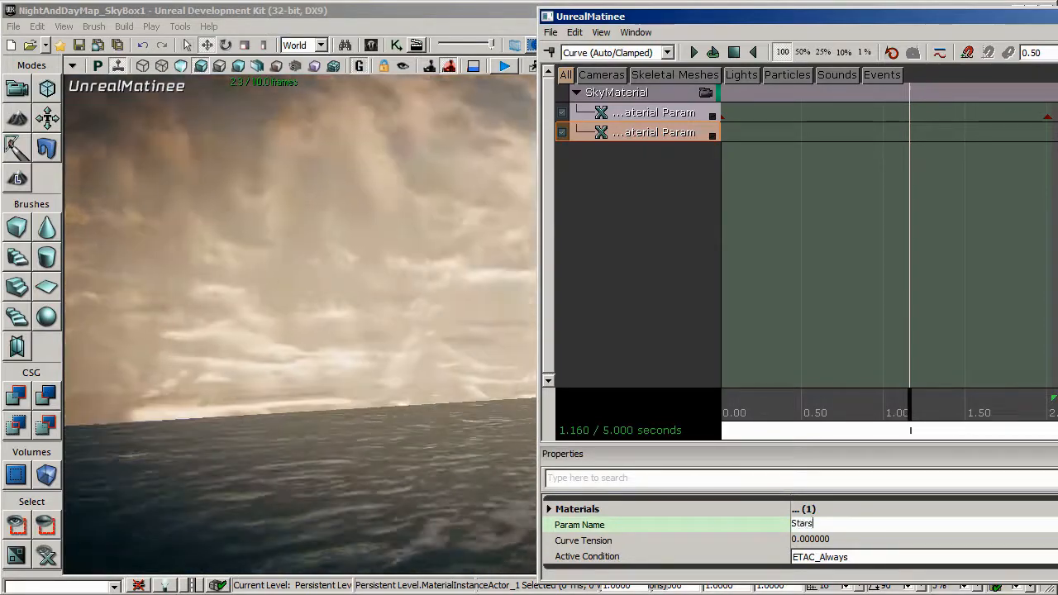
key("Return")
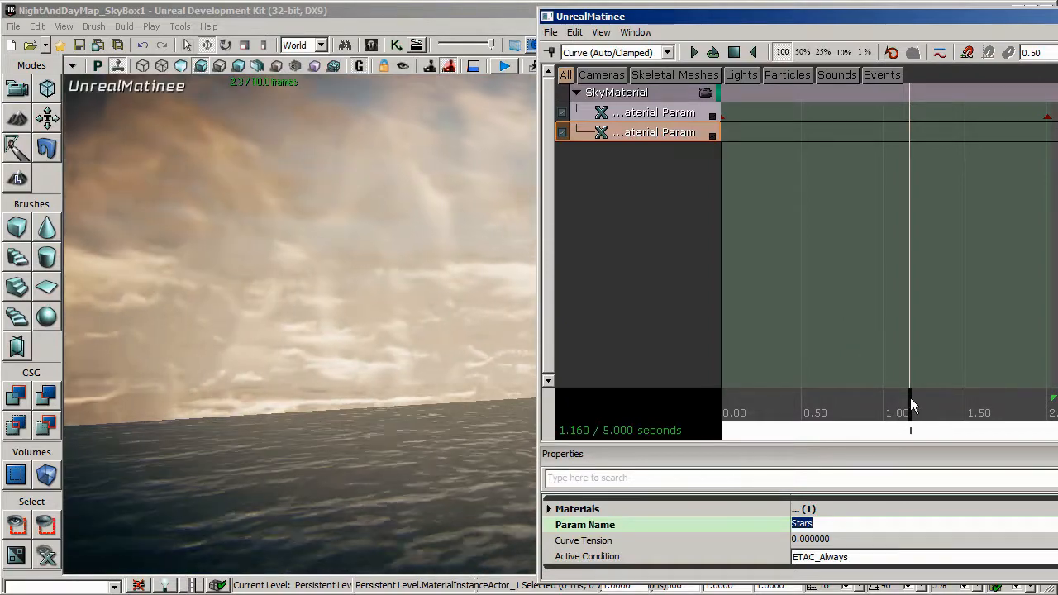
Add Stars keys at about 0.99 and 1.99 seconds, setting the second key's value to 1.
left_click_drag(913, 405, 883, 403)
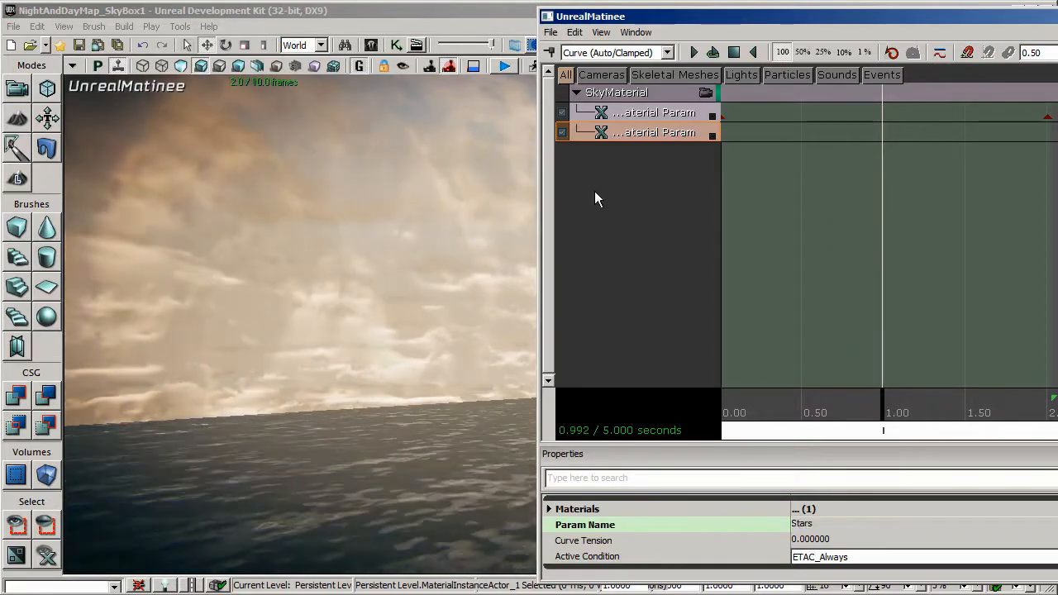
left_click(549, 53)
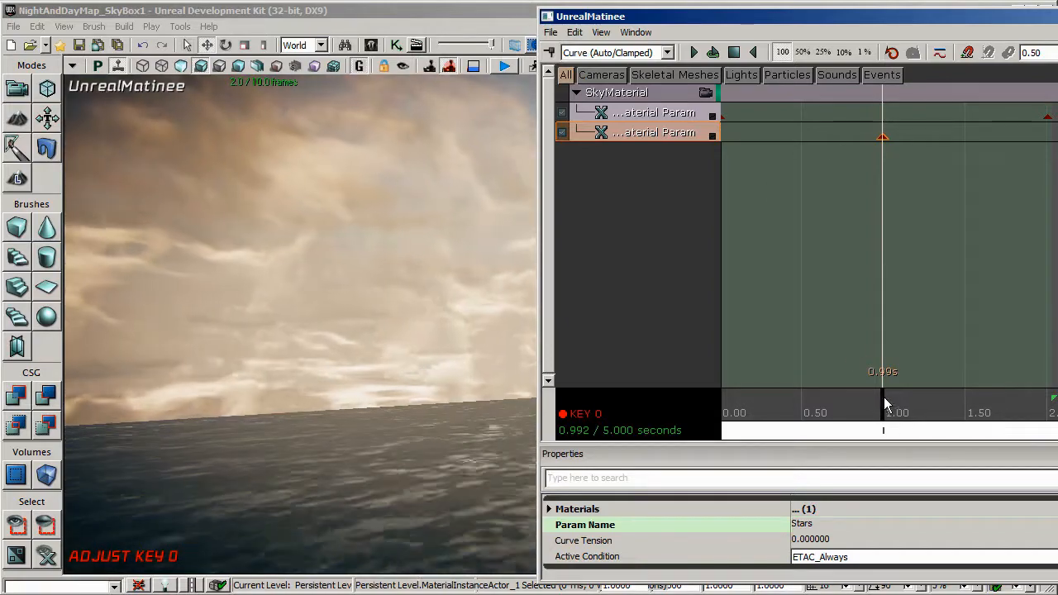
left_click_drag(885, 404, 1046, 413)
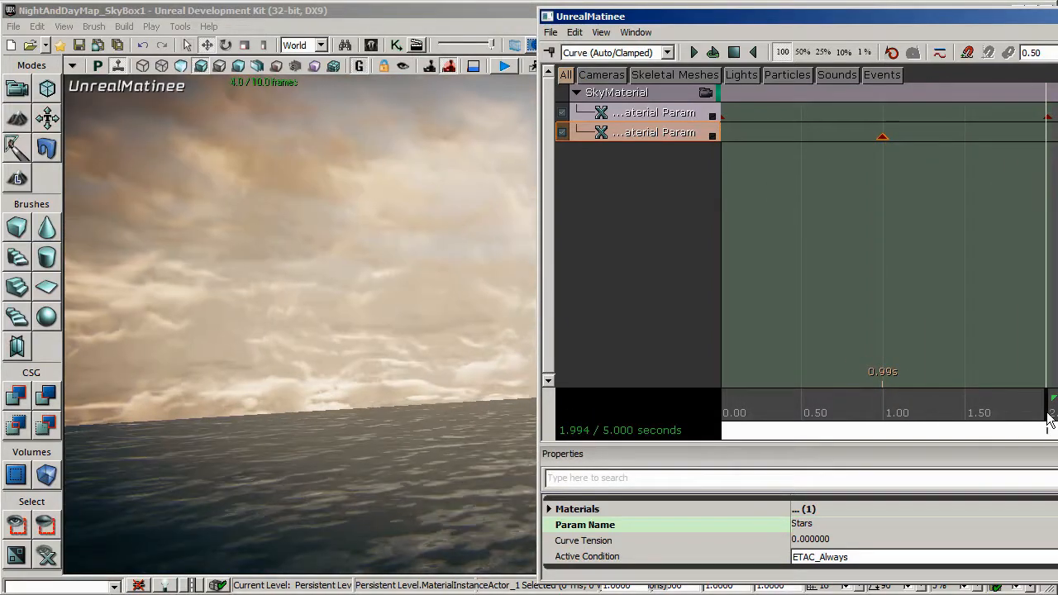
left_click(555, 52)
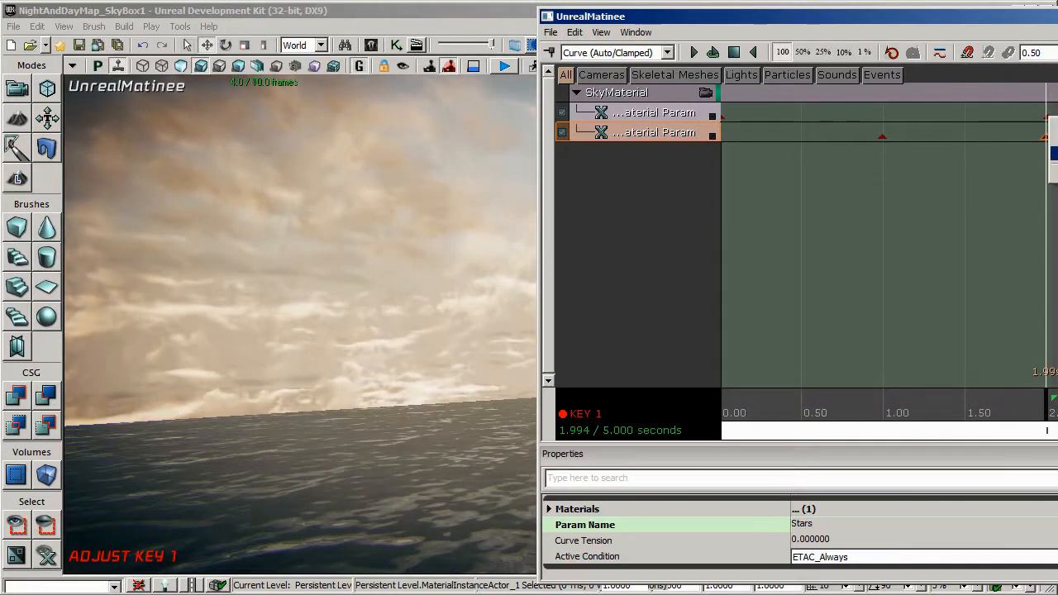
left_click(1055, 154)
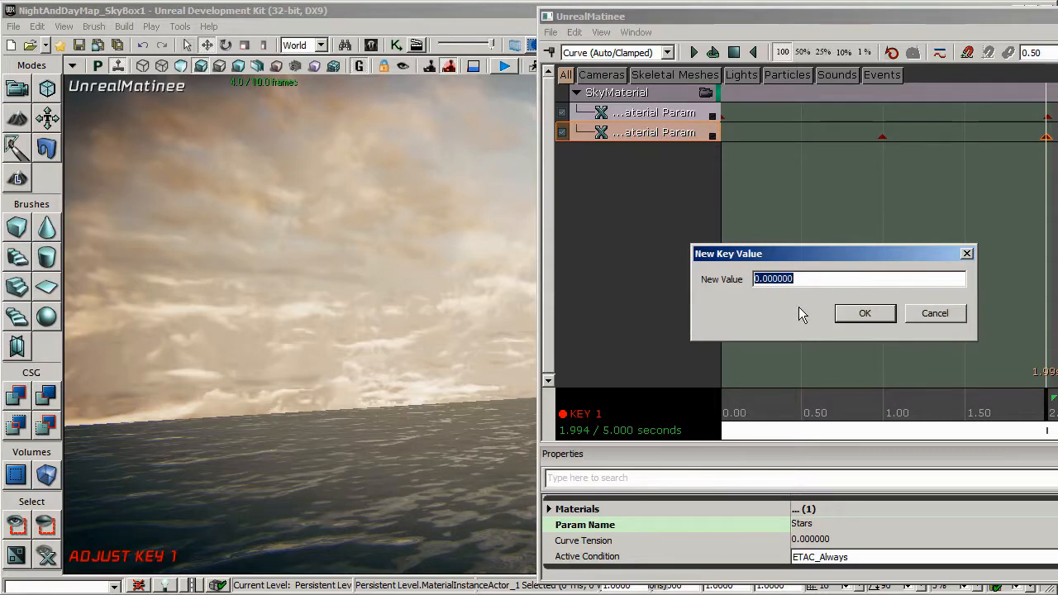
type("1")
key("Return")
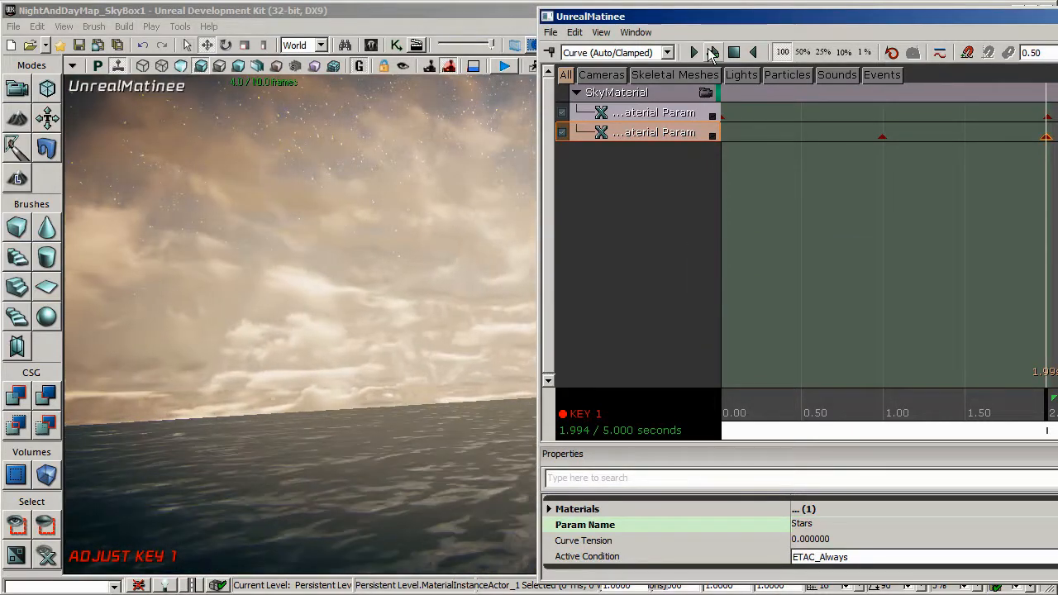
Preview the brightness and star animation by playing the looped section, and stop the playback.
left_click(712, 52)
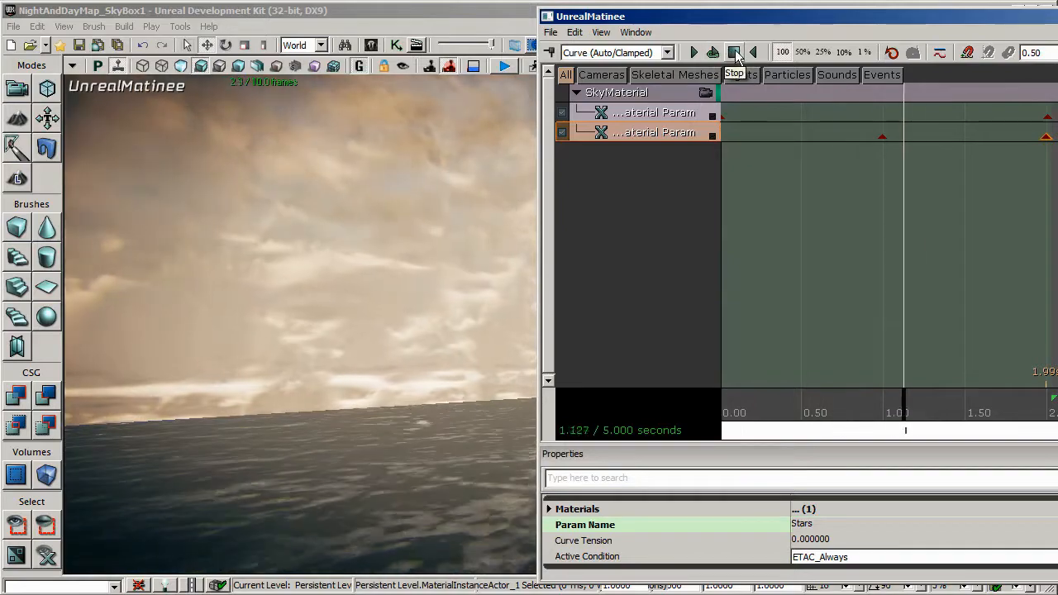
left_click(734, 52)
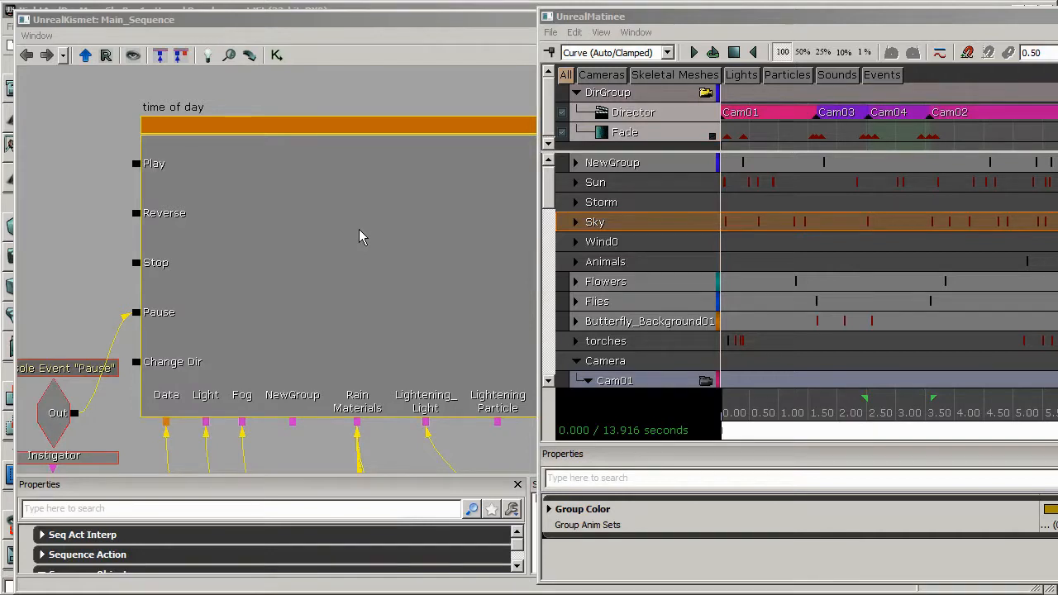
Examine the parameter name of each material track in the Sky folder's SkyMaterial group of the time of day Matinee.
left_click(576, 223)
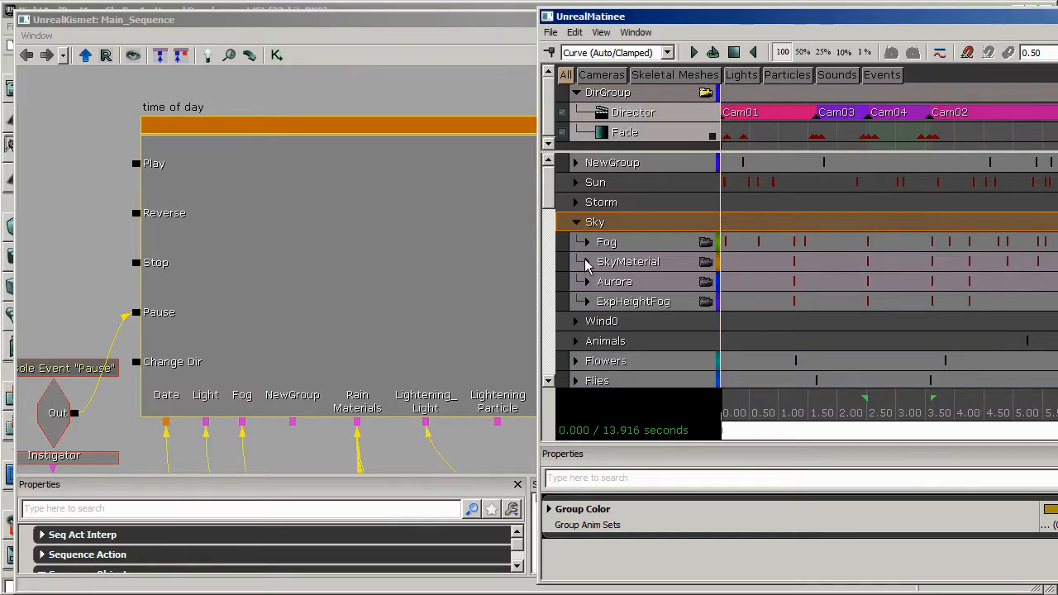
left_click(587, 262)
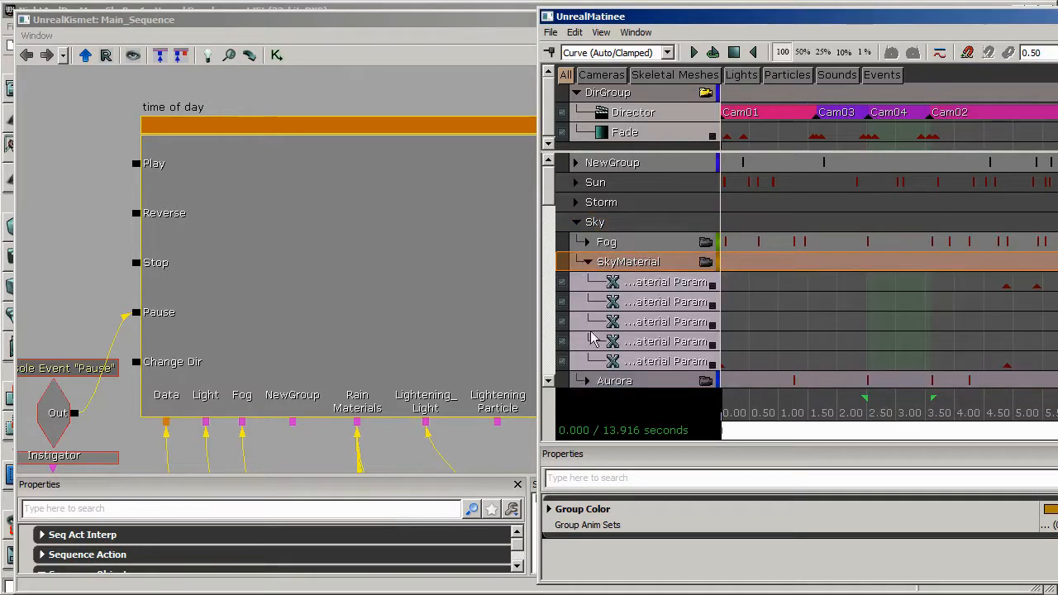
left_click(663, 283)
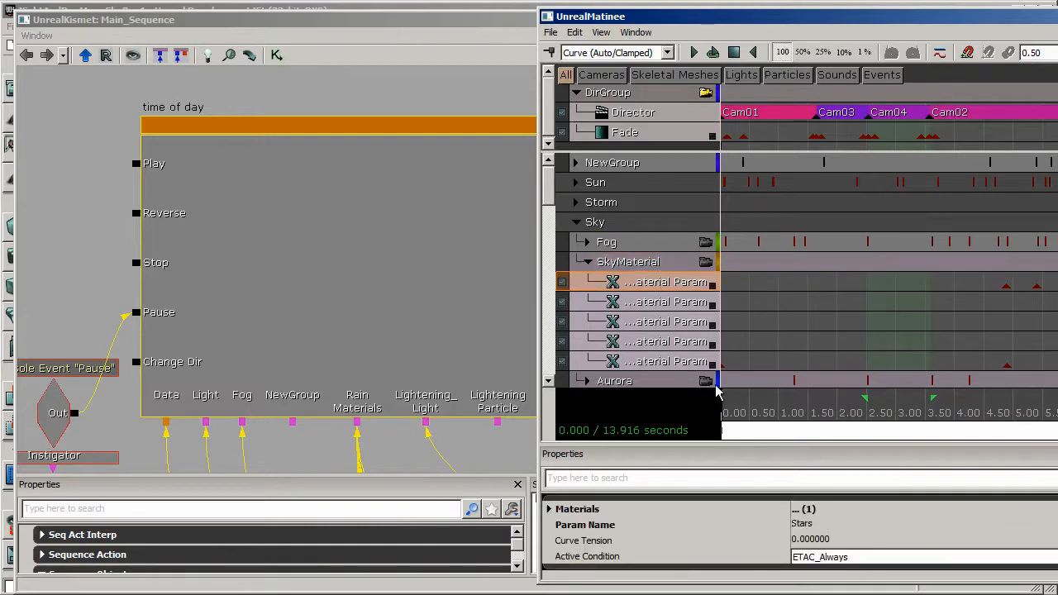
left_click(673, 304)
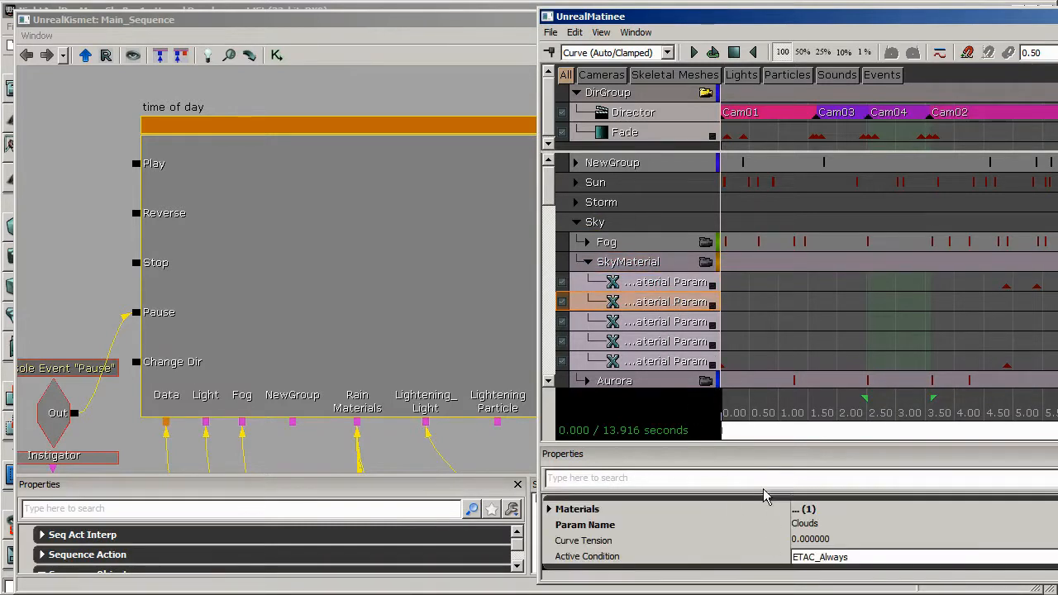
left_click(680, 327)
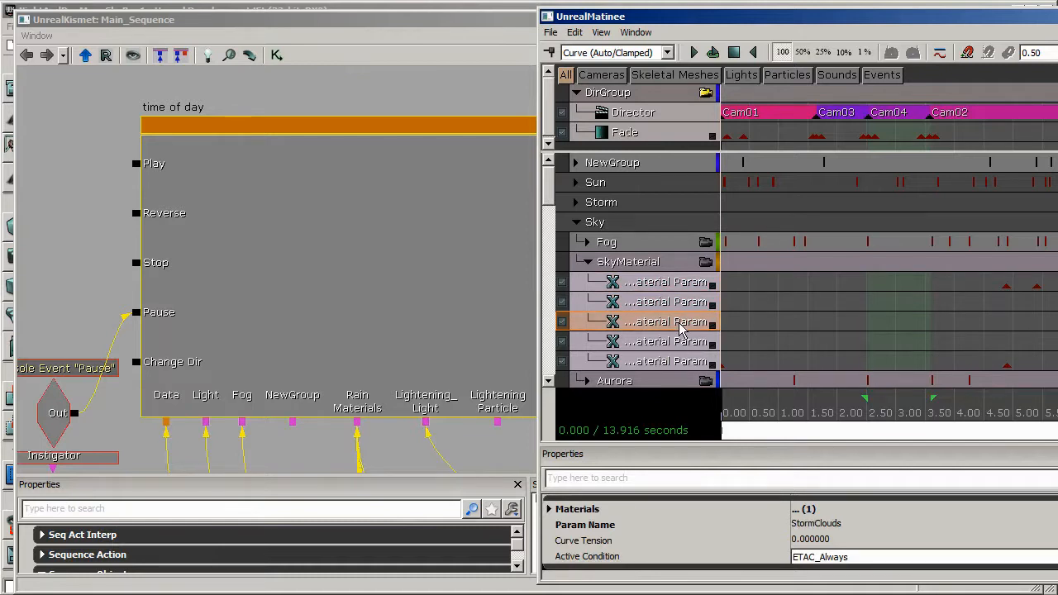
left_click(672, 344)
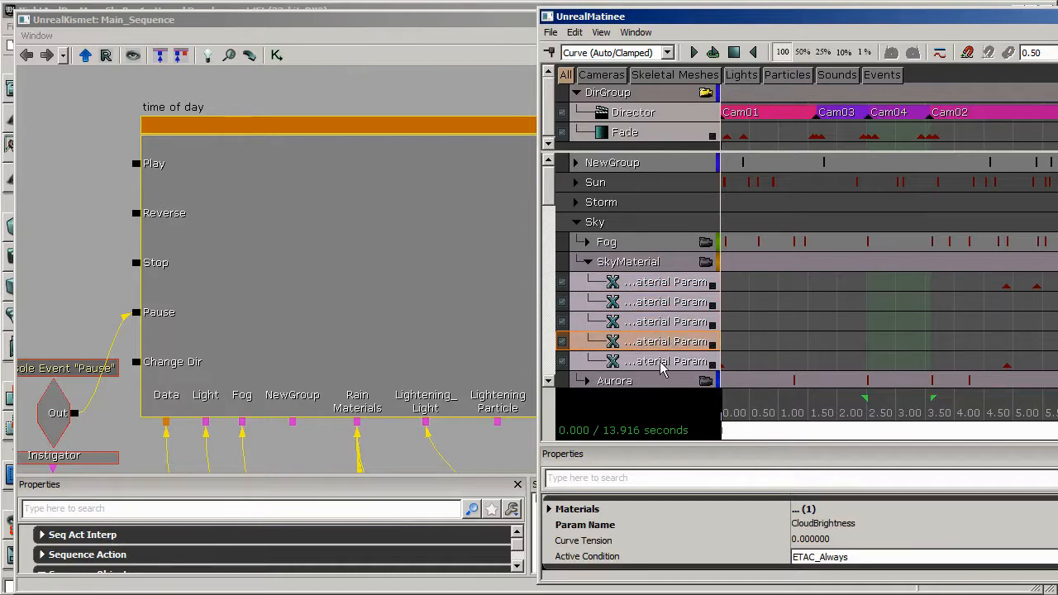
left_click(662, 364)
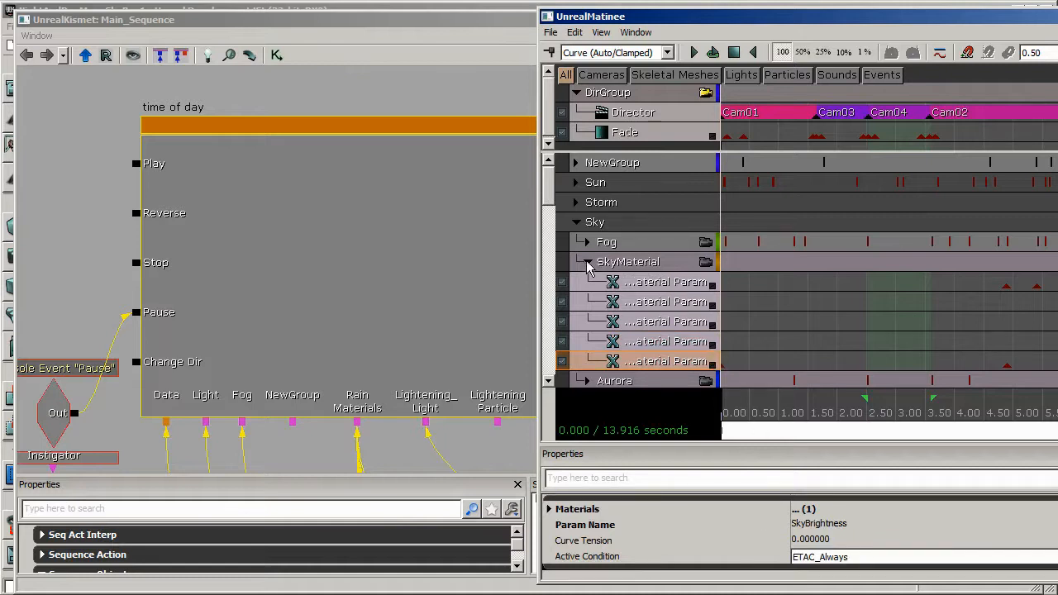
left_click(587, 262)
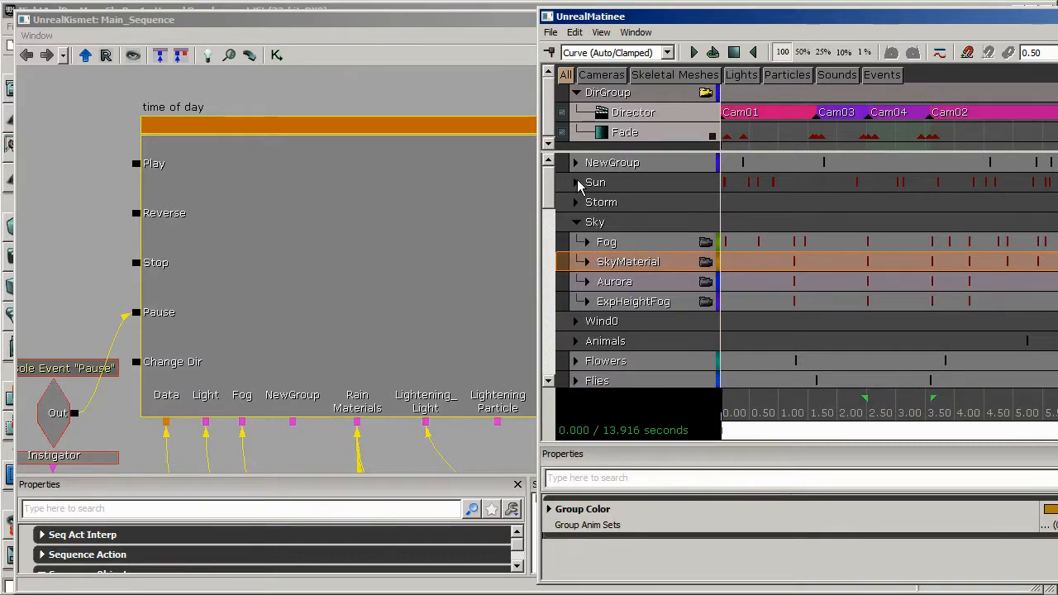
Examine the Sun folder's Light group, and locate its dominant directional light in the level and open the light's properties.
left_click(577, 183)
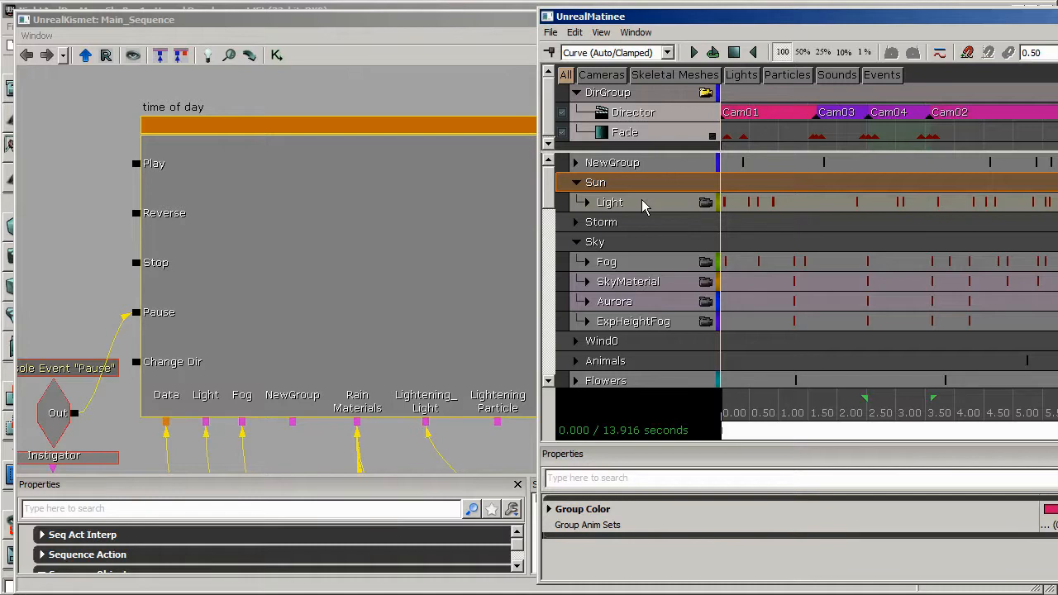
left_click(587, 204)
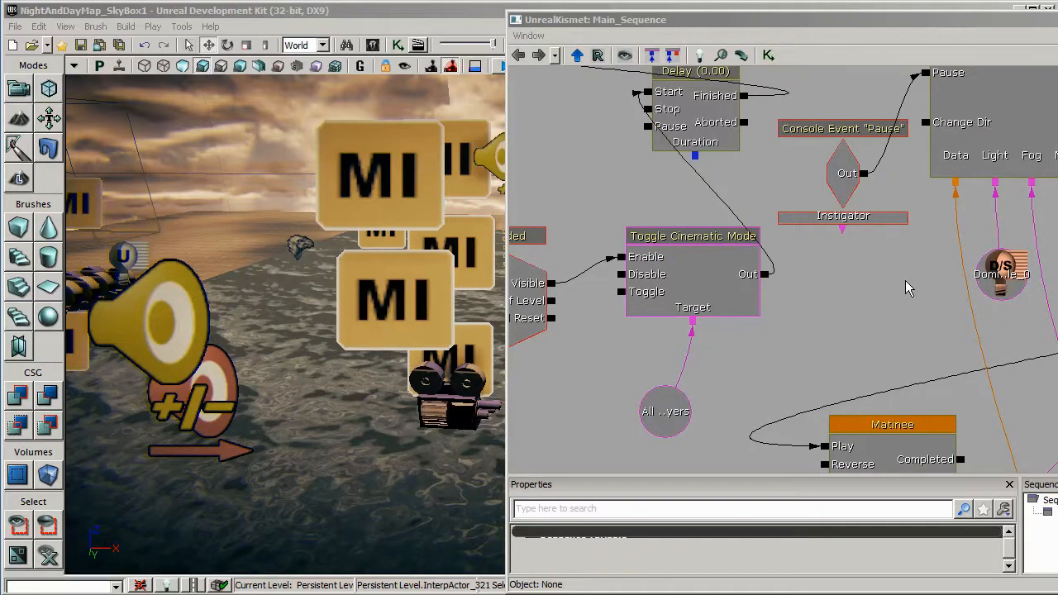
double_click(1000, 275)
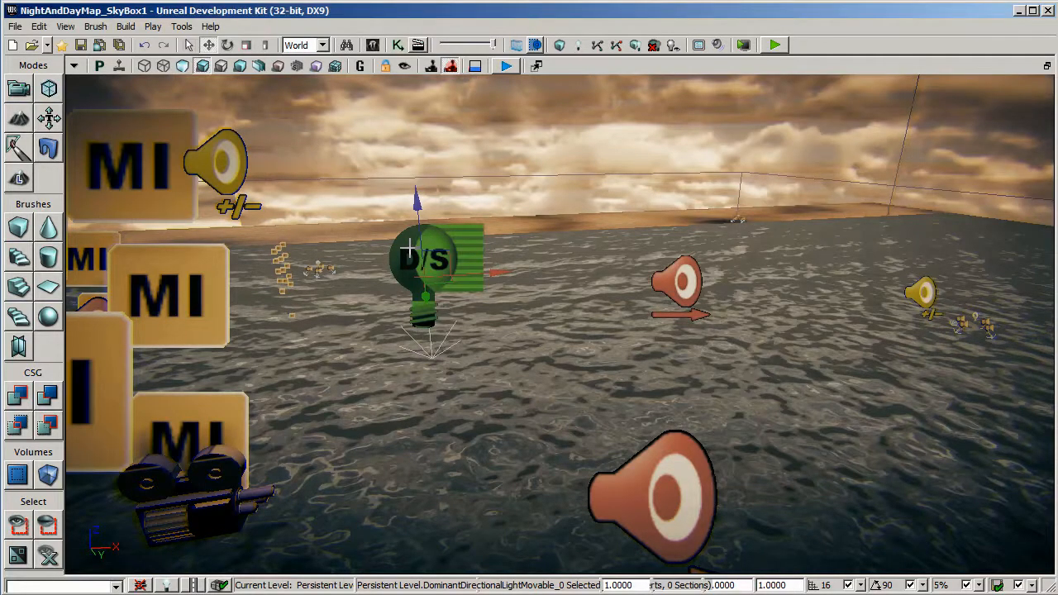
double_click(408, 247)
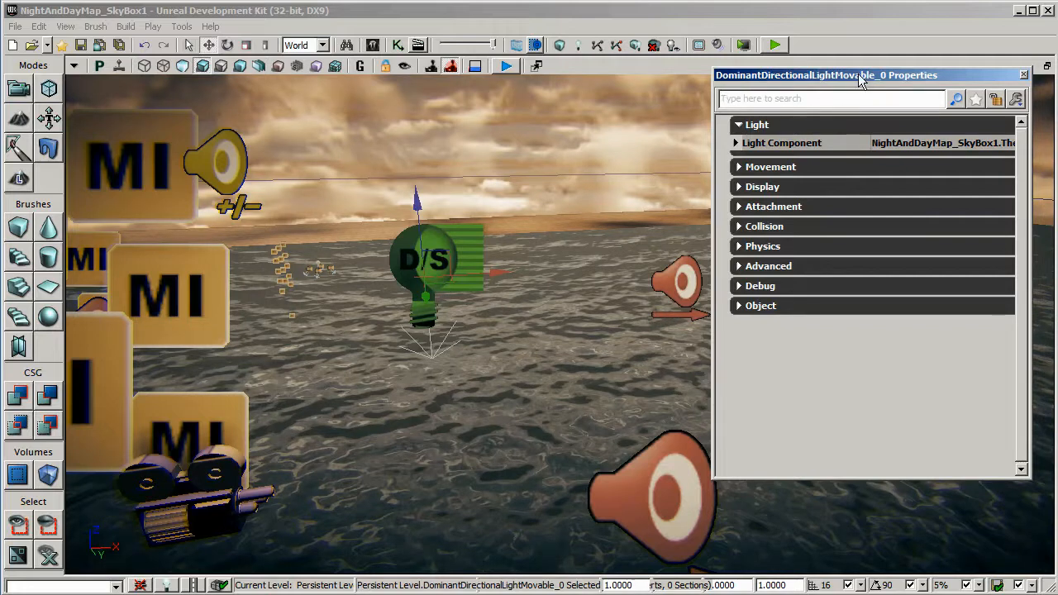
Find and select the DominantDirectionalLightMovable class under Lights, DirectionalLights in the Actor Classes.
left_click(373, 47)
left_click(514, 48)
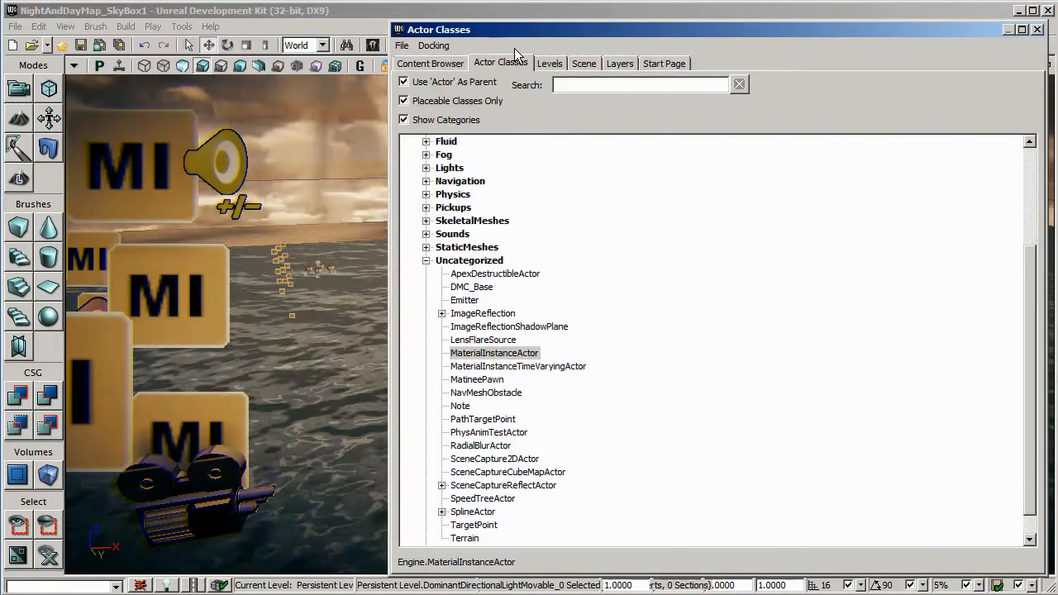
left_click(426, 261)
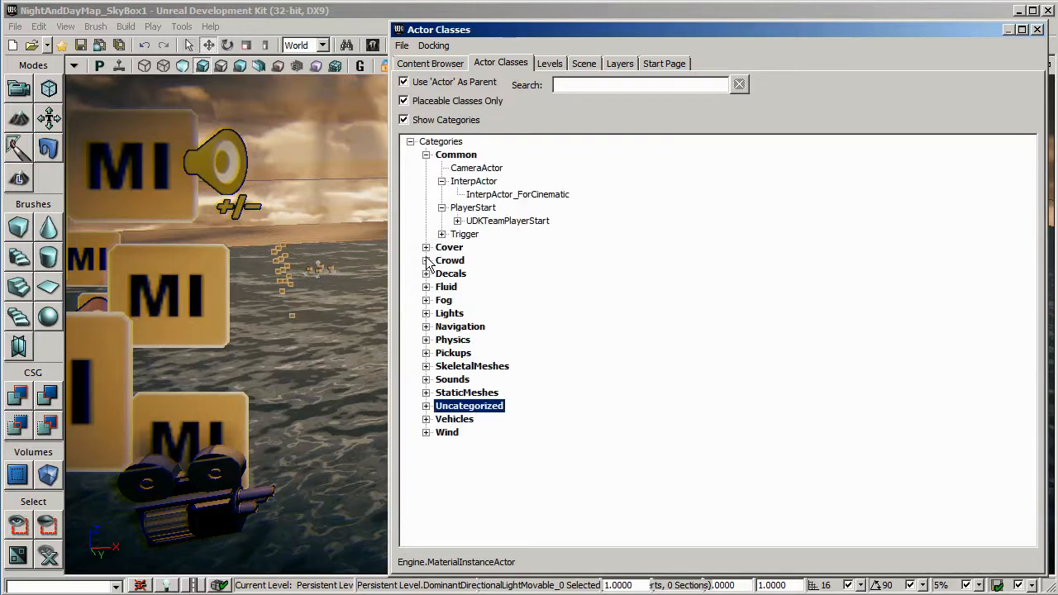
left_click(426, 313)
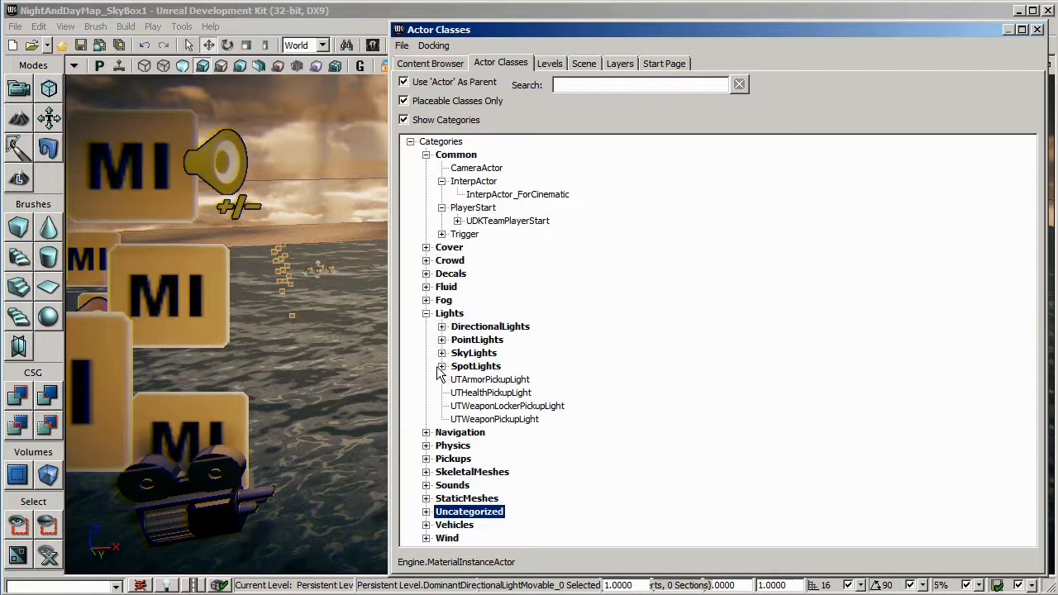
left_click(442, 327)
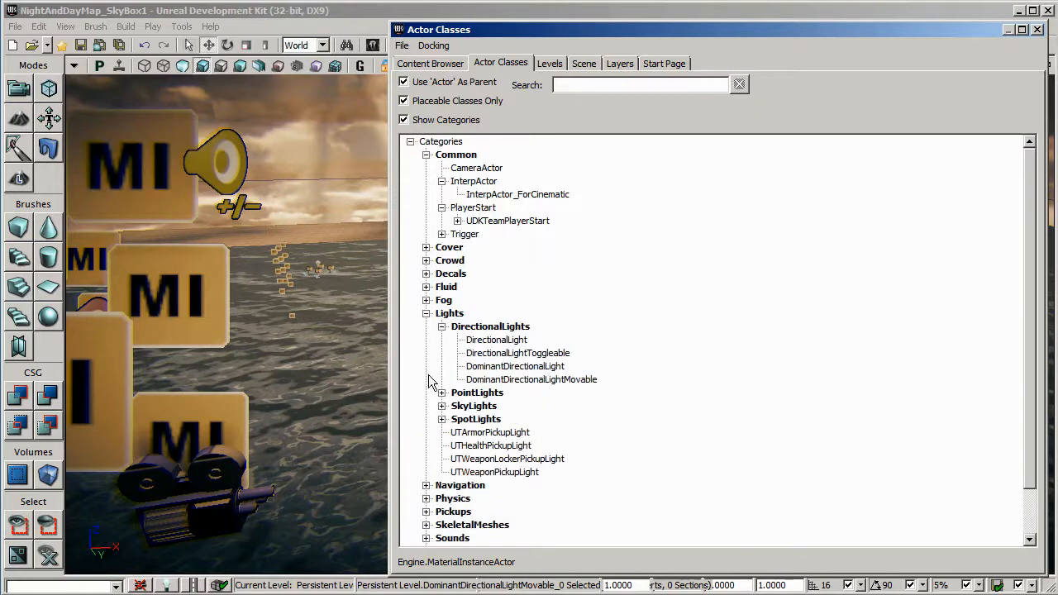
left_click(528, 382)
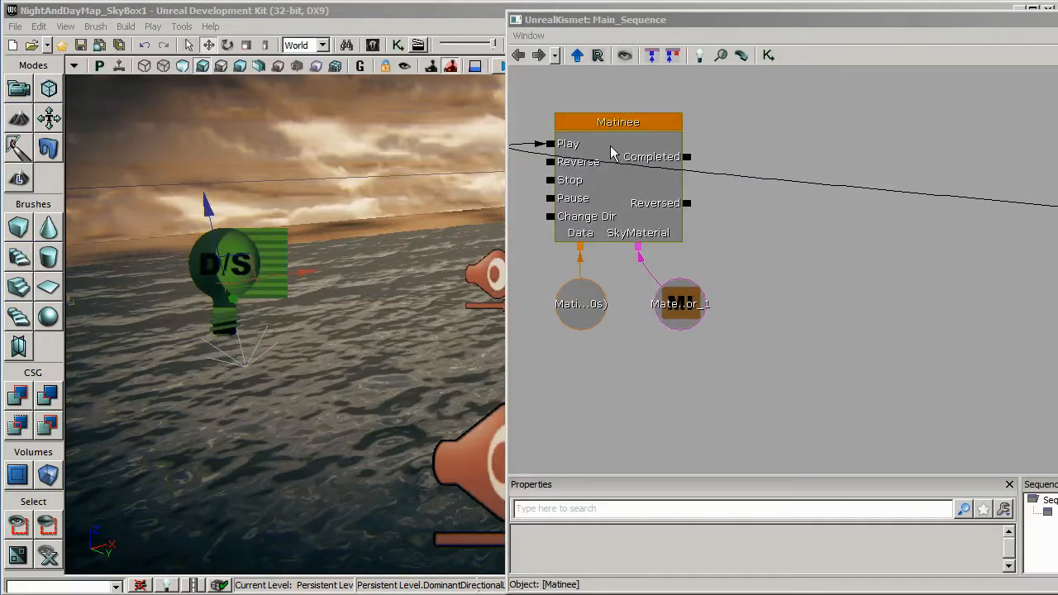
Open the new Matinee containing the SkyMaterial group and add a lighting group named Light.
right_click(611, 126)
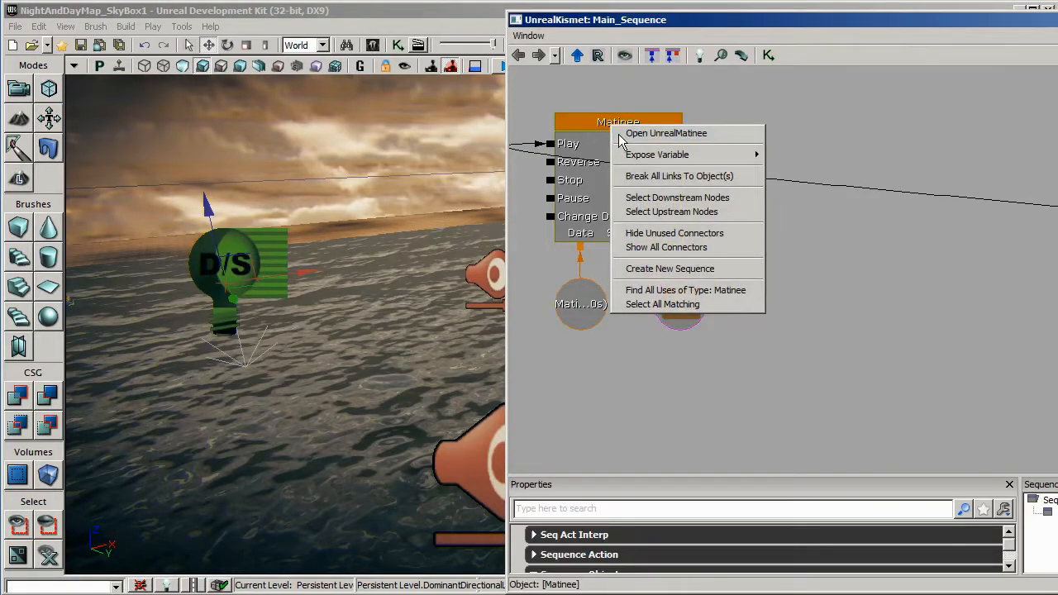
left_click(622, 135)
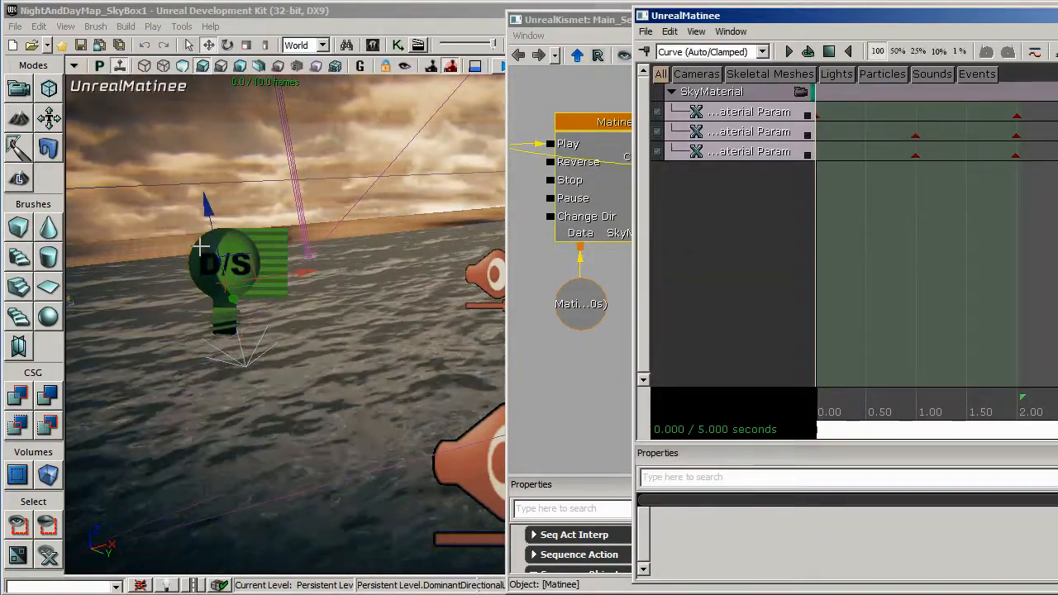
right_click(717, 200)
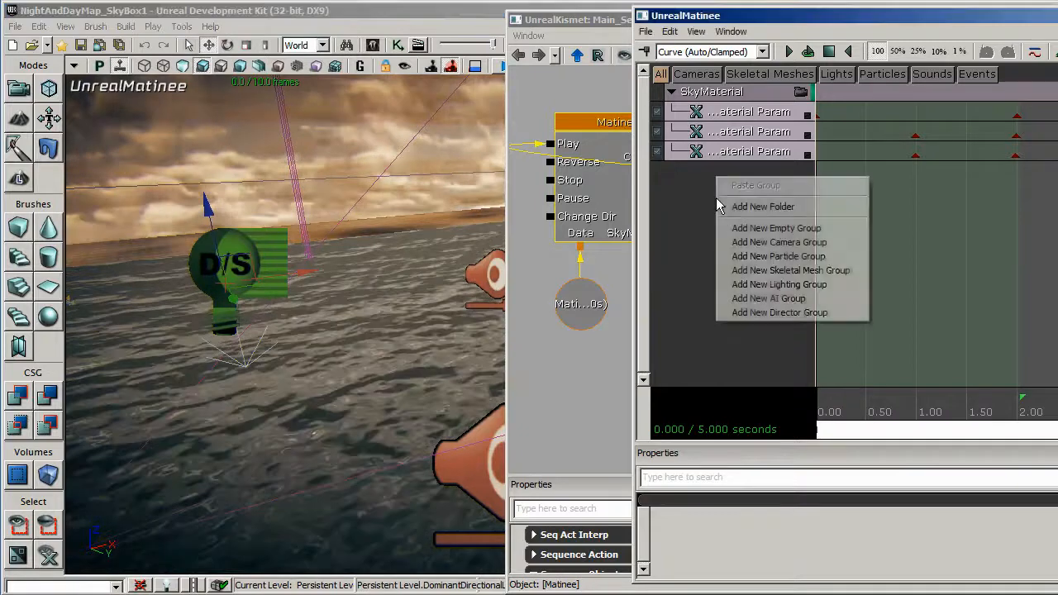
left_click(784, 284)
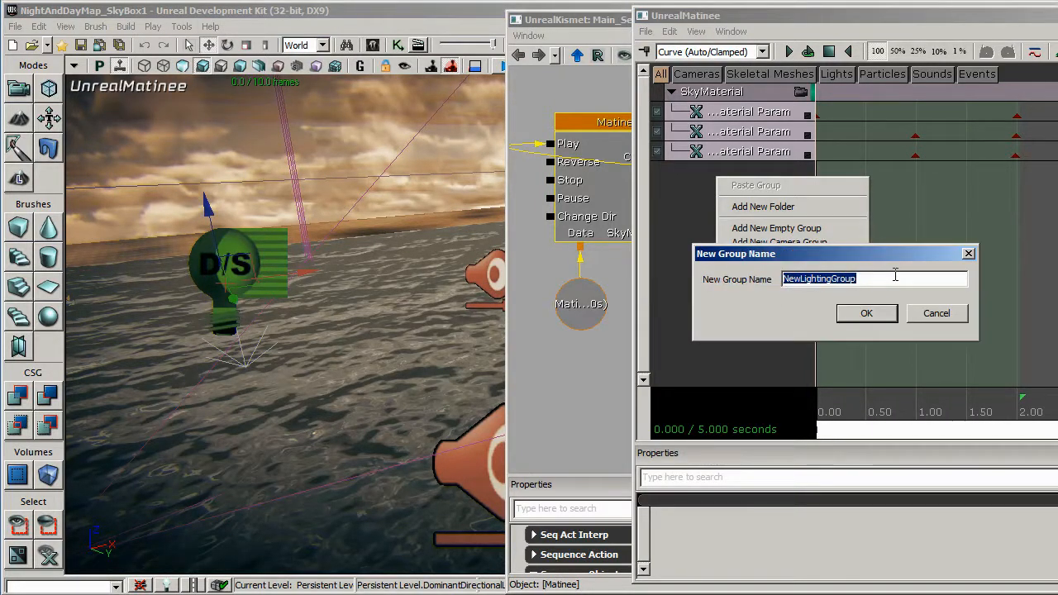
type("Light")
key("Return")
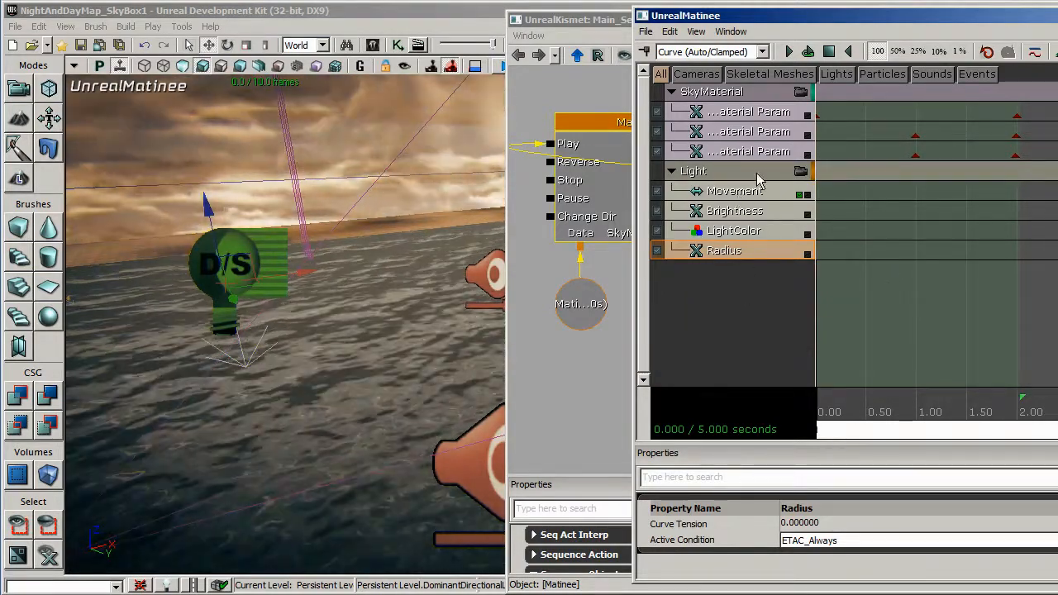
Add the movable dominant directional light as an object variable for the Matinee's Light connector in Kismet.
left_click(602, 100)
left_click(721, 269)
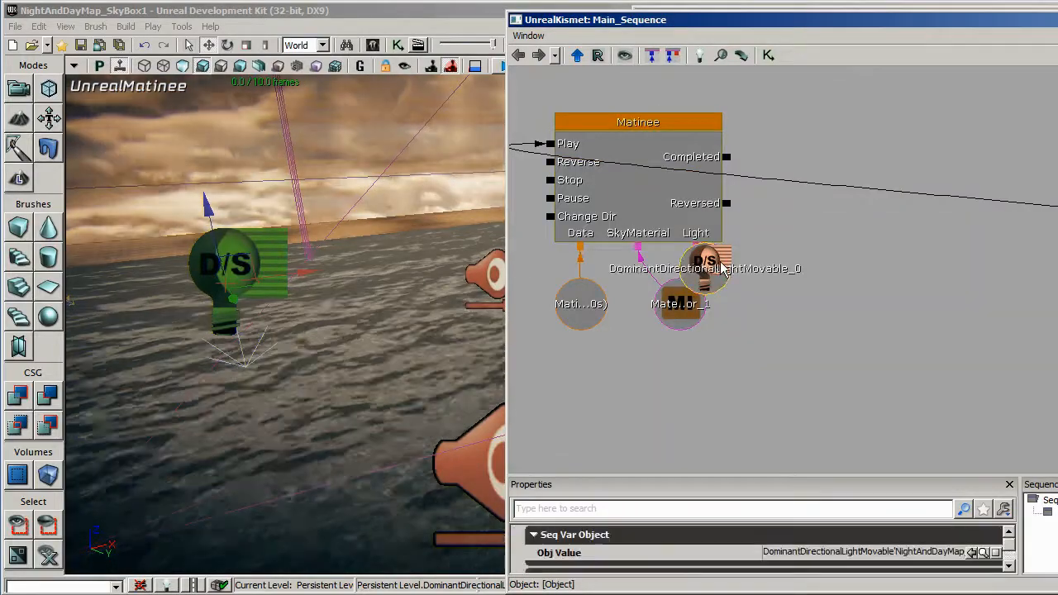
left_click_drag(722, 269, 779, 291)
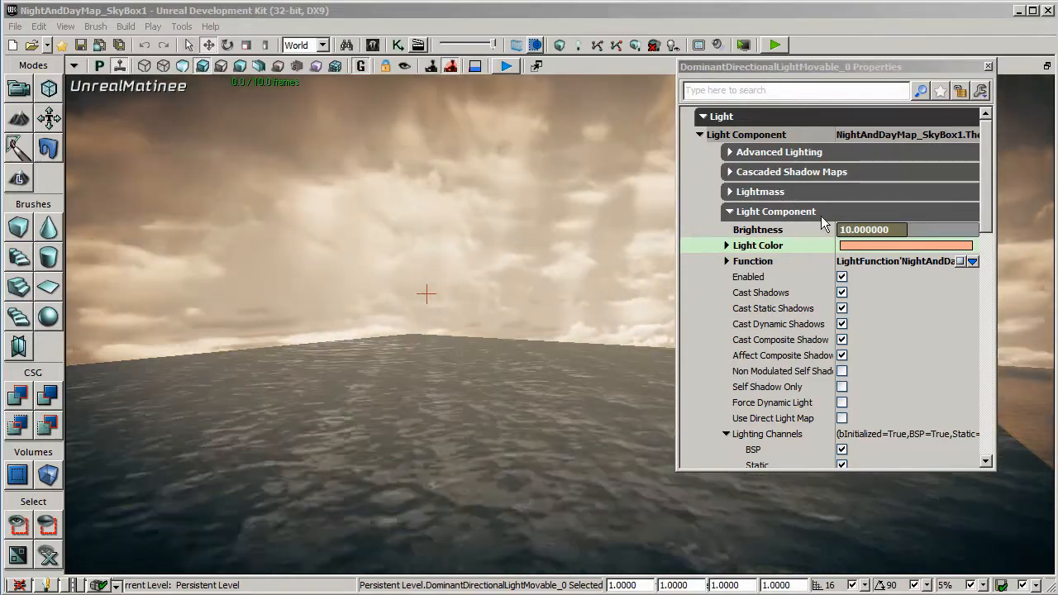
Examine the directional light's Light Color channels and open its color picker, leaving the color as it is.
left_click(727, 246)
double_click(884, 247)
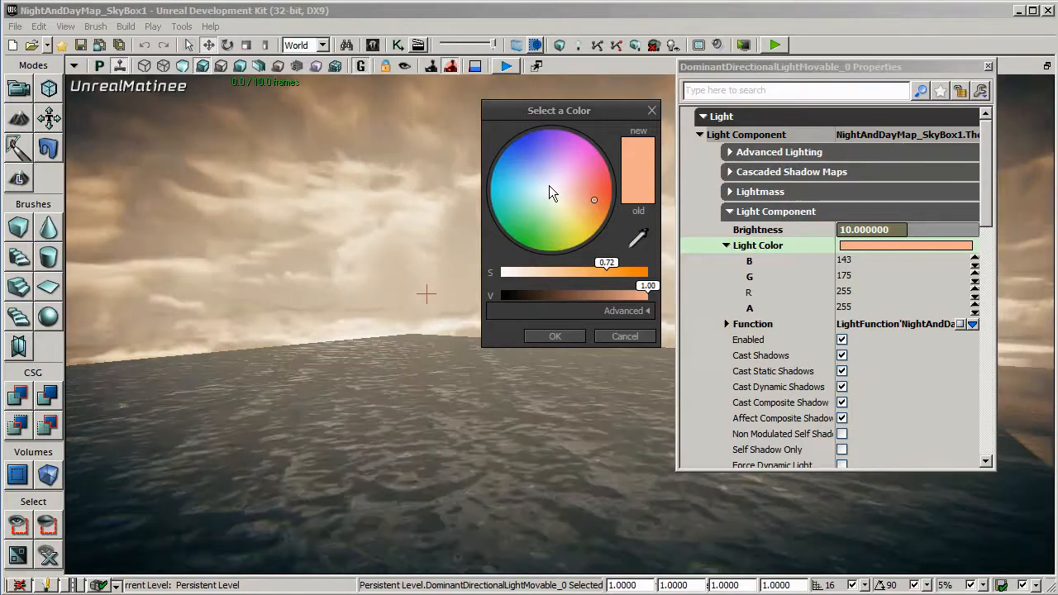
left_click(651, 110)
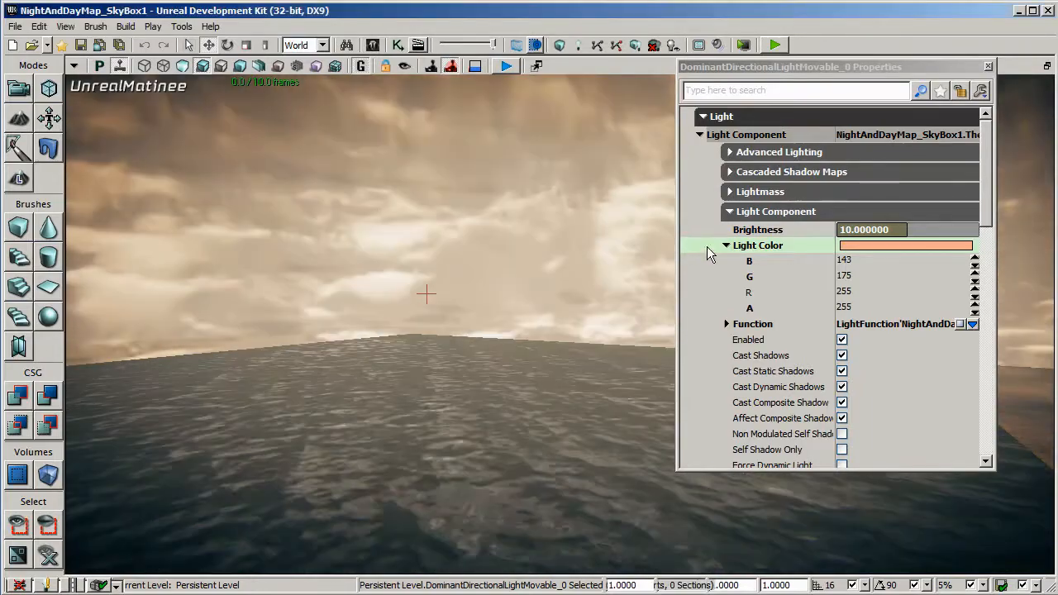
left_click(726, 246)
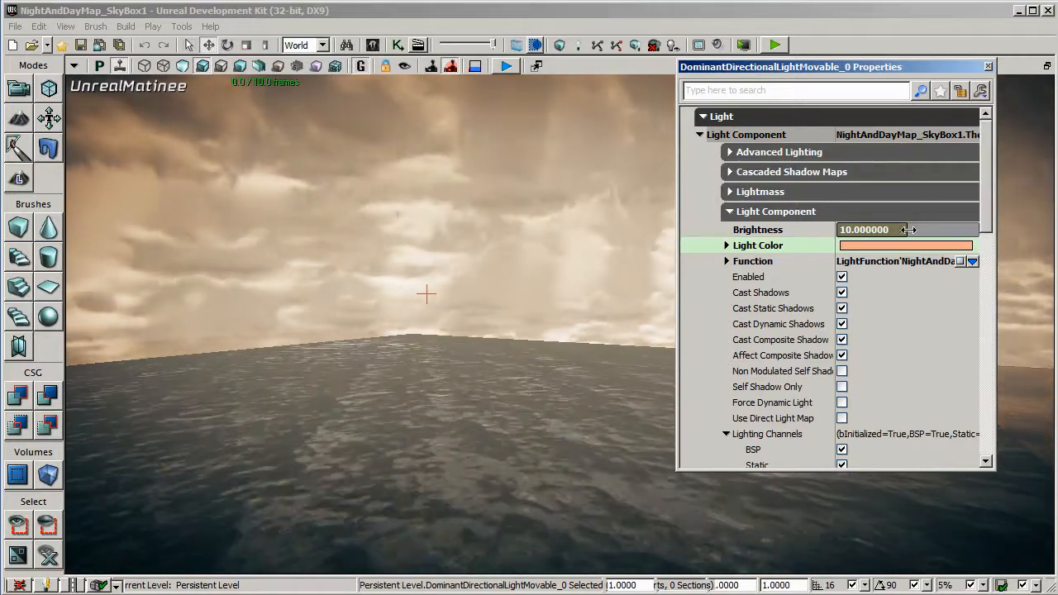
Enable Render Light Shafts in the directional light's Light Shafts settings.
left_click_drag(988, 169, 989, 185)
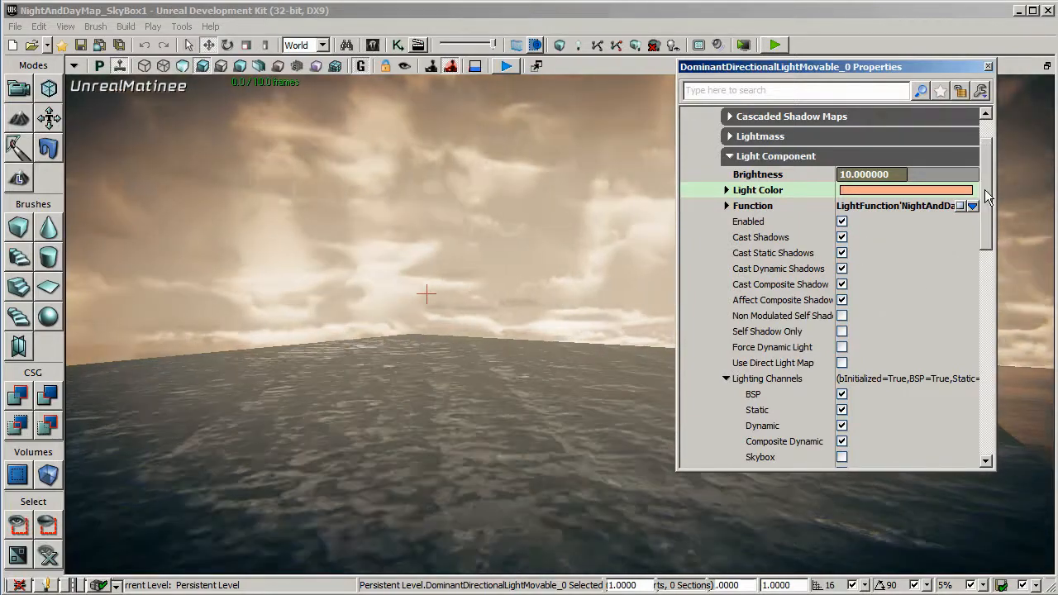
left_click_drag(988, 198, 991, 240)
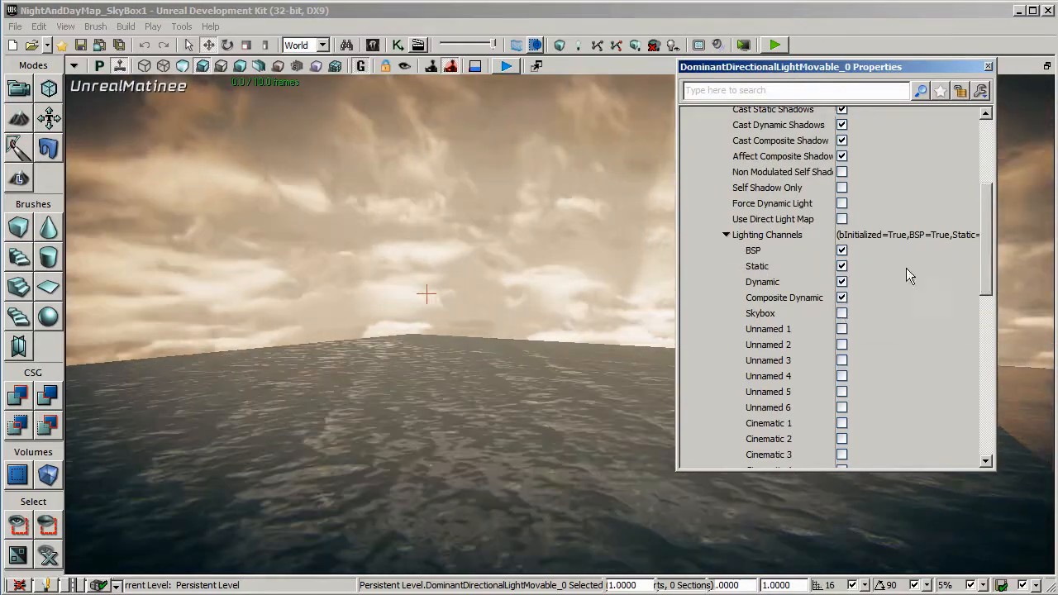
left_click_drag(990, 217, 991, 345)
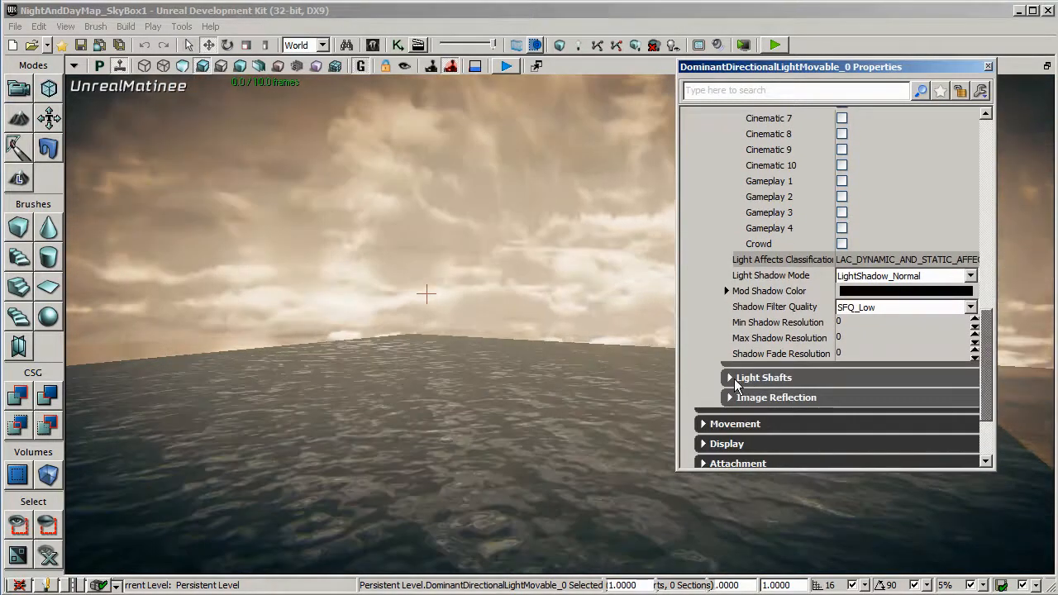
left_click(731, 378)
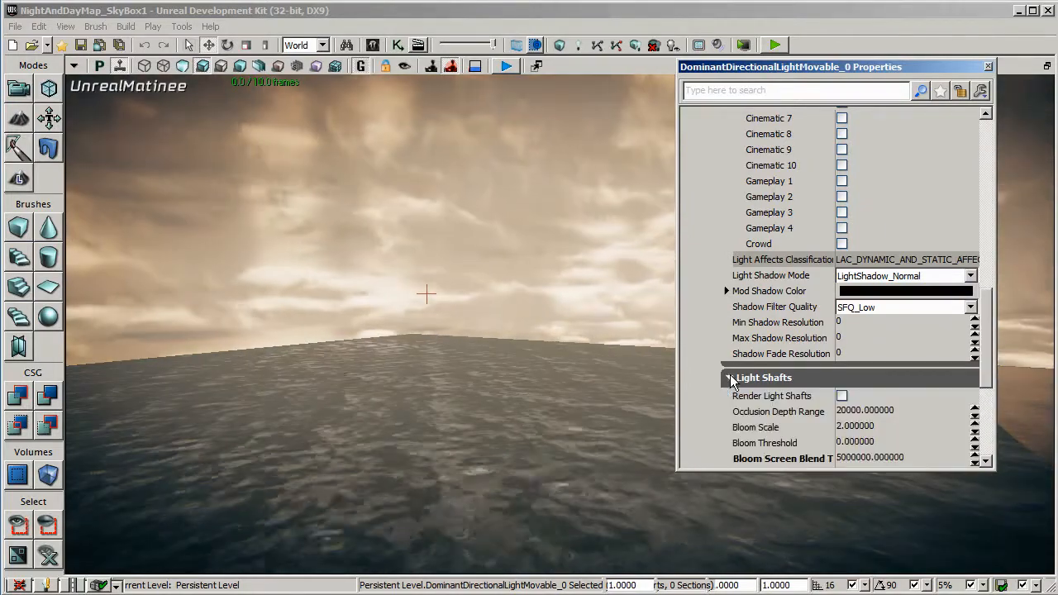
left_click(842, 396)
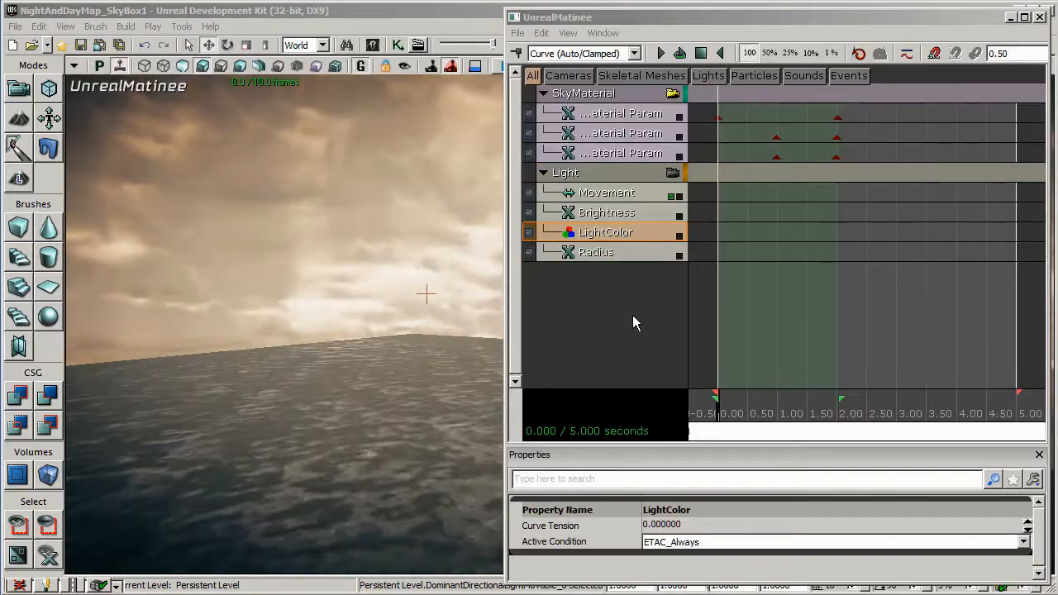
Add keys to the Light group's LightColor track at 0 and about 2.02 seconds.
left_click(616, 239)
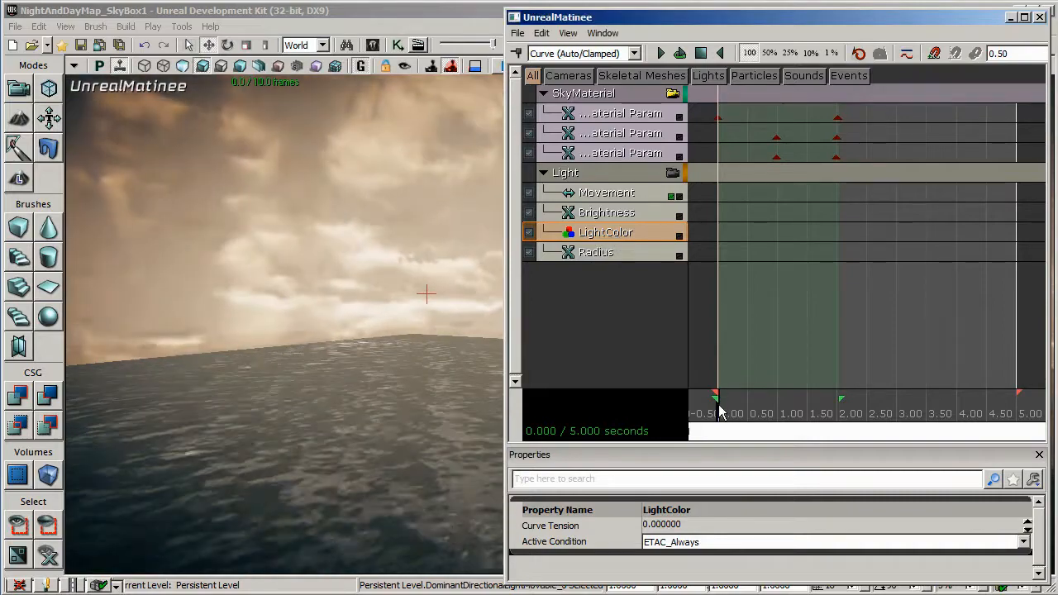
mouse_move(720, 414)
left_mouse_down()
mouse_move(752, 417)
mouse_move(720, 420)
left_mouse_up()
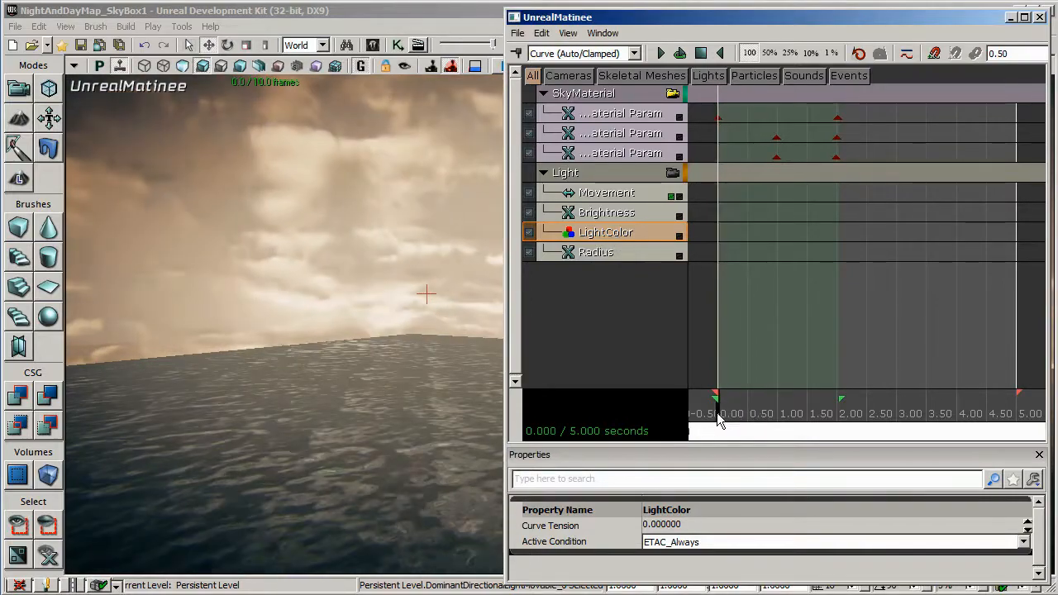
left_click(515, 52)
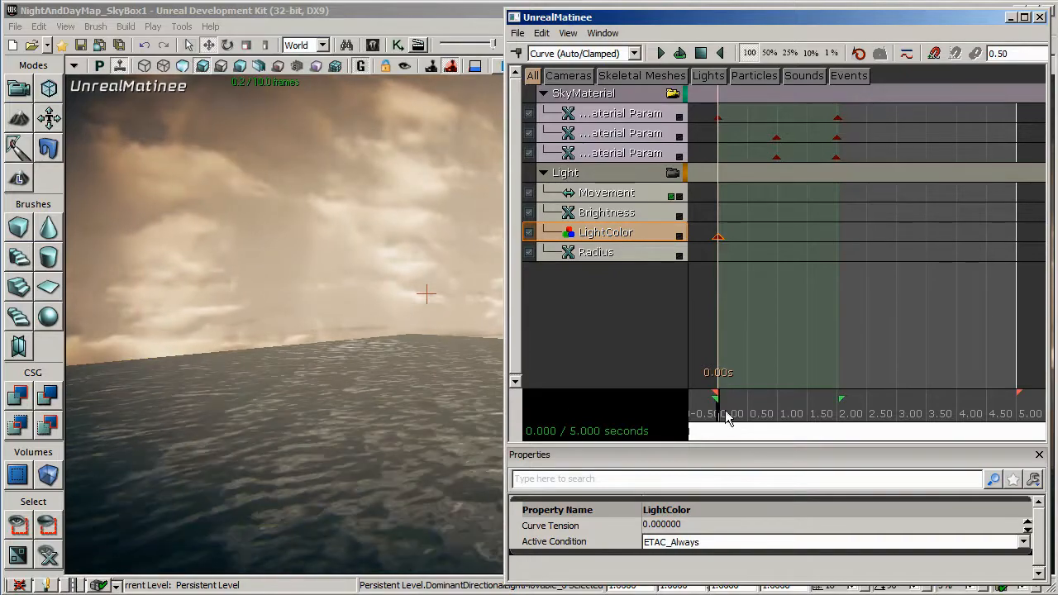
left_click_drag(719, 416, 844, 424)
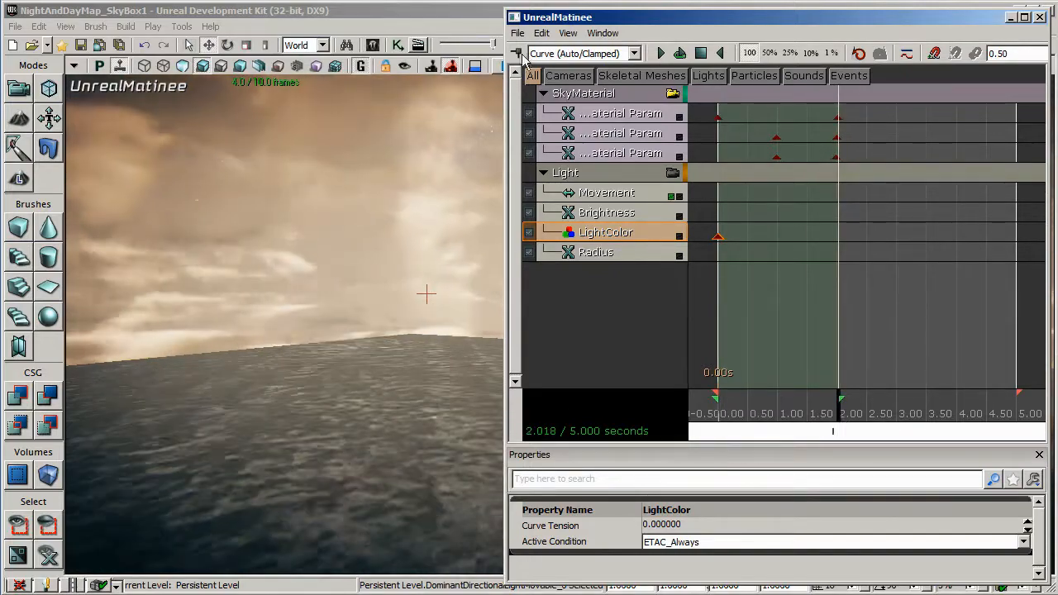
left_click(519, 52)
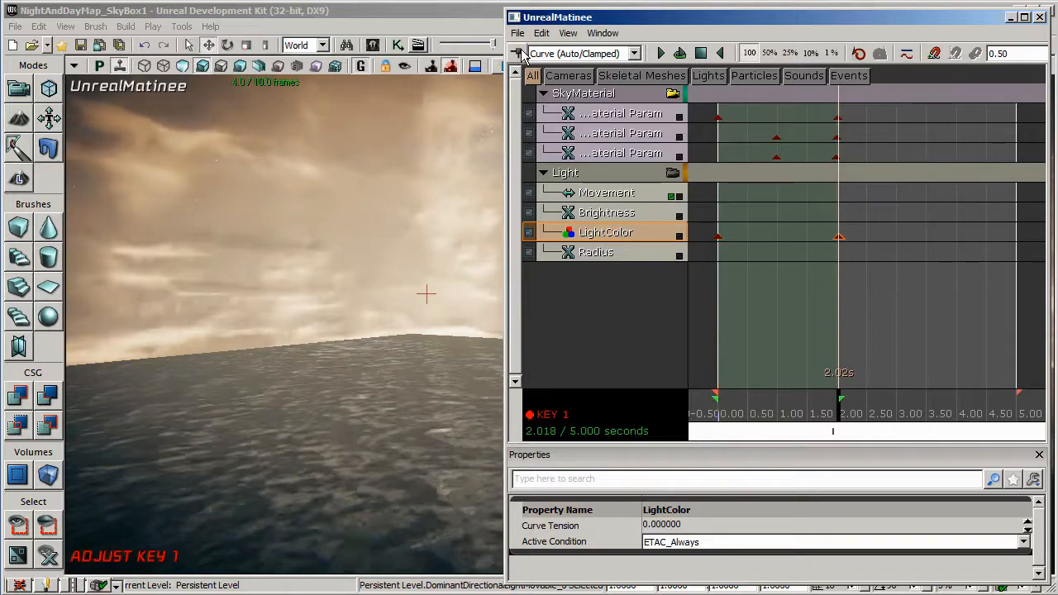
Set the color of the LightColor key at 2.02 seconds to light blue with saturation 0.68 and value 1.00.
right_click(839, 238)
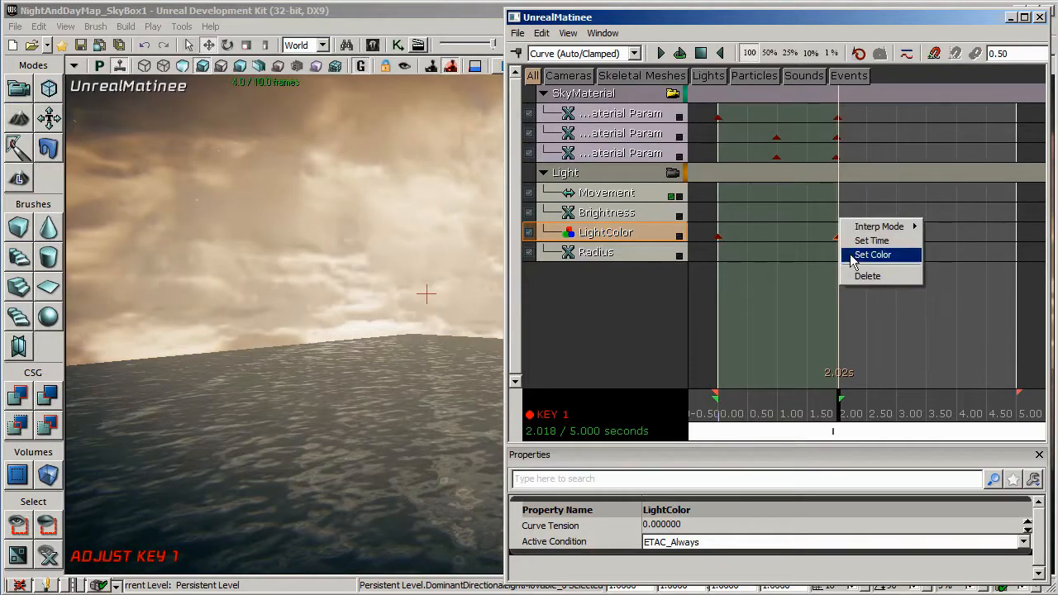
left_click(856, 262)
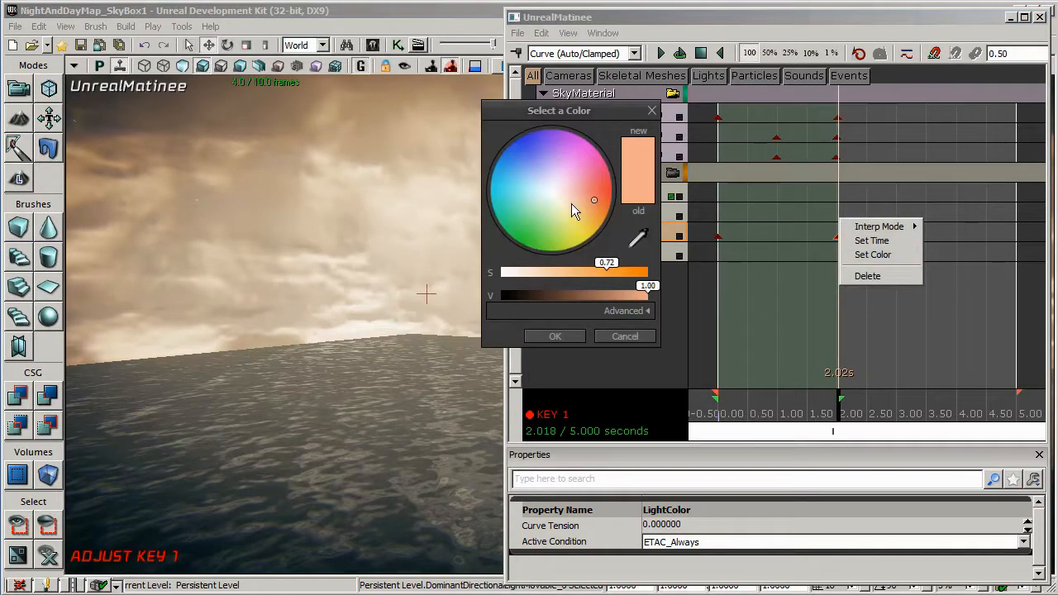
left_click(534, 155)
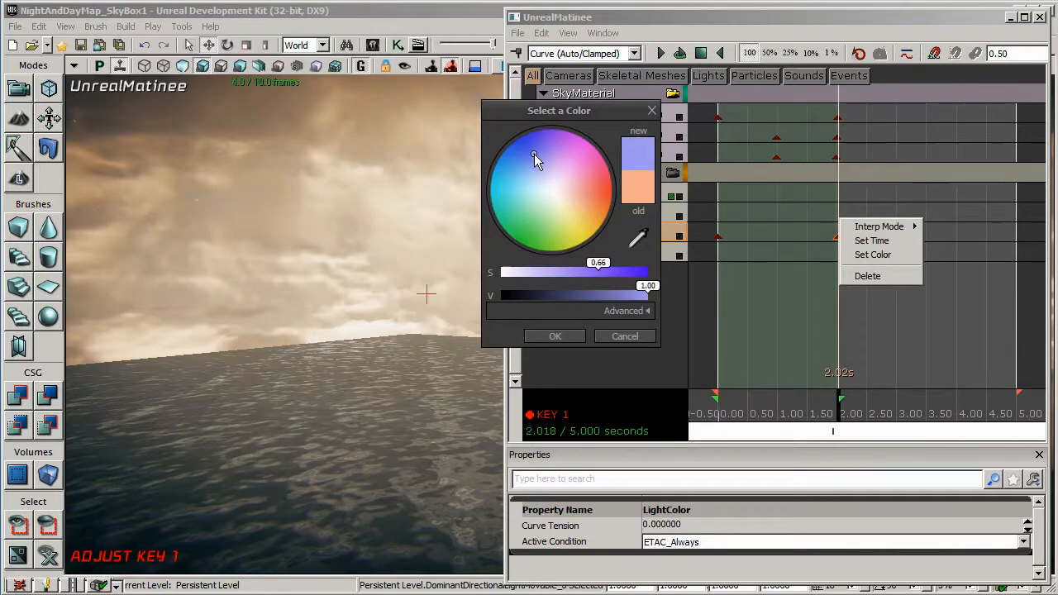
left_click(621, 273)
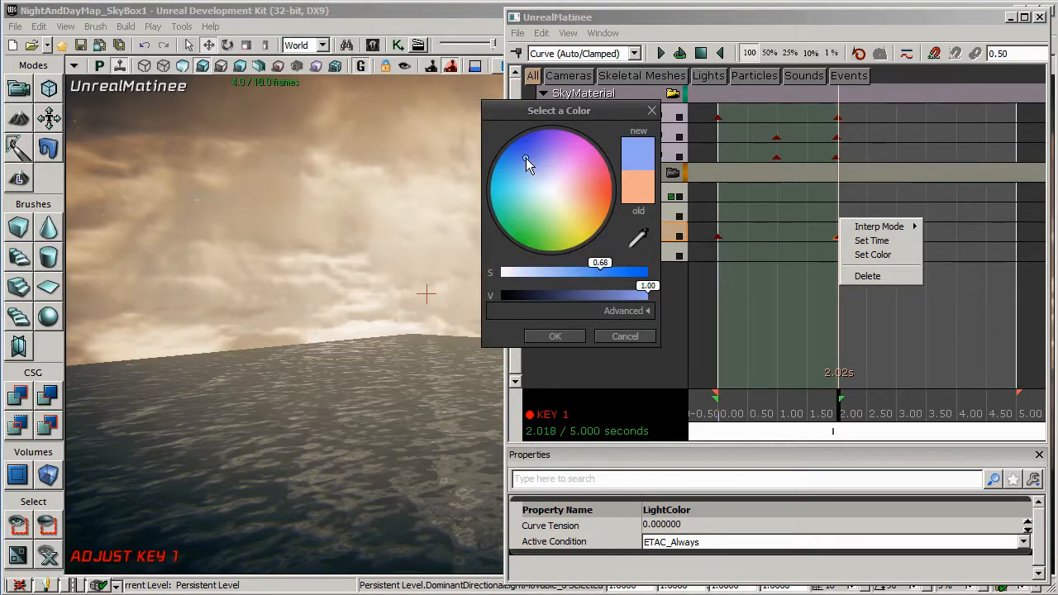
left_click(555, 336)
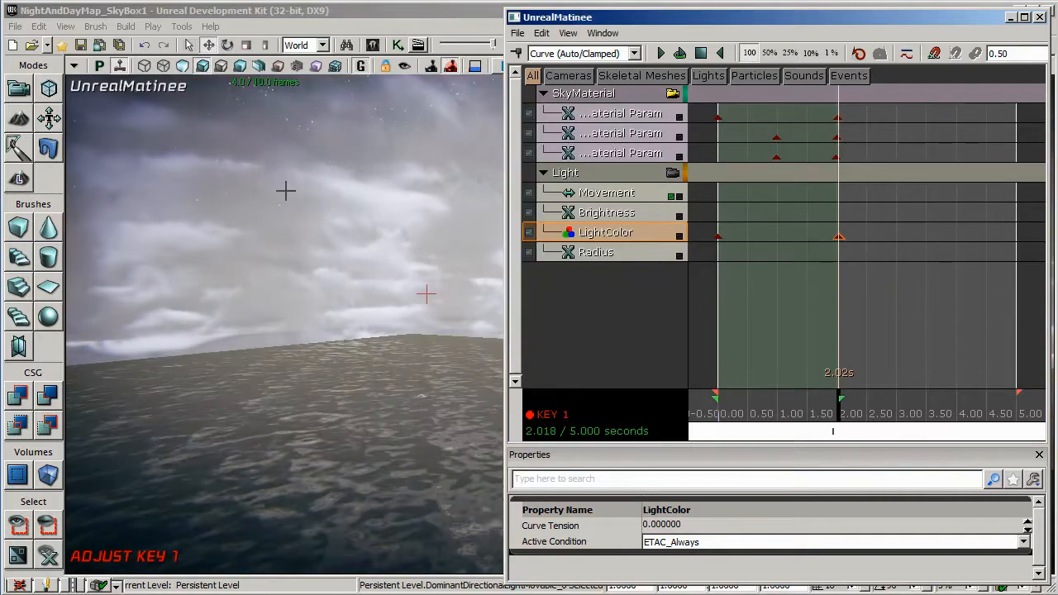
Add a LightColor key at about 3.47 seconds and darken its blue color to a value of 0.47.
left_click(839, 414)
left_click_drag(839, 414, 926, 425)
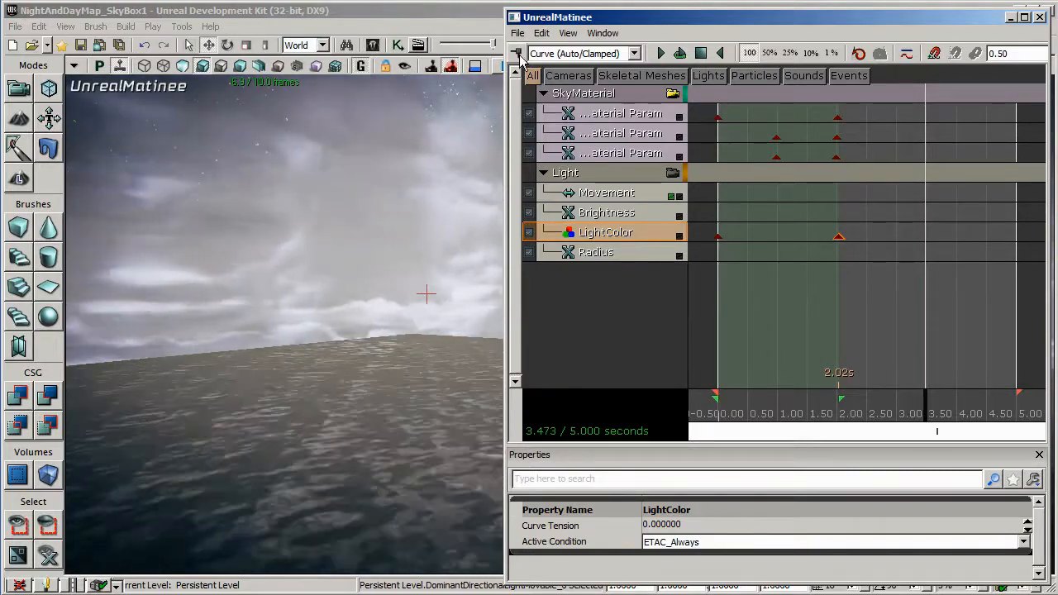
key("Return")
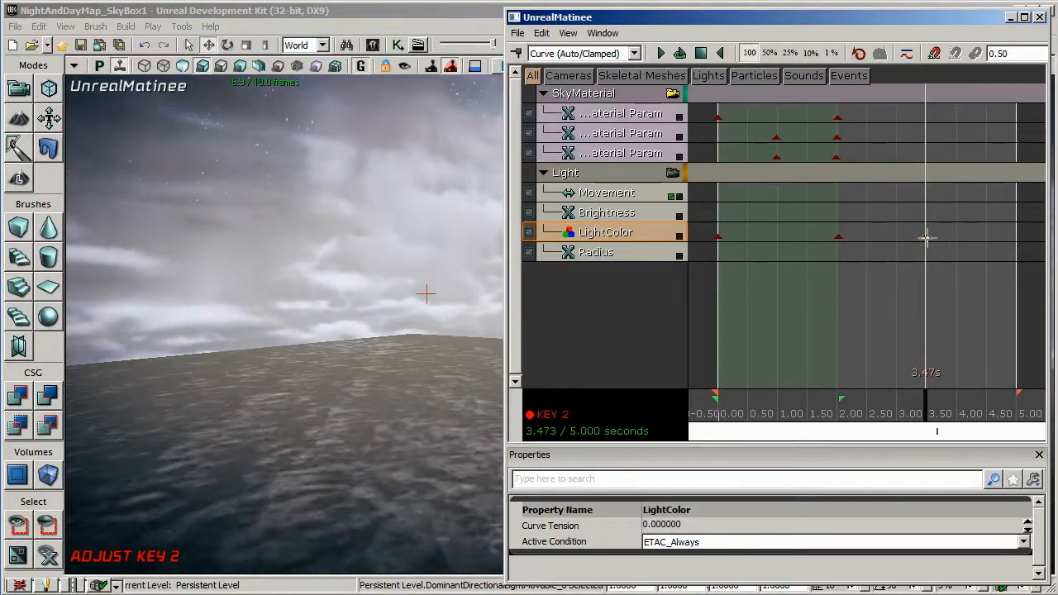
right_click(927, 238)
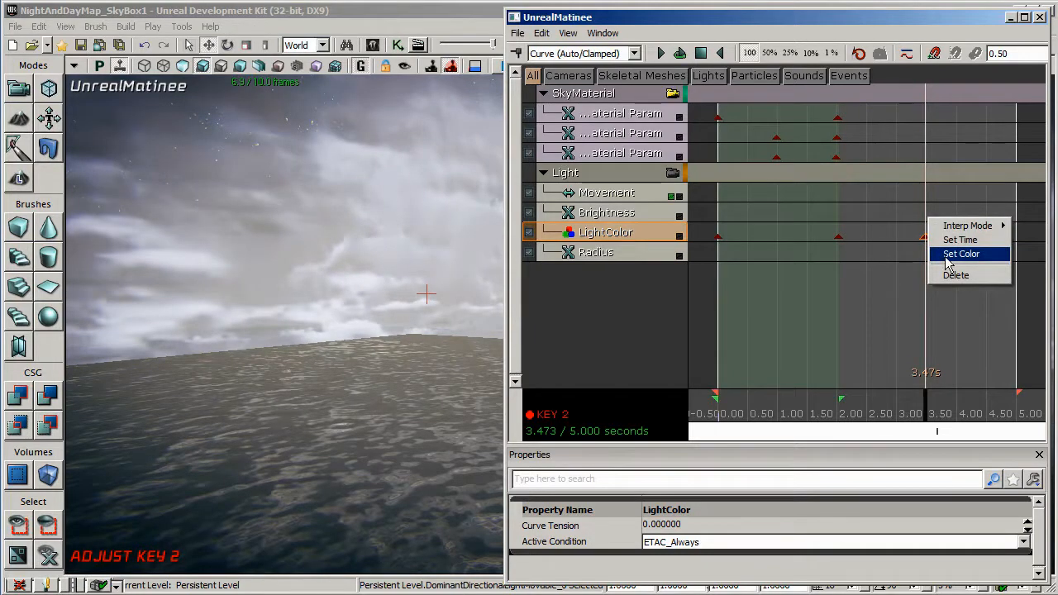
left_click(951, 256)
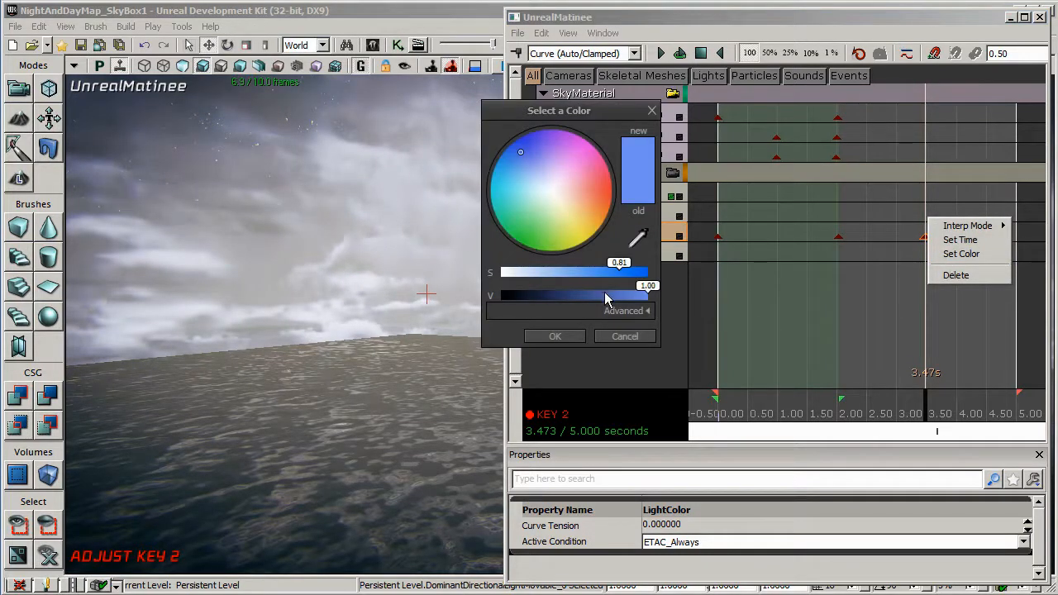
left_click(570, 295)
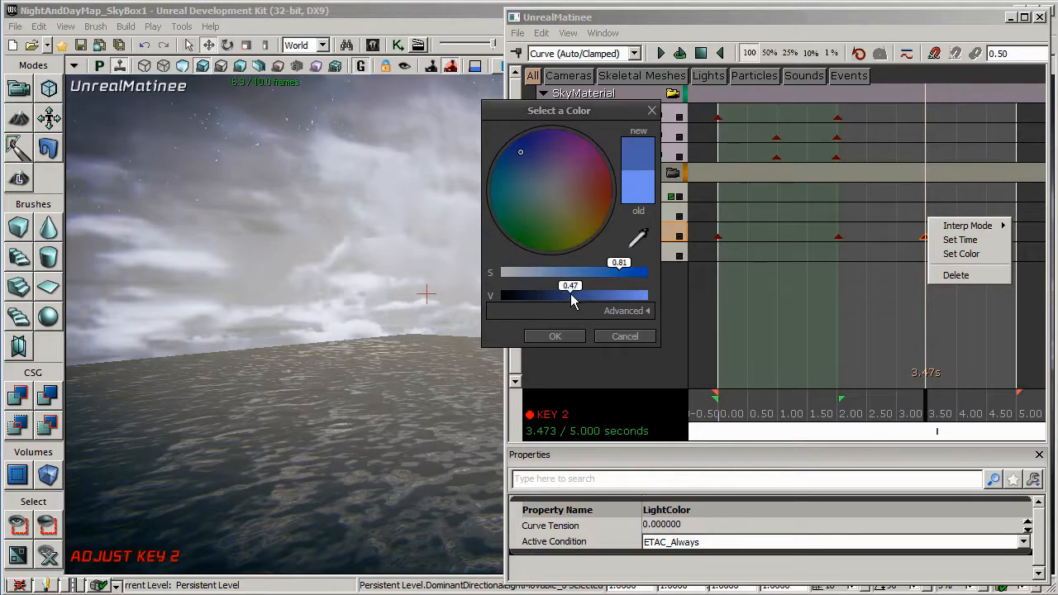
left_click(567, 336)
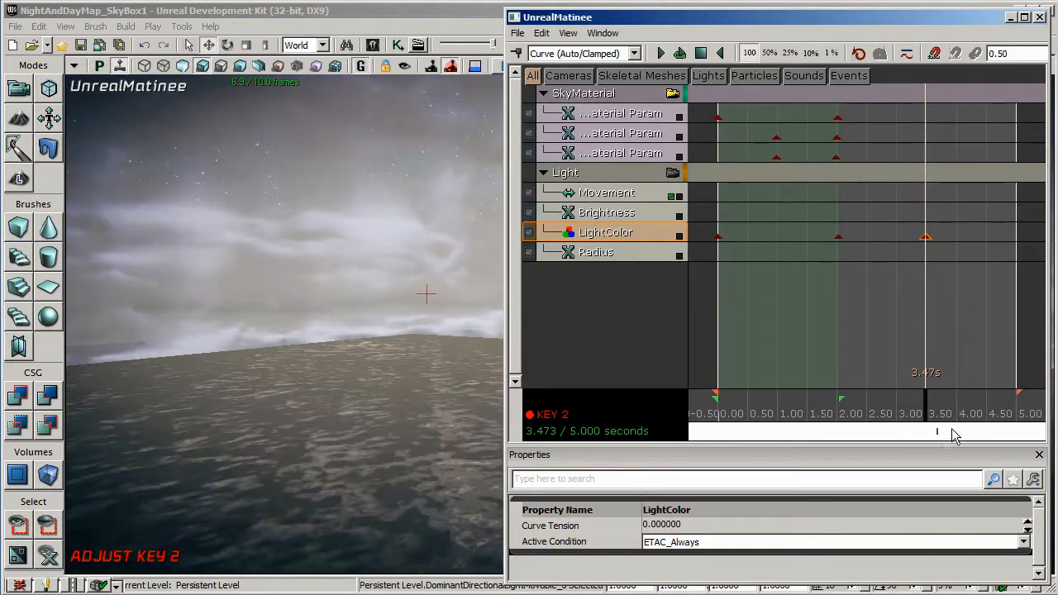
Add a key at 0 seconds to the Light group's Brightness track, keeping its value at 10.
left_click_drag(929, 406, 708, 398)
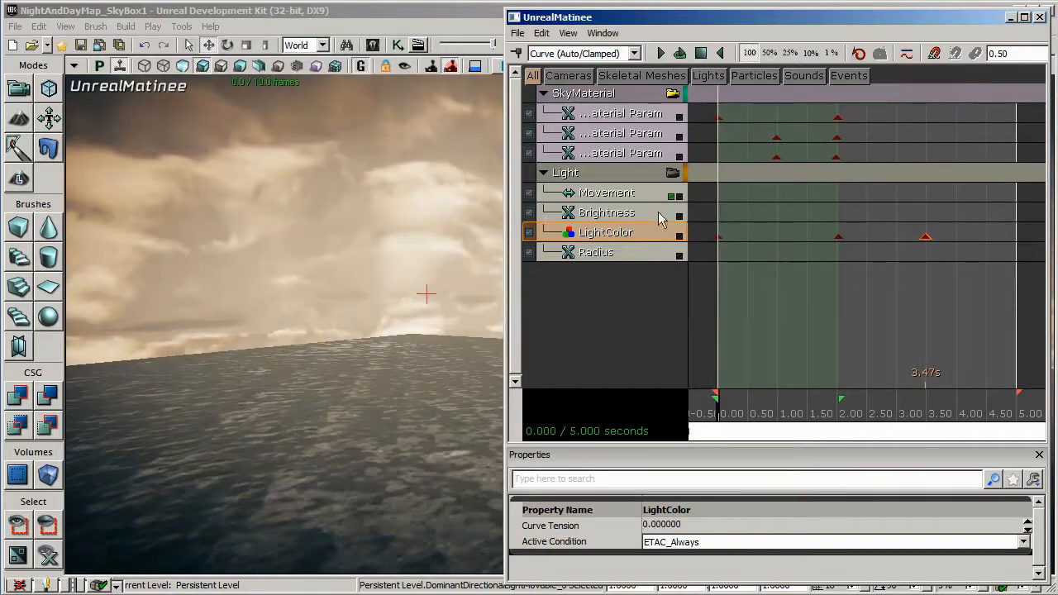
left_click(612, 215)
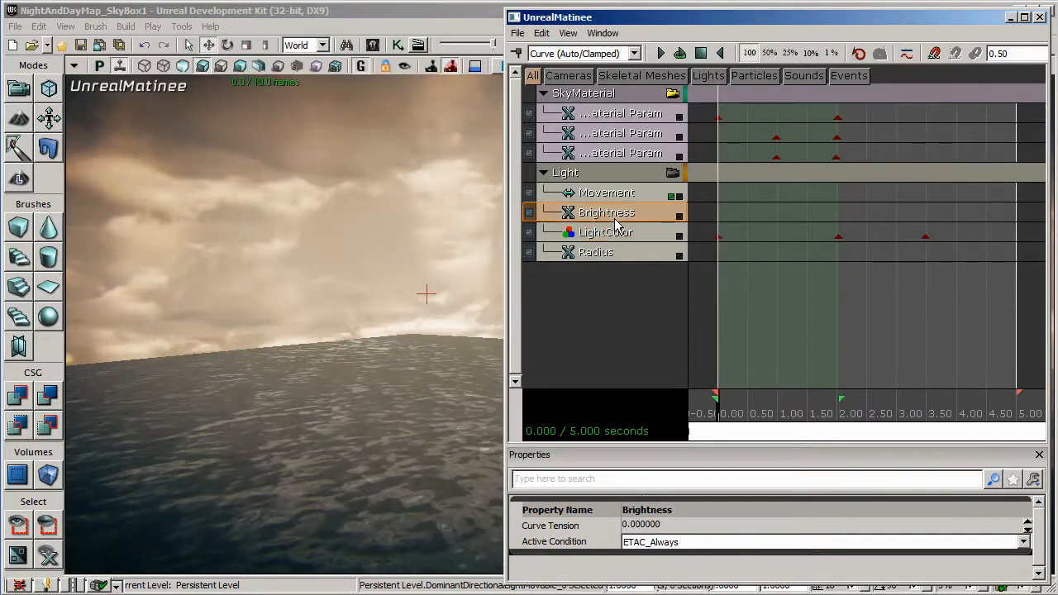
key("Return")
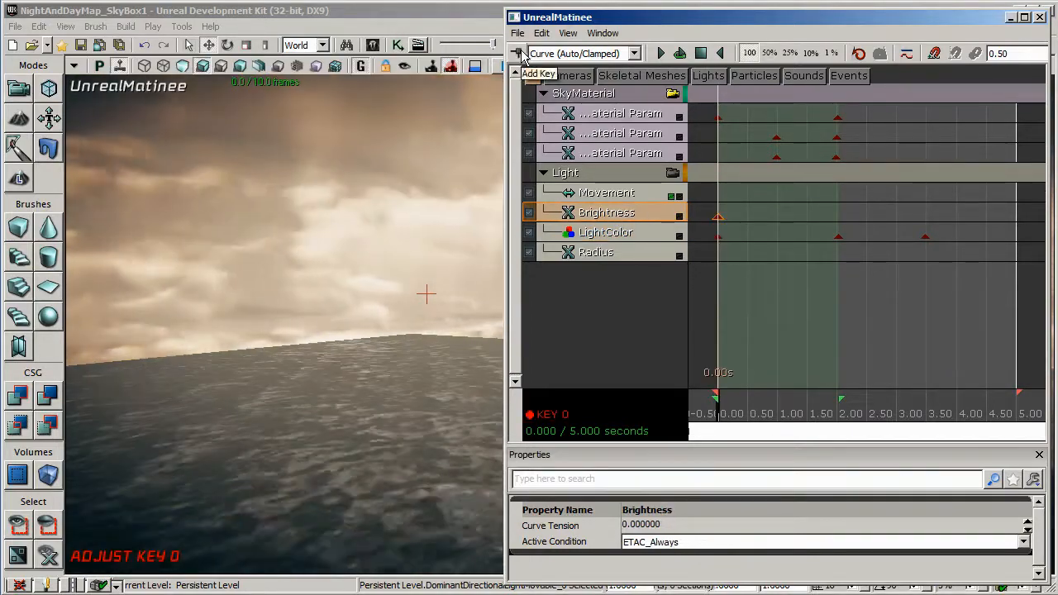
right_click(717, 216)
left_click(729, 235)
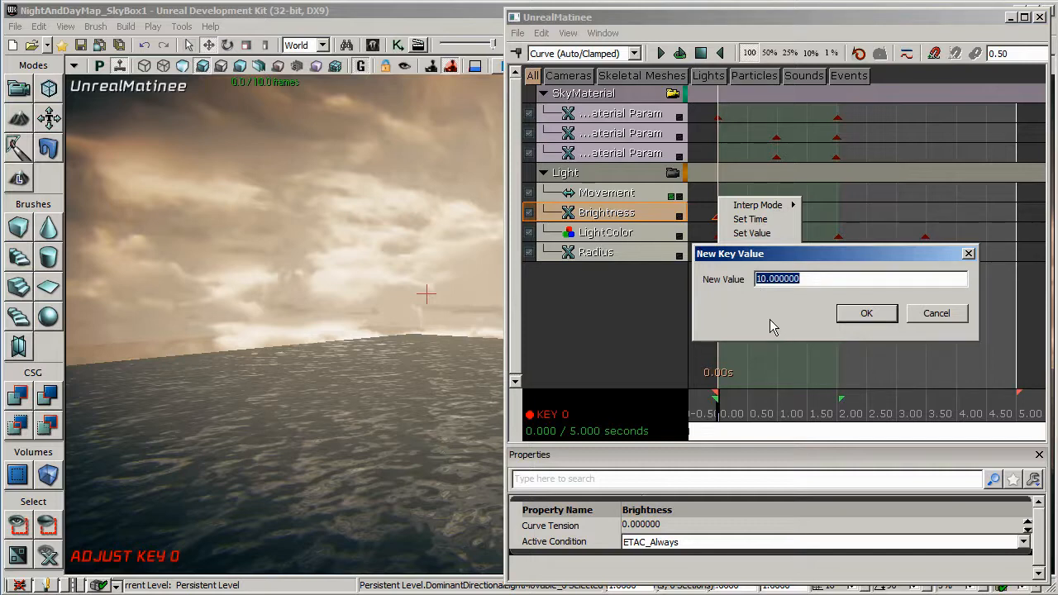
left_click(865, 314)
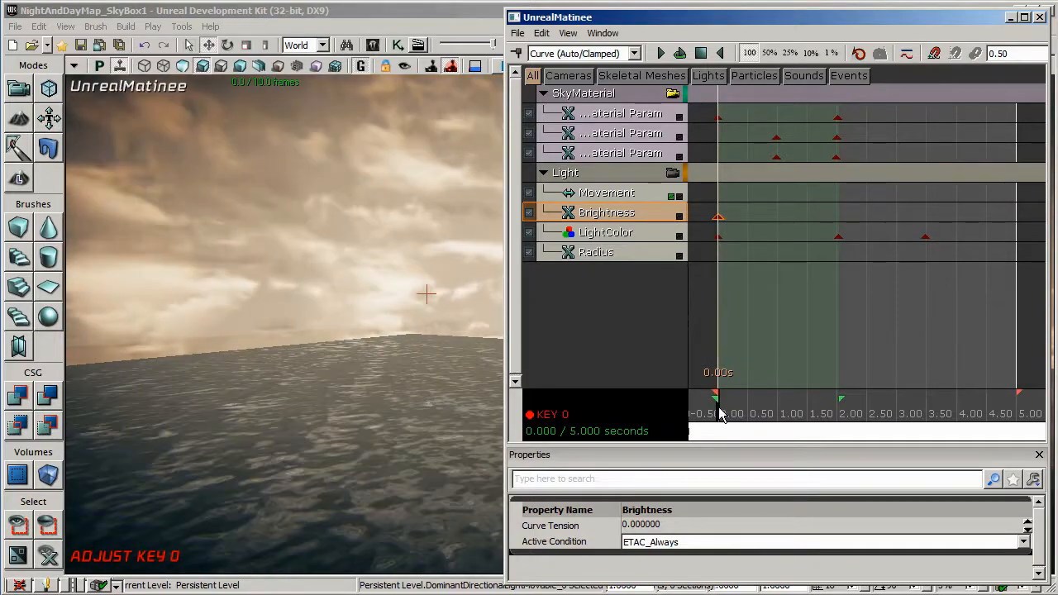
Add a Brightness key at about 3.47 seconds with a value of 1 and scrub past it.
left_click_drag(719, 414, 843, 419)
left_click_drag(837, 419, 926, 409)
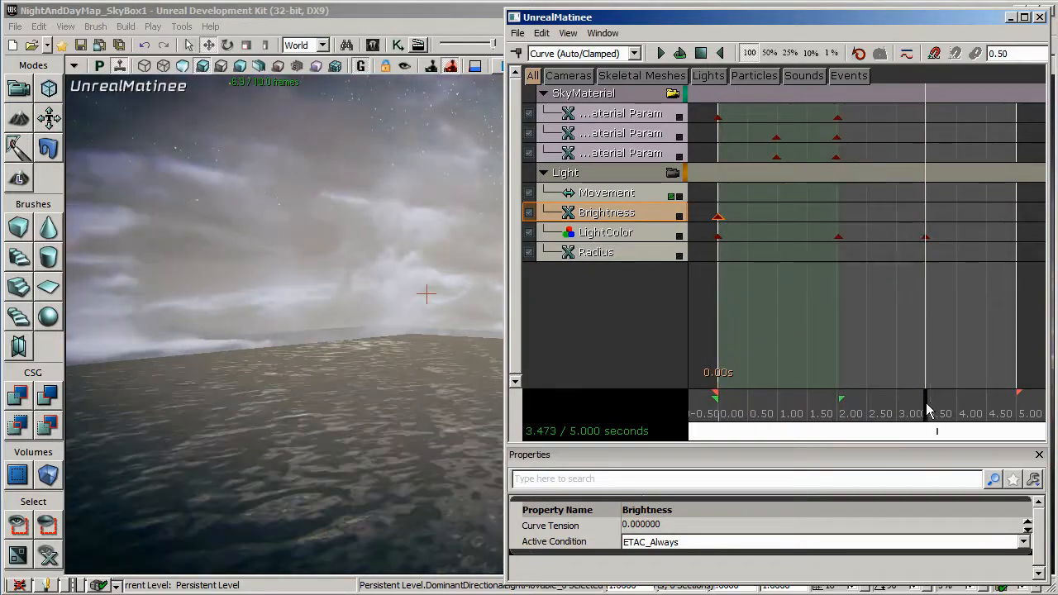
left_click(518, 53)
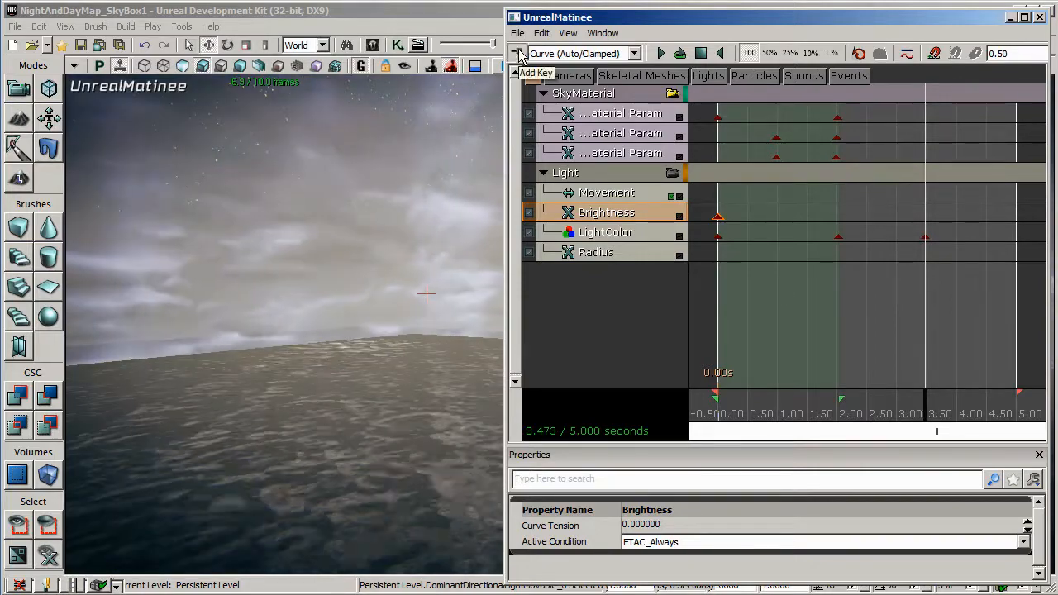
right_click(925, 217)
left_click(942, 234)
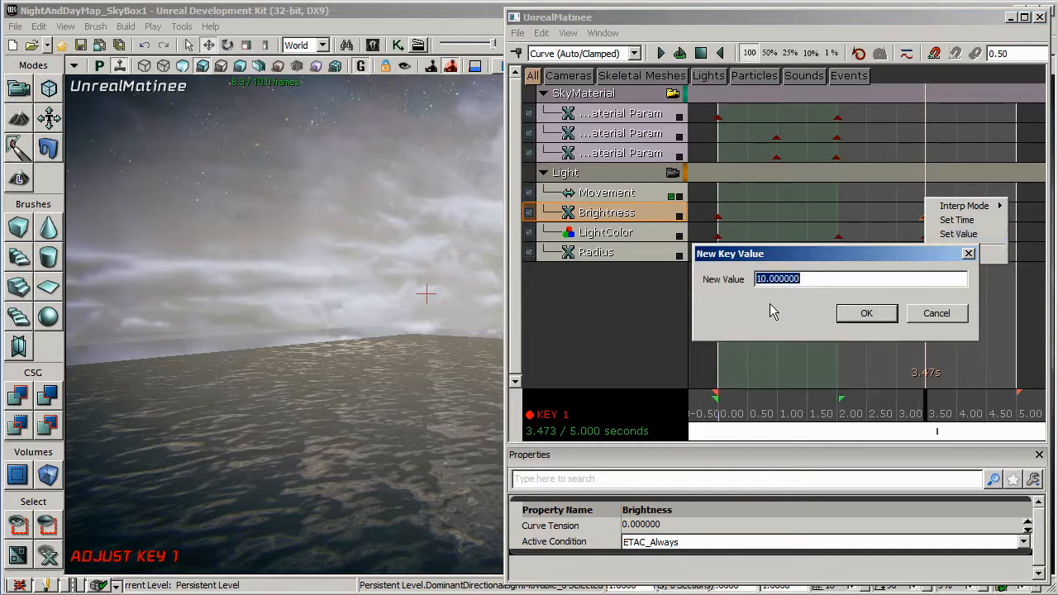
type("1")
key("Return")
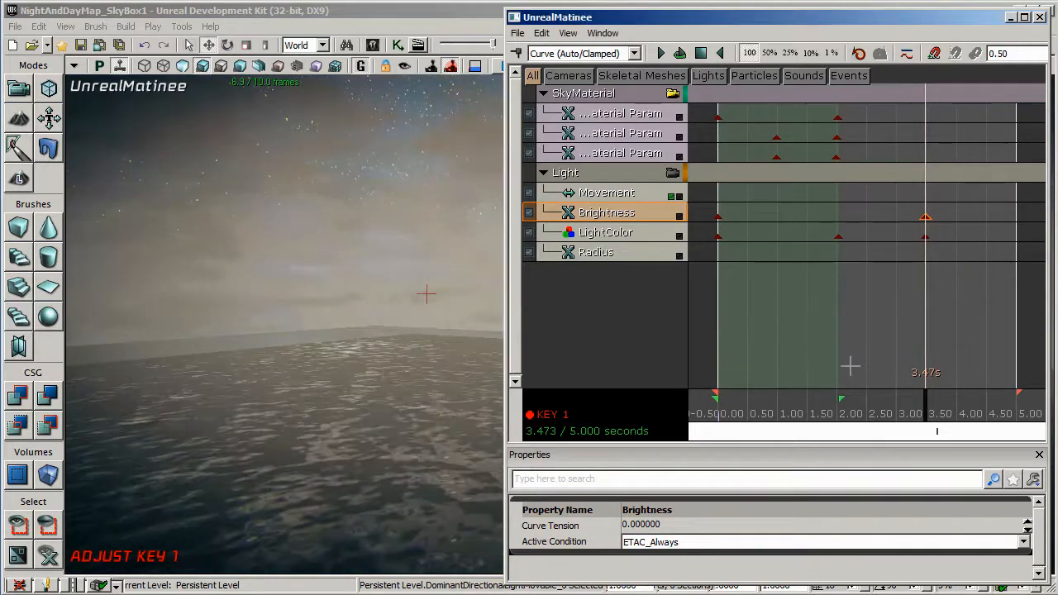
left_click_drag(926, 405, 985, 427)
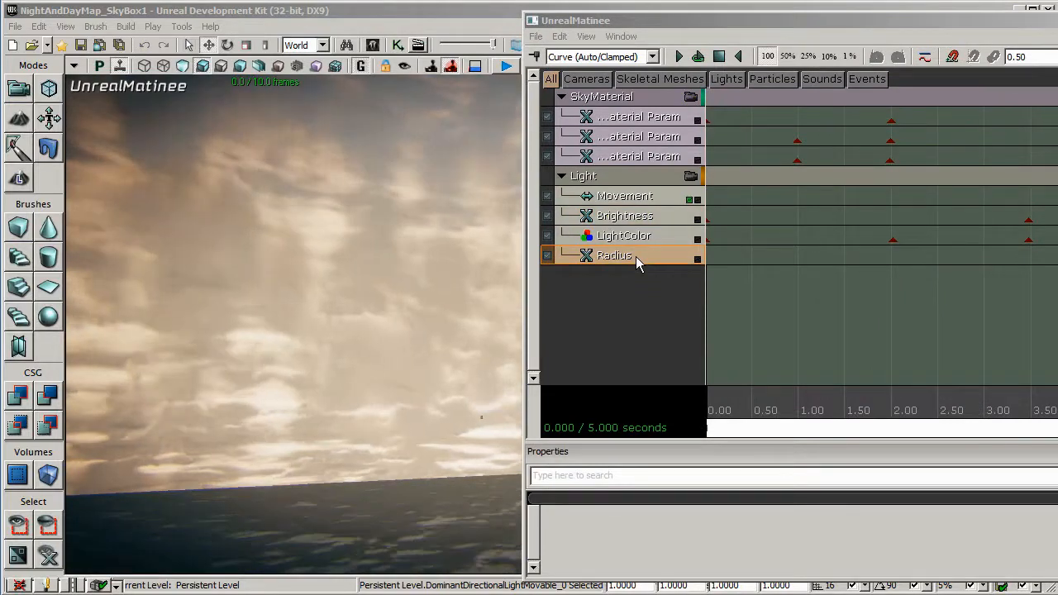
Delete the Radius track from the Light group.
left_click(636, 256)
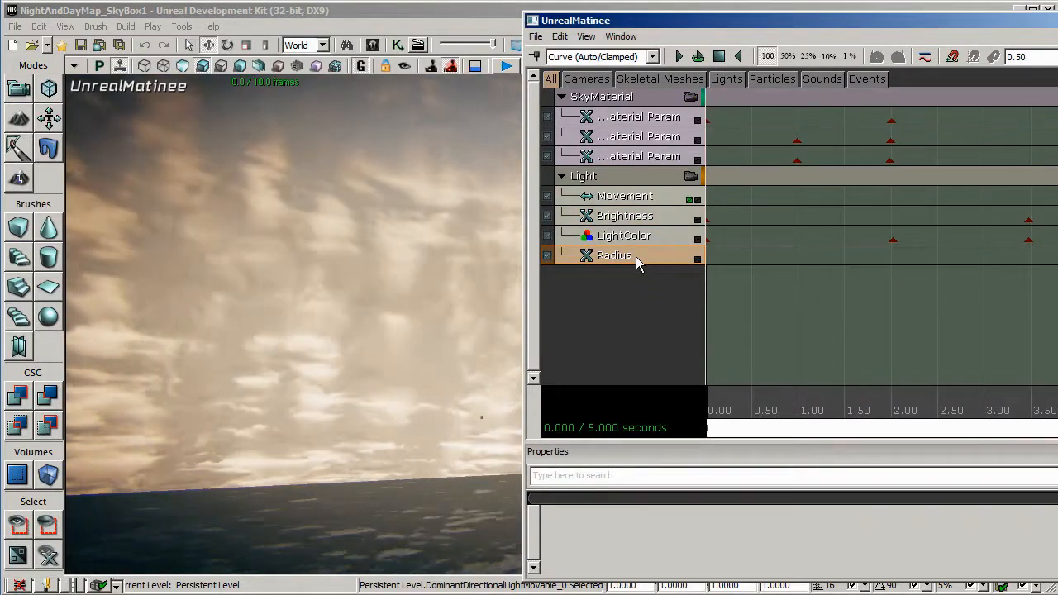
right_click(636, 256)
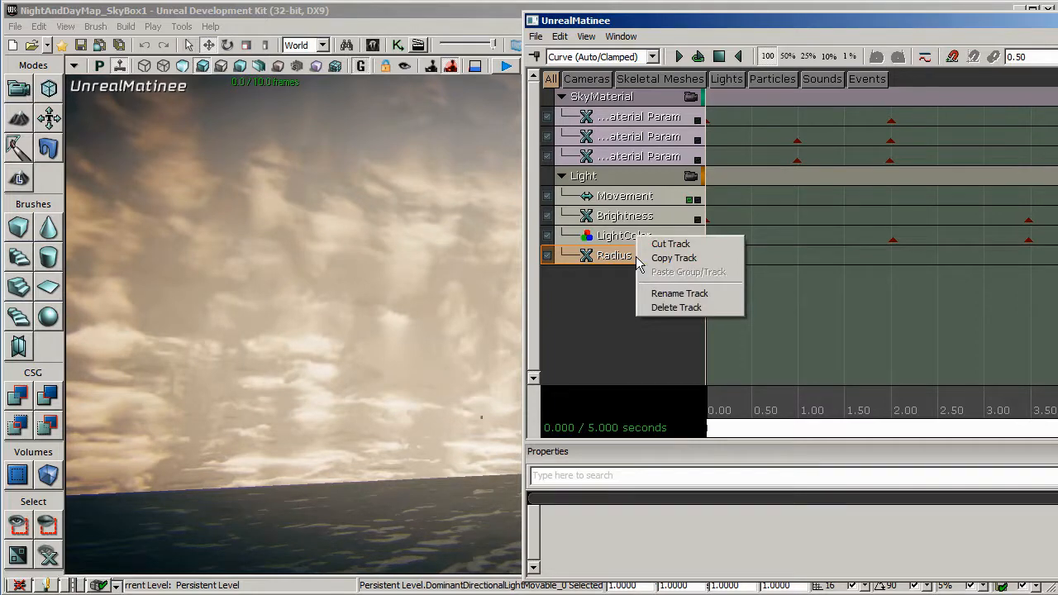
left_click(642, 307)
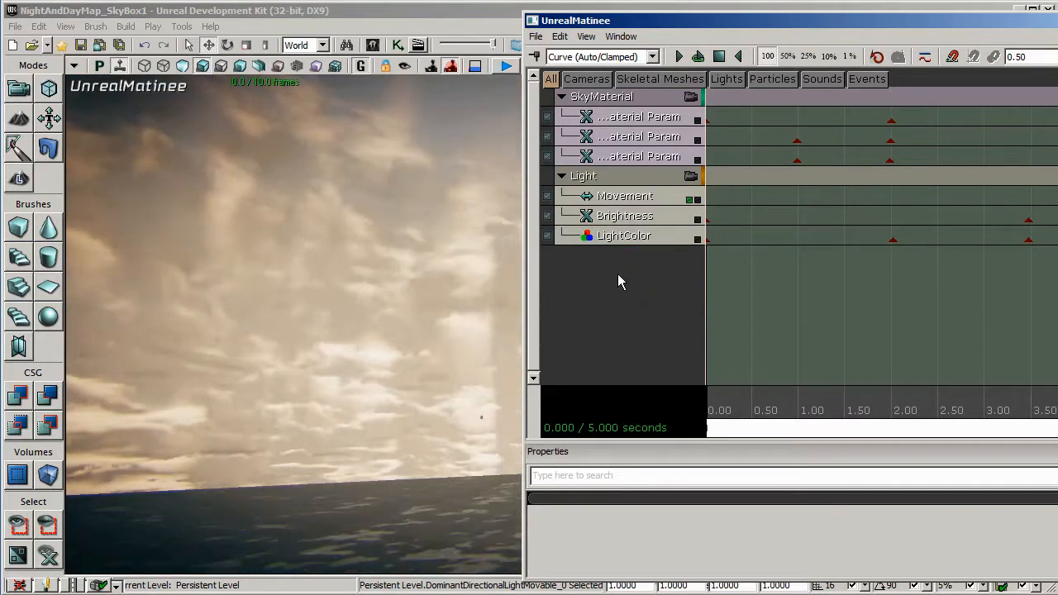
Add Movement keys at 0 and about 2.00 seconds, moving the directional light to a new position for the second key.
left_click(631, 200)
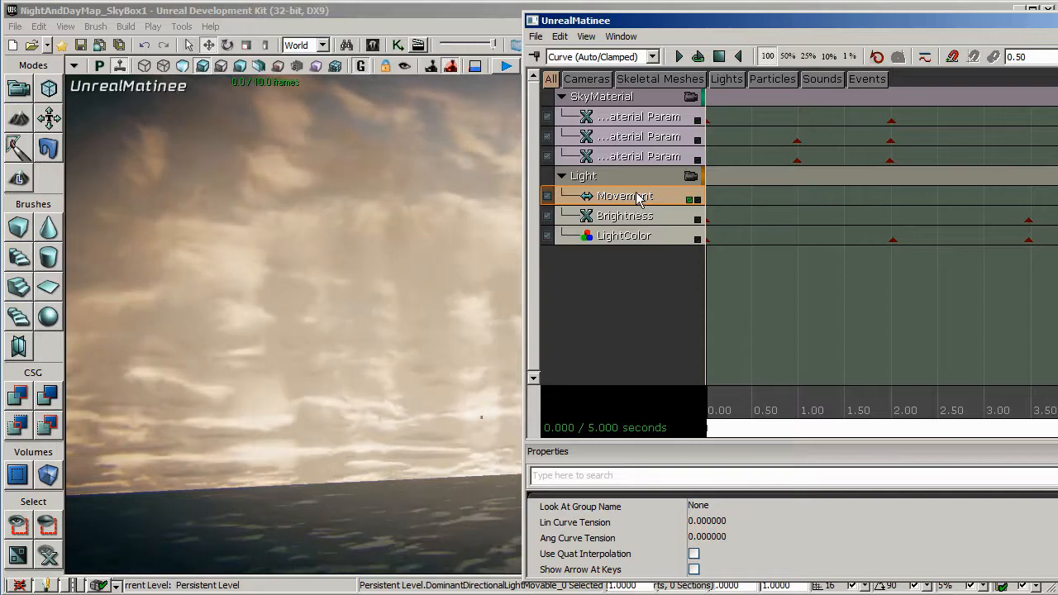
left_click(536, 57)
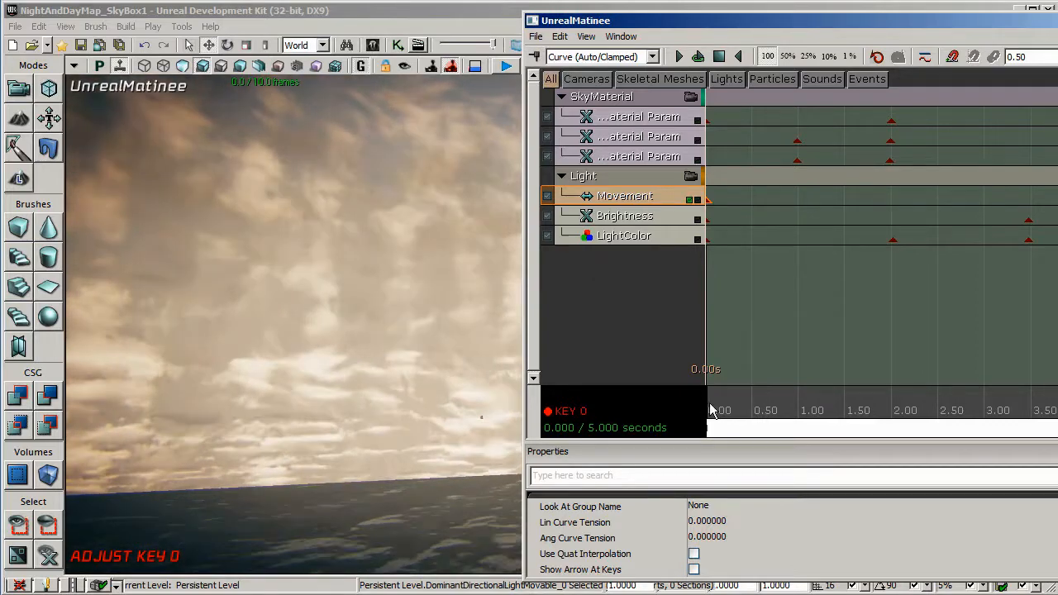
left_click_drag(707, 399, 904, 410)
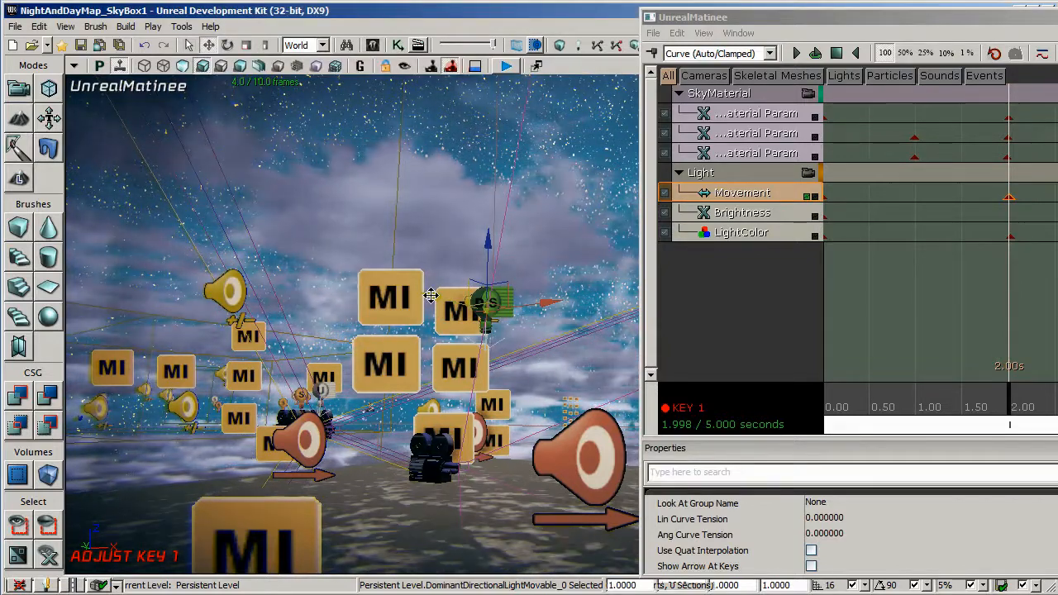
left_click_drag(431, 295, 0, 180)
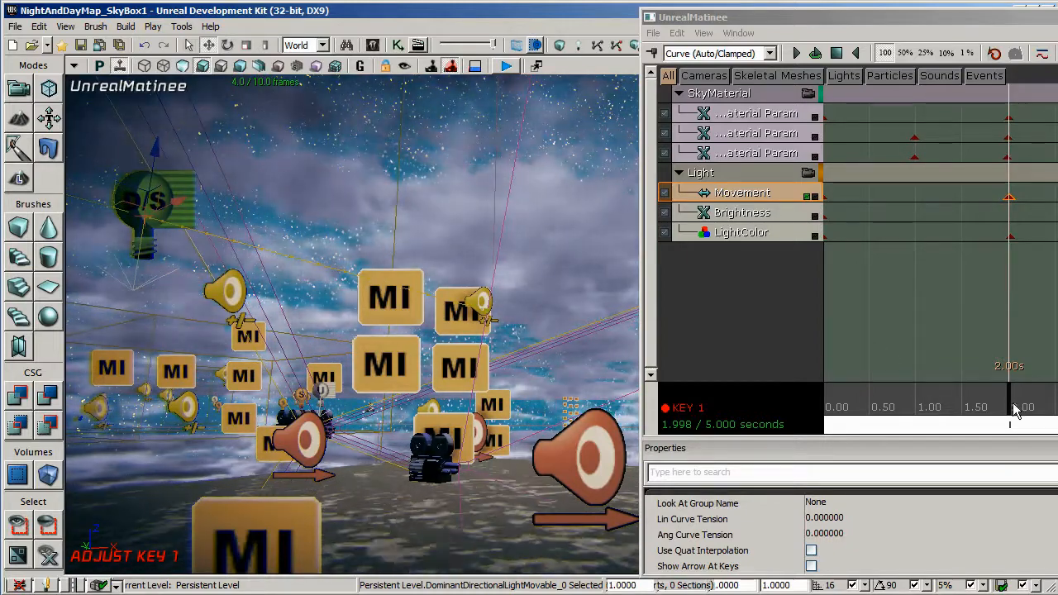
mouse_move(1008, 405)
left_mouse_down()
mouse_move(828, 409)
mouse_move(1012, 420)
mouse_move(937, 381)
mouse_move(821, 378)
mouse_move(1004, 365)
mouse_move(931, 352)
left_mouse_up()
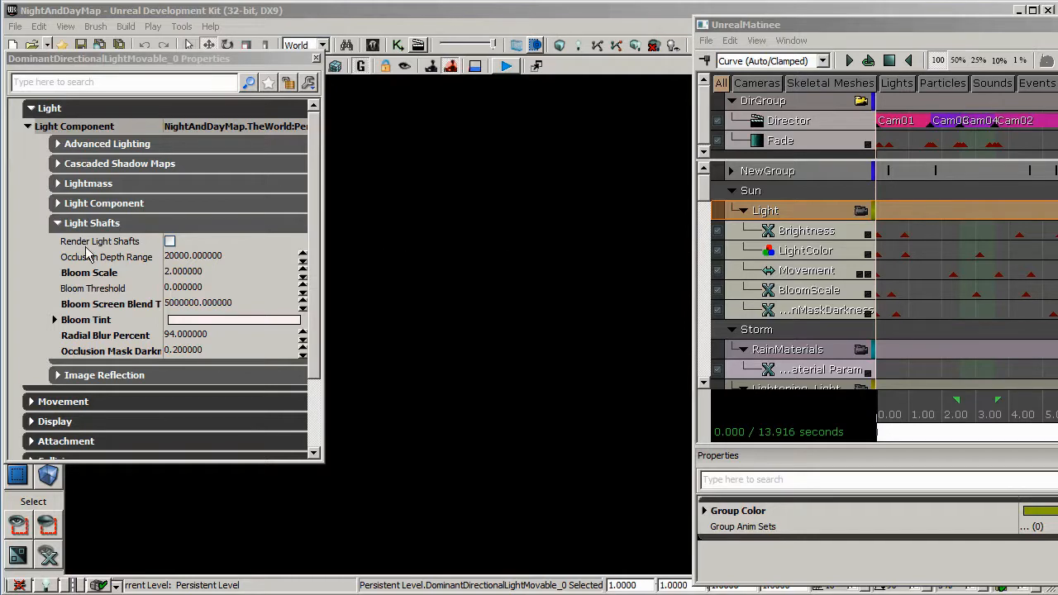
Scrub the NightAndDayMap Matinee to about 0.67 seconds and enable Render Light Shafts on the dominant directional light.
left_click(58, 226)
left_click(58, 226)
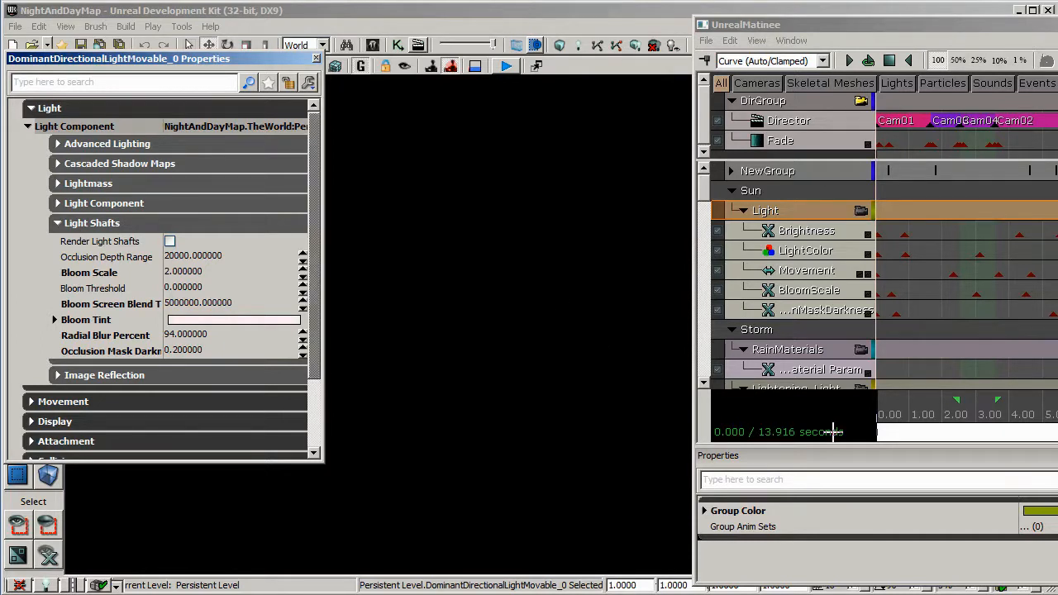
left_click(880, 416)
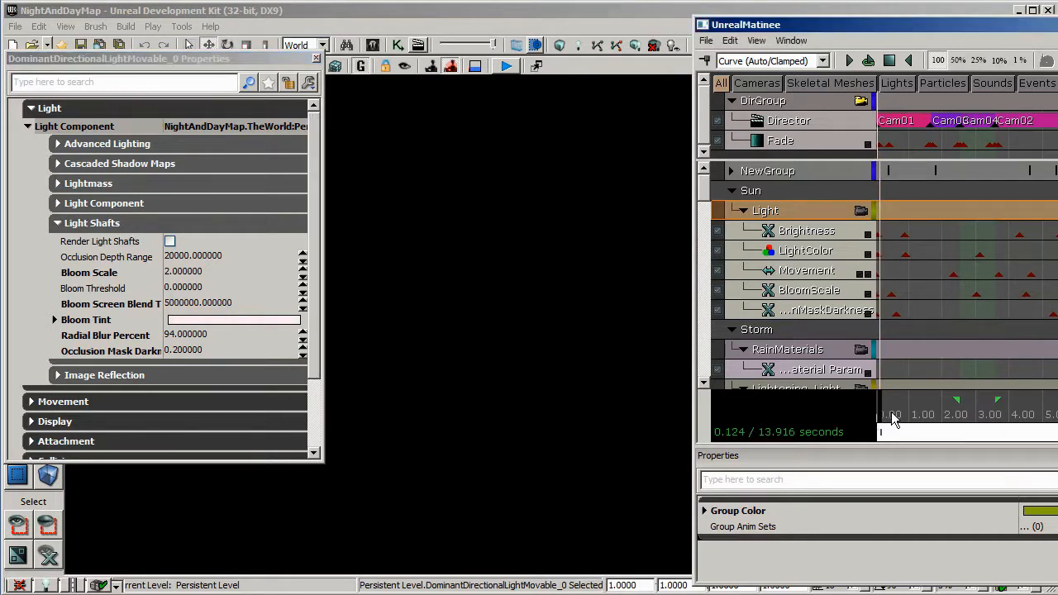
mouse_move(891, 412)
left_mouse_down()
mouse_move(929, 419)
mouse_move(913, 405)
mouse_move(900, 411)
left_mouse_up()
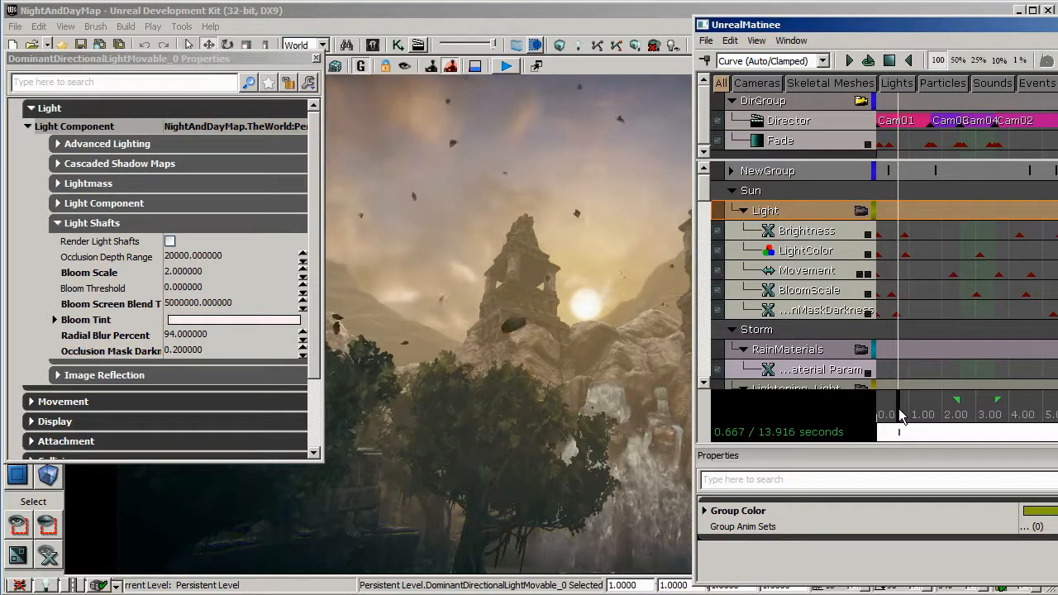
left_click(169, 242)
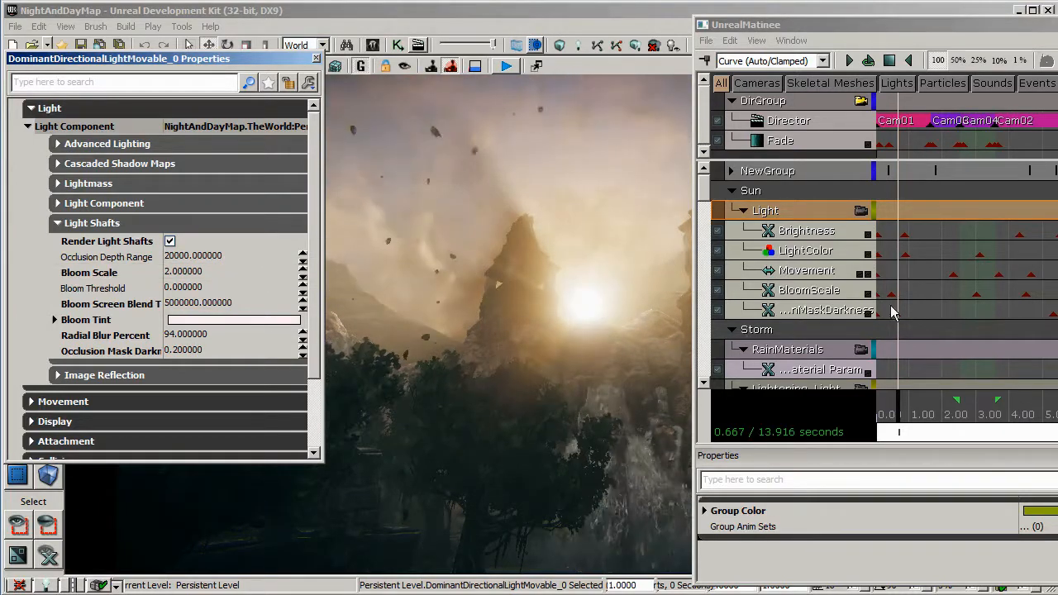
Try a stronger red Bloom Tint on the light shafts with the timeline moved back to about 0.57 seconds.
left_click_drag(899, 416, 893, 416)
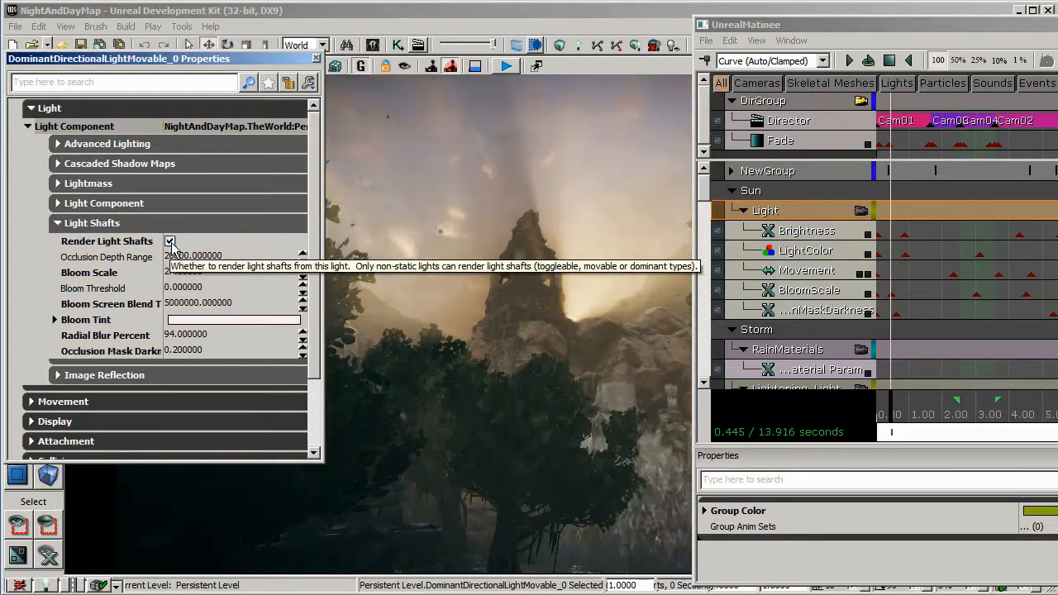
left_click(234, 320)
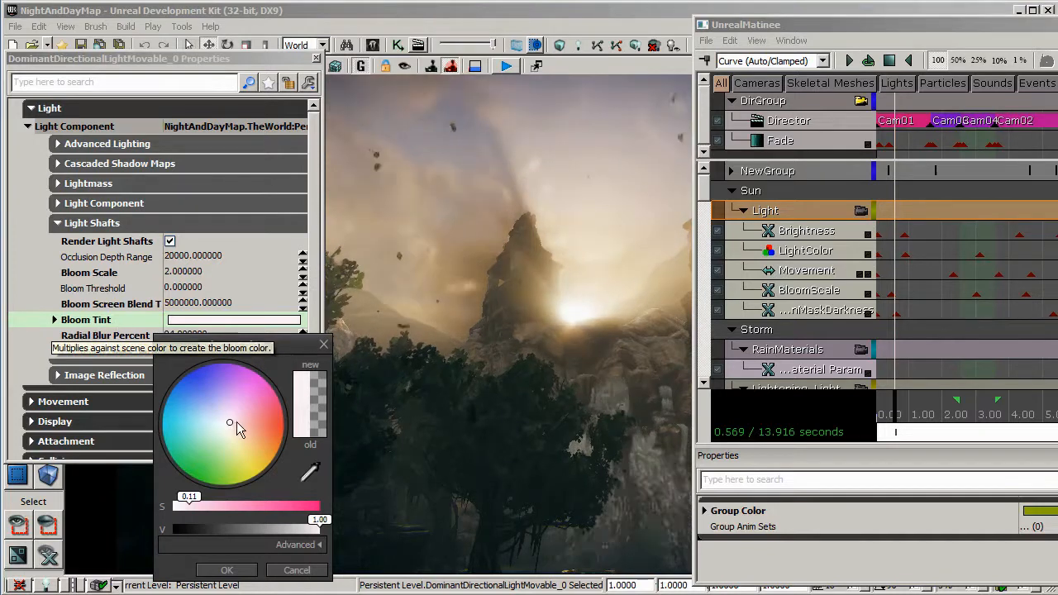
left_click_drag(226, 422, 280, 412)
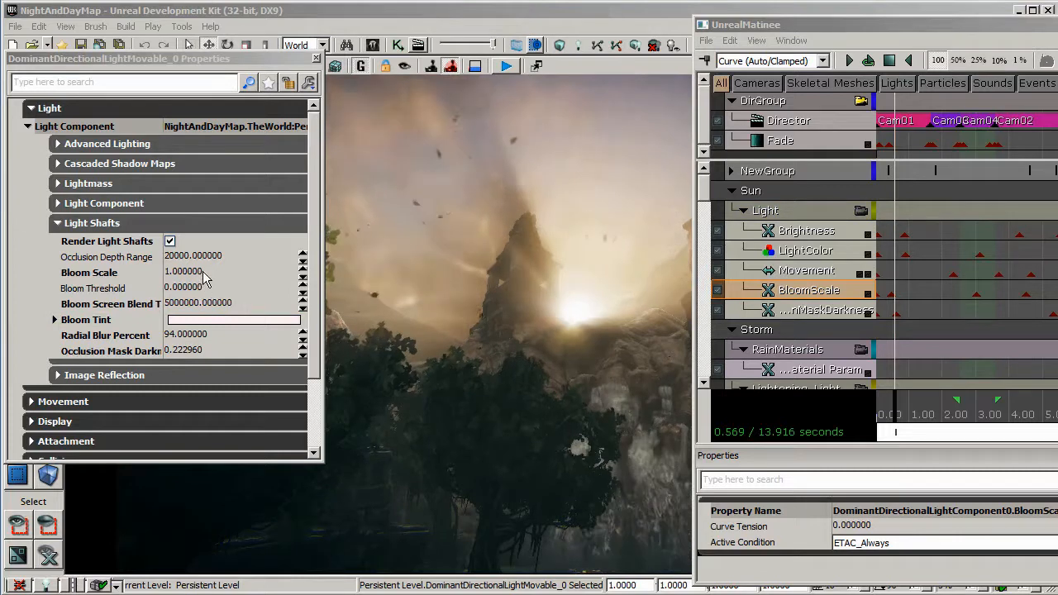
Try a Bloom Scale of 5 on the light shafts and set it back to 1.
left_click(209, 278)
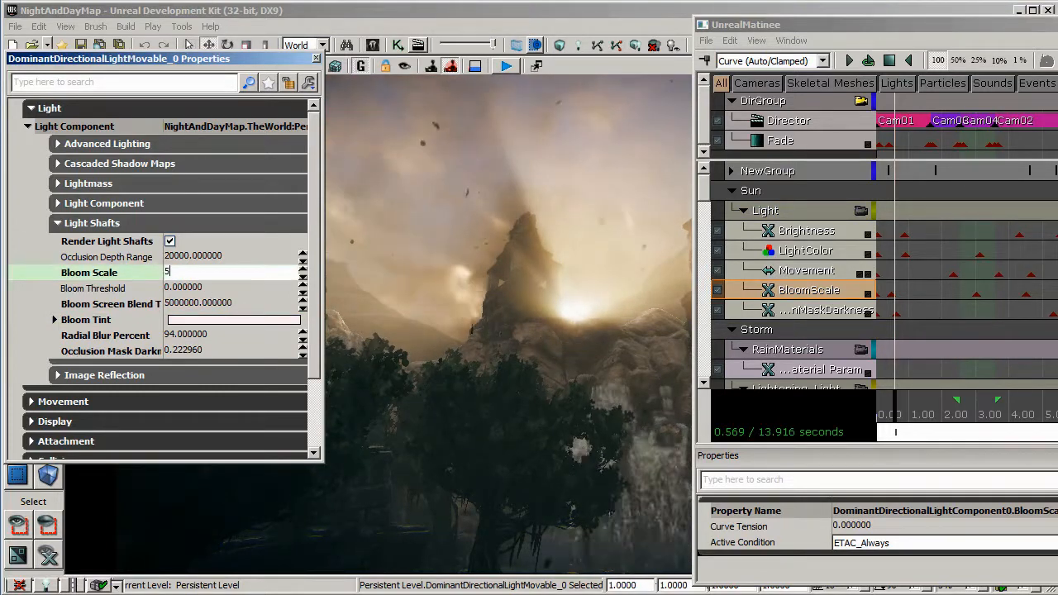
key("Return")
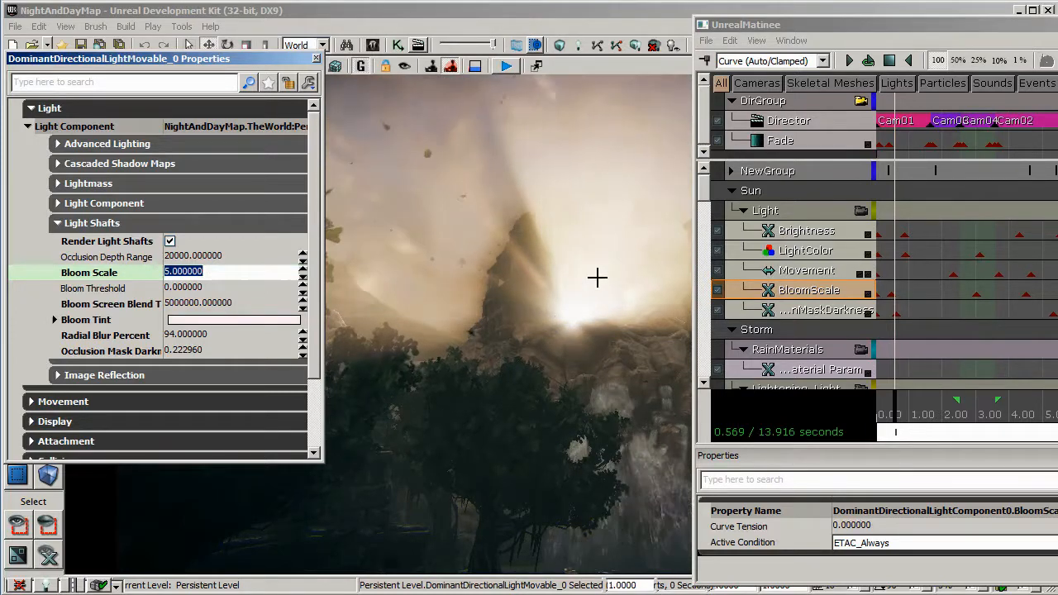
left_click(213, 278)
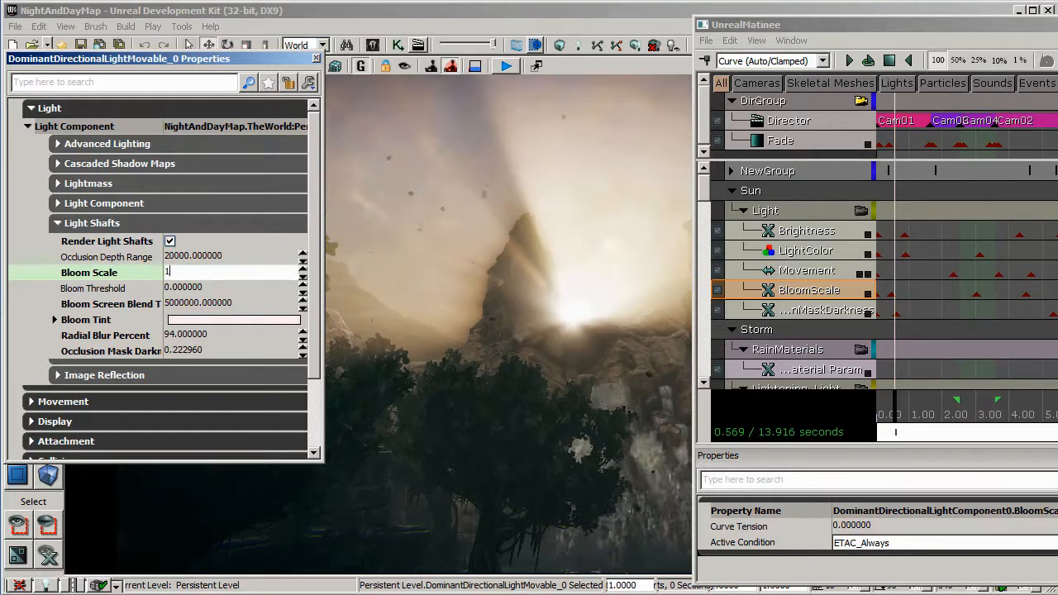
key("Return")
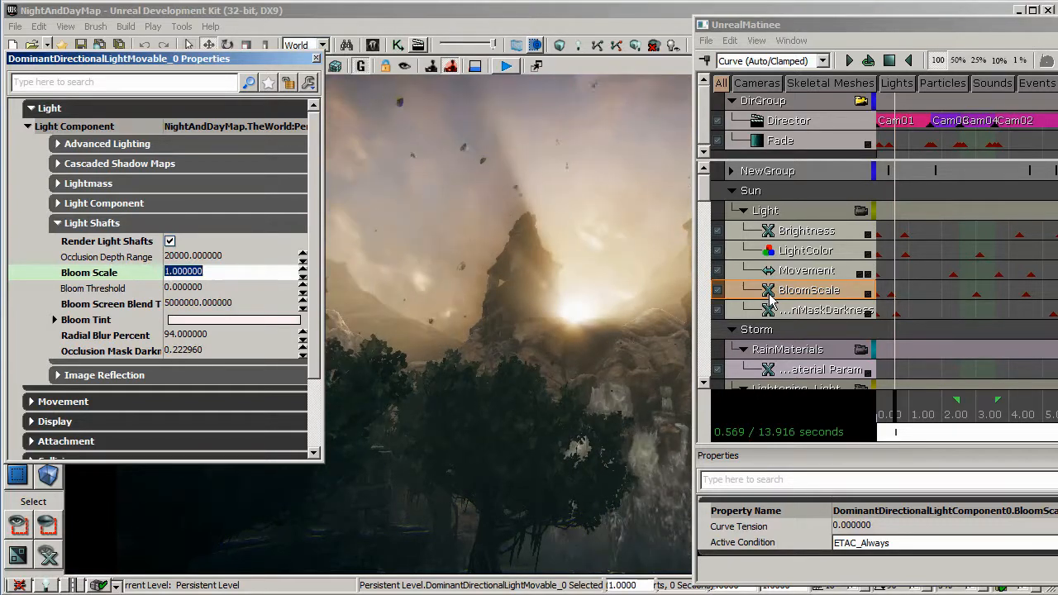
Check the BloomScale track's key values at about 3.02 and 9.39 seconds without changing them.
left_click(802, 296)
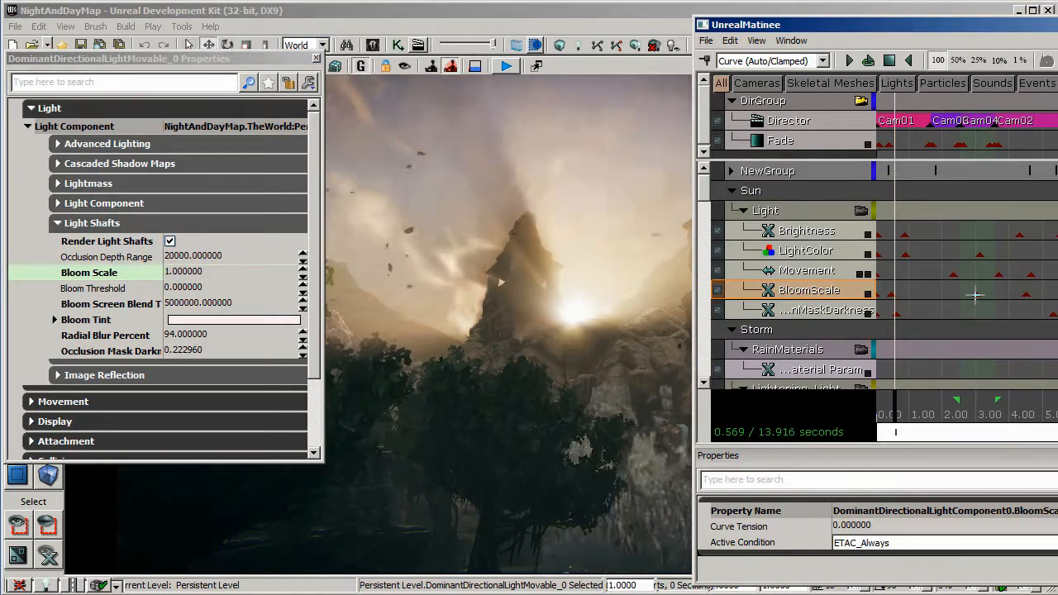
left_click(975, 295)
right_click(976, 296)
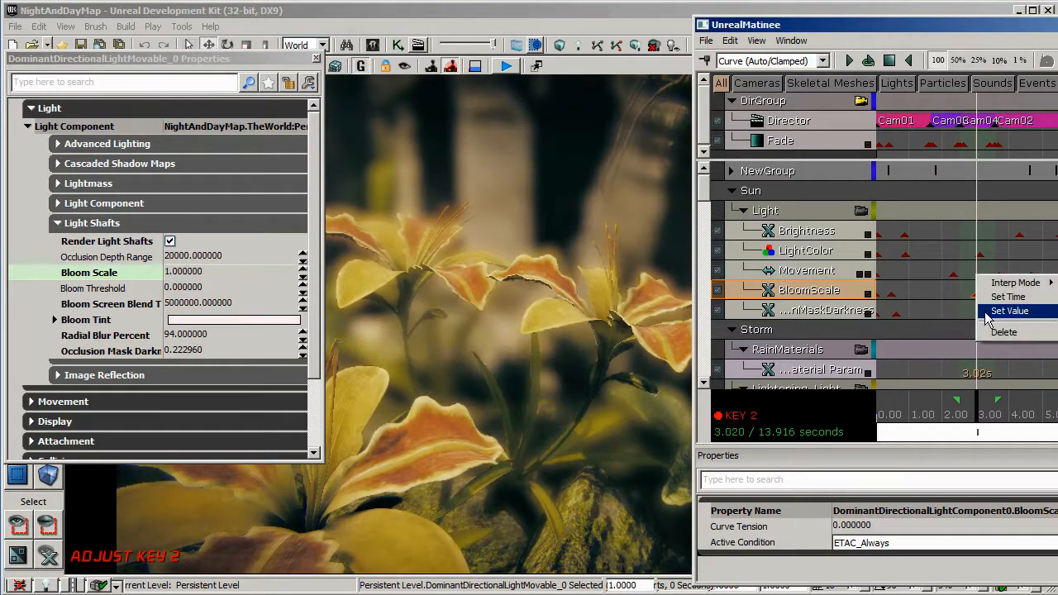
left_click(1008, 312)
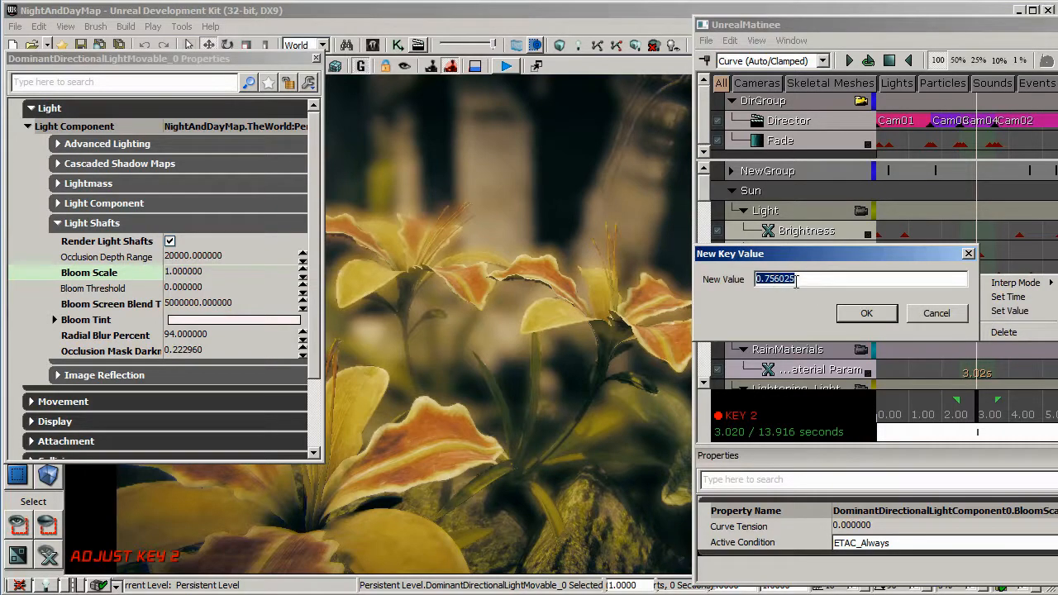
left_click(937, 315)
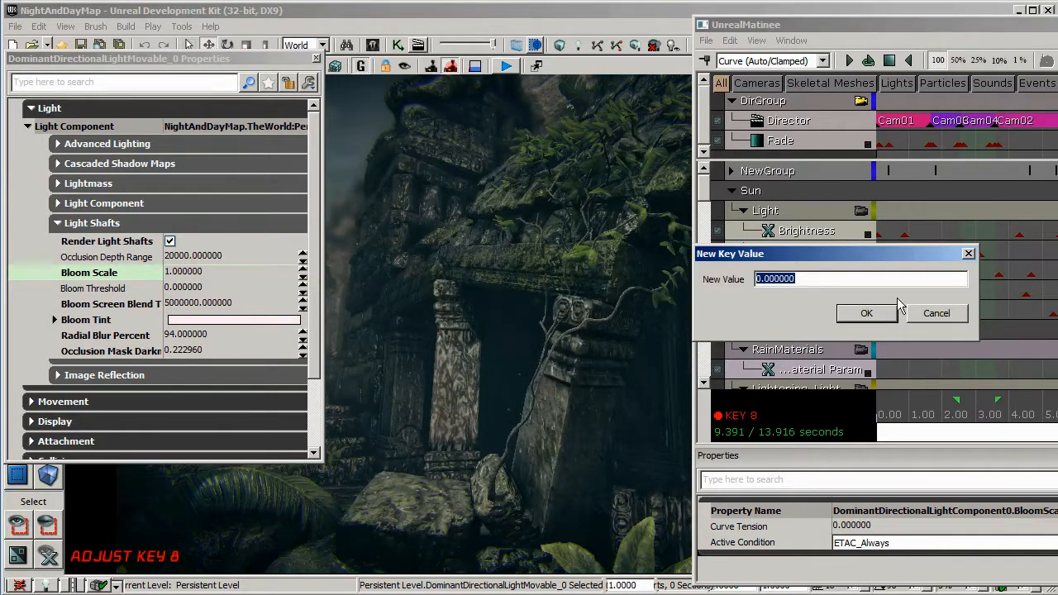
left_click(928, 315)
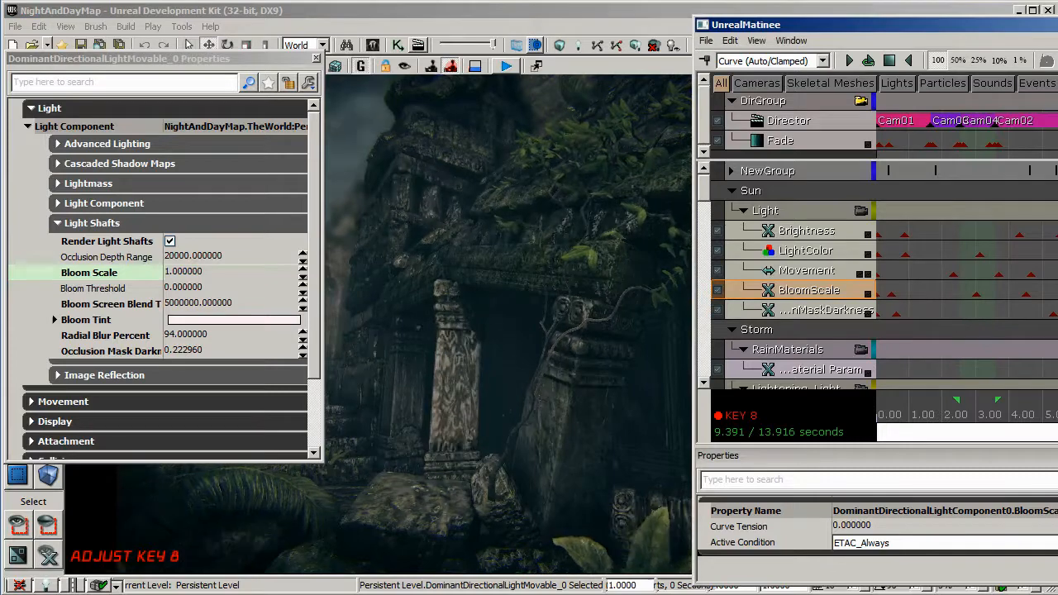
Try an Occlusion Mask Darkness of 1 on the light shafts at about 0.59 seconds and set it back to 0.2.
left_click_drag(1057, 409, 897, 405)
left_click(819, 310)
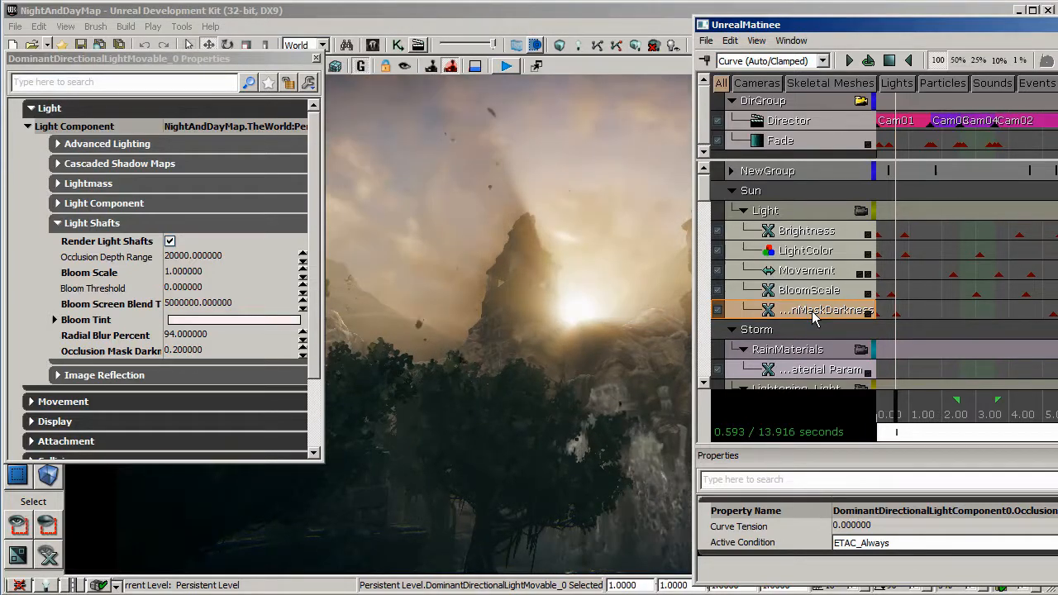
left_click(207, 357)
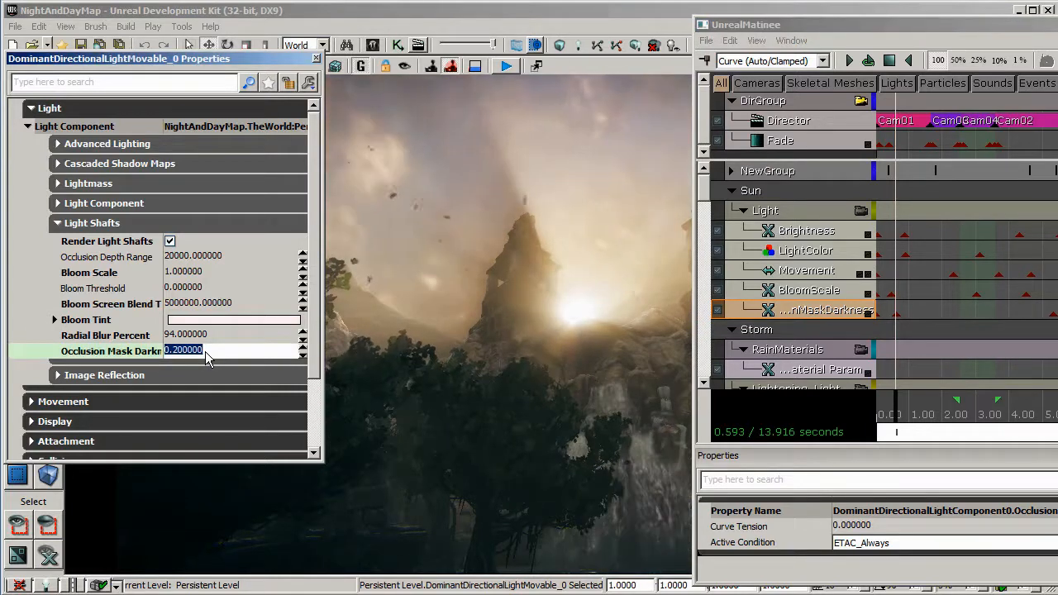
left_click(206, 352)
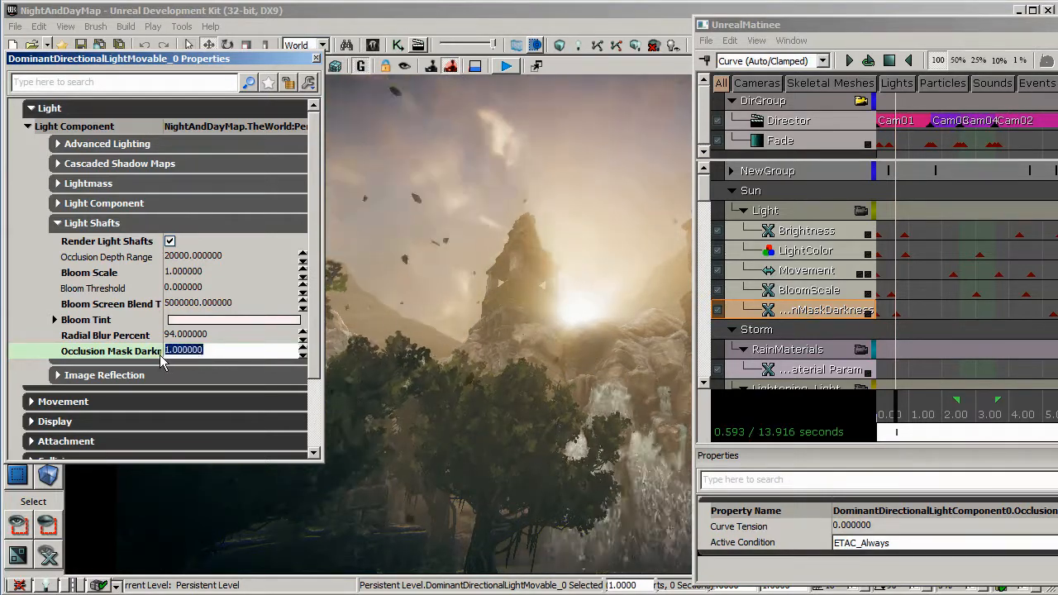
type("0")
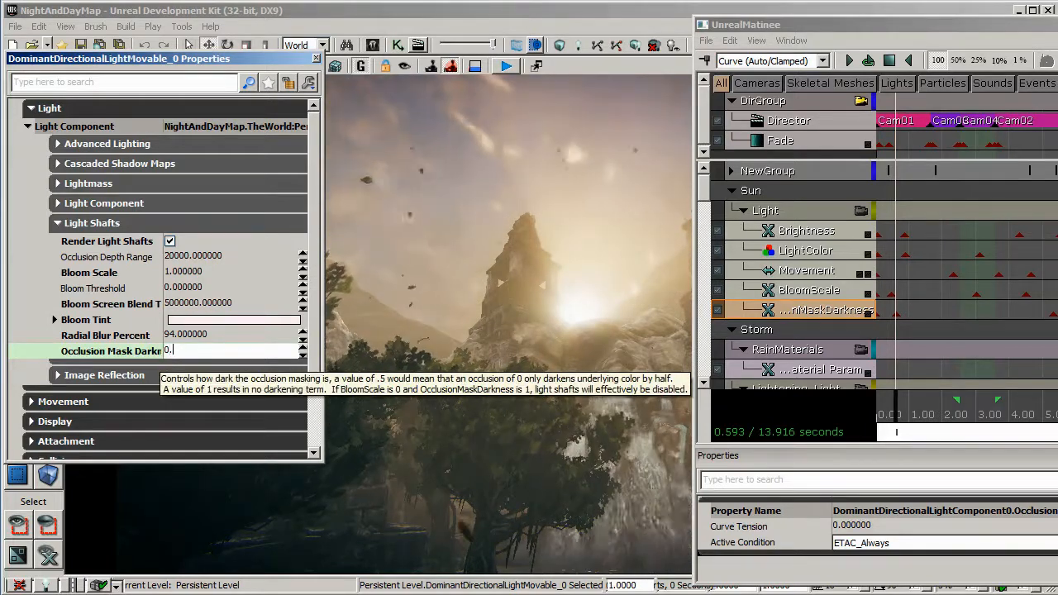
type(".2")
key("Return")
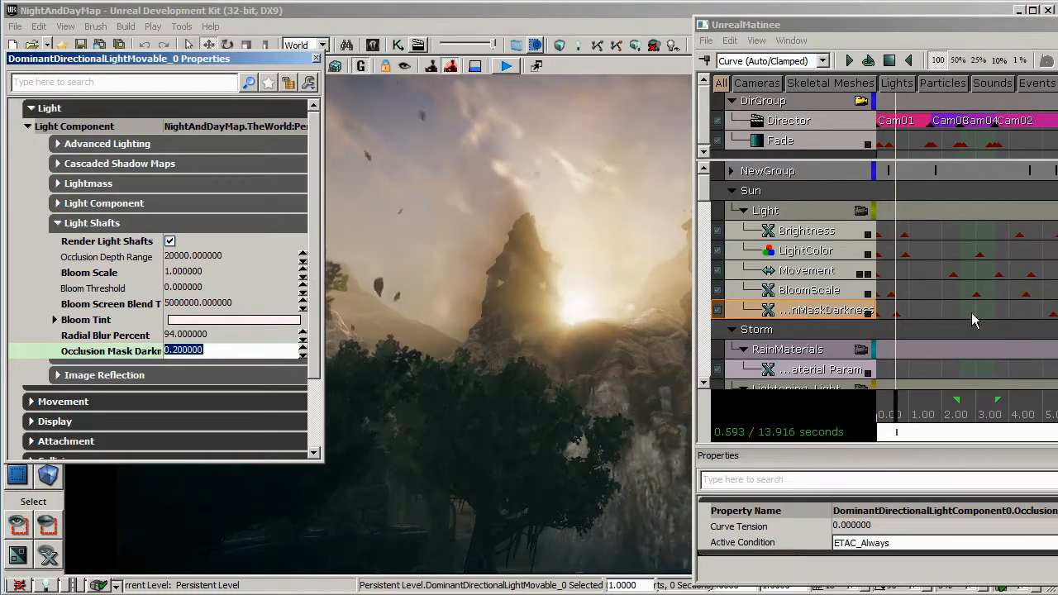
Check the Occlusion Mask Darkness track's key values at about 5.33 and 6.84 seconds without changing them.
left_click(1052, 314)
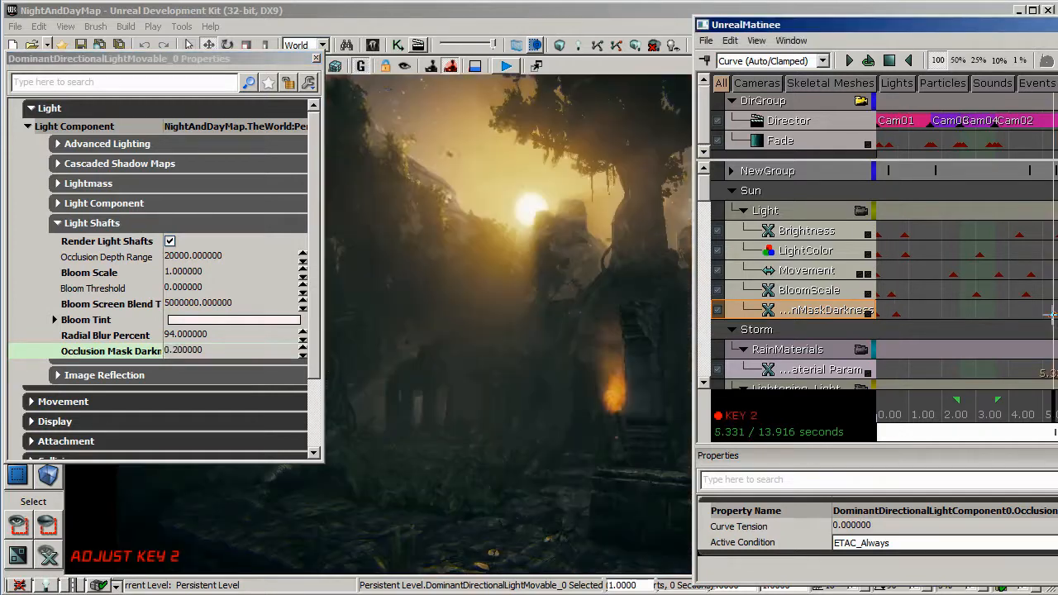
left_click(1057, 332)
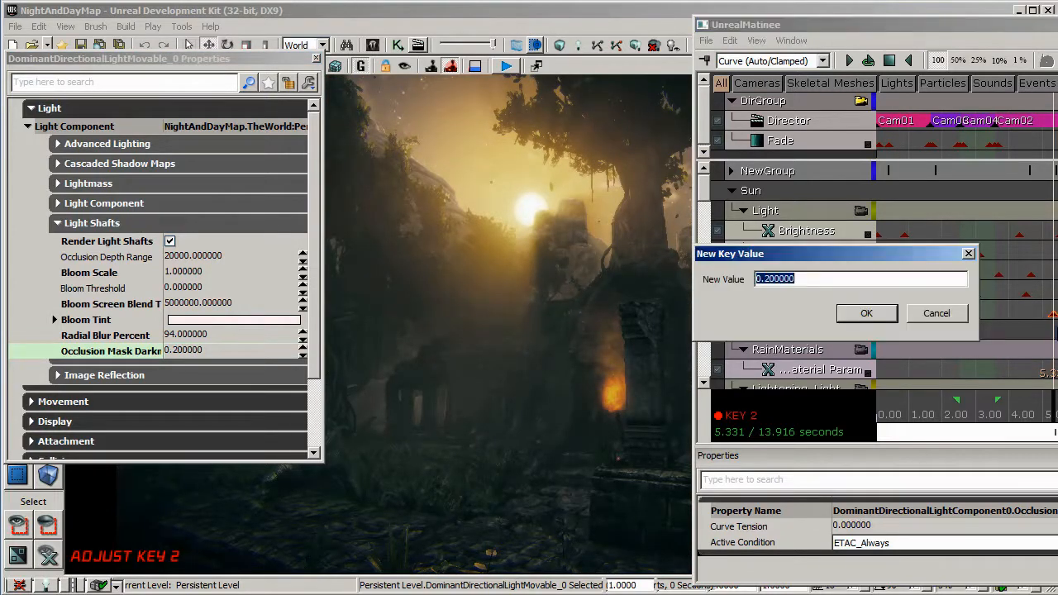
left_click(916, 313)
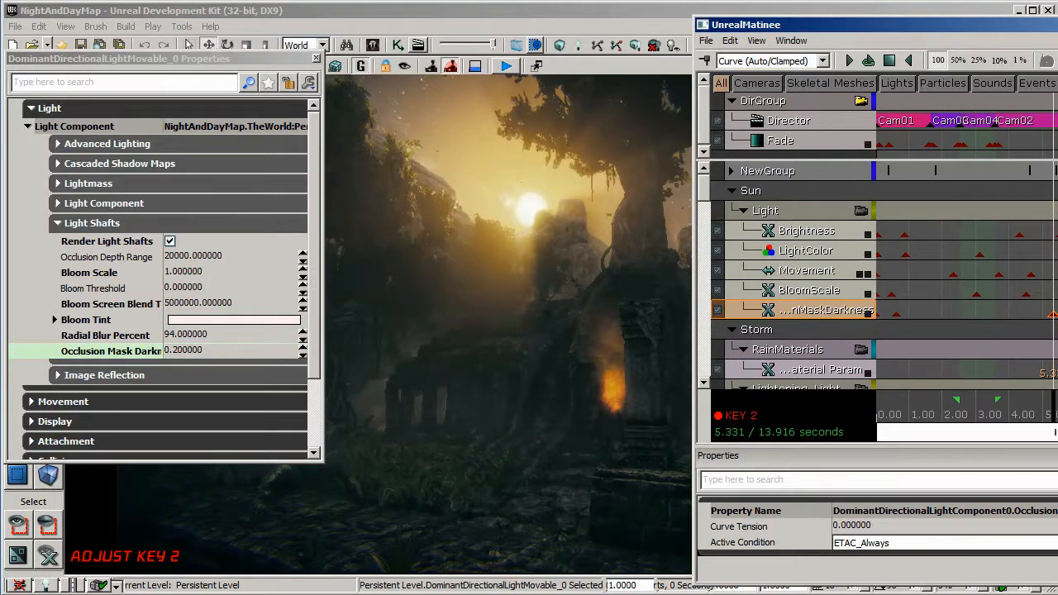
left_click(1057, 314)
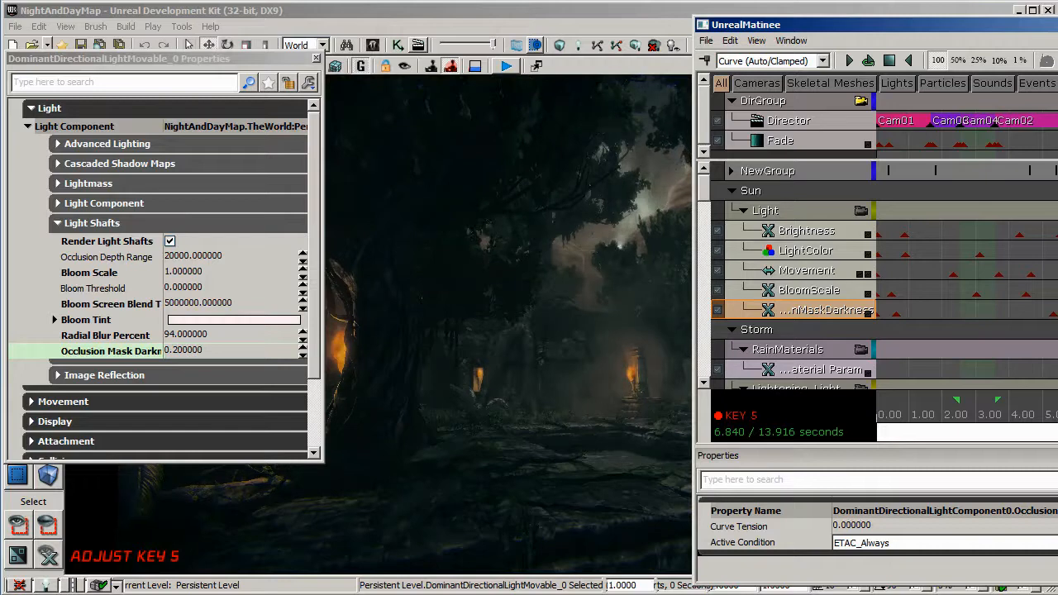
left_click(1057, 335)
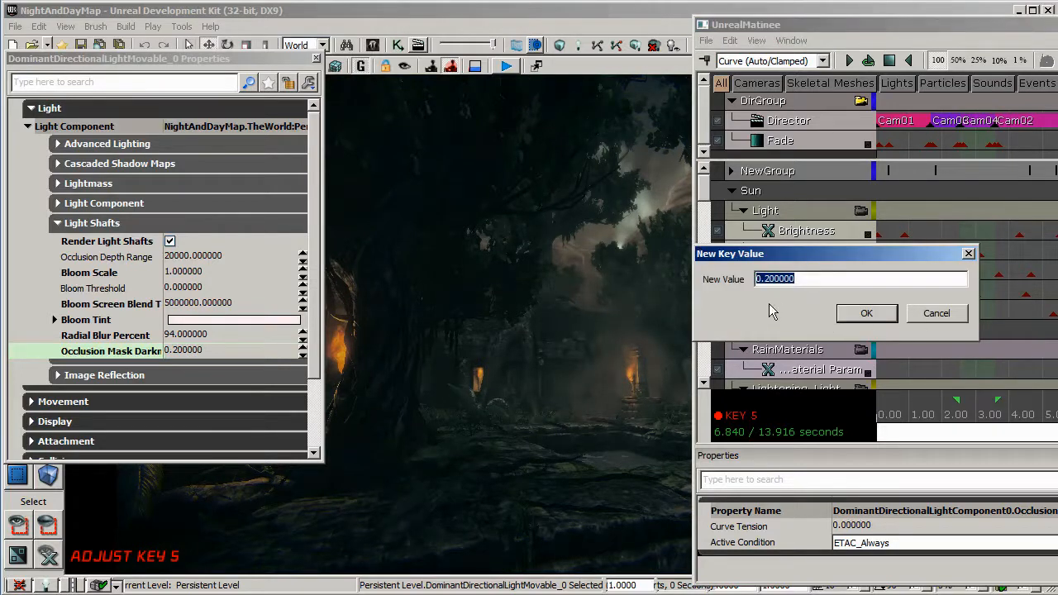
left_click(938, 314)
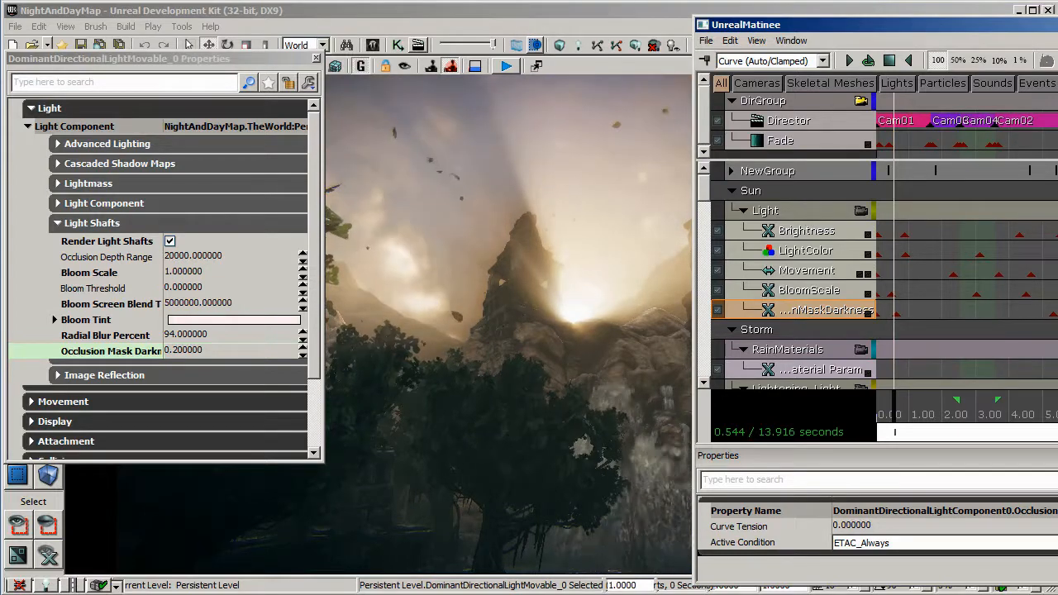
Inspect the directional light's light function and locate its source material M_CloudShadow in the Content Browser.
left_click(529, 246)
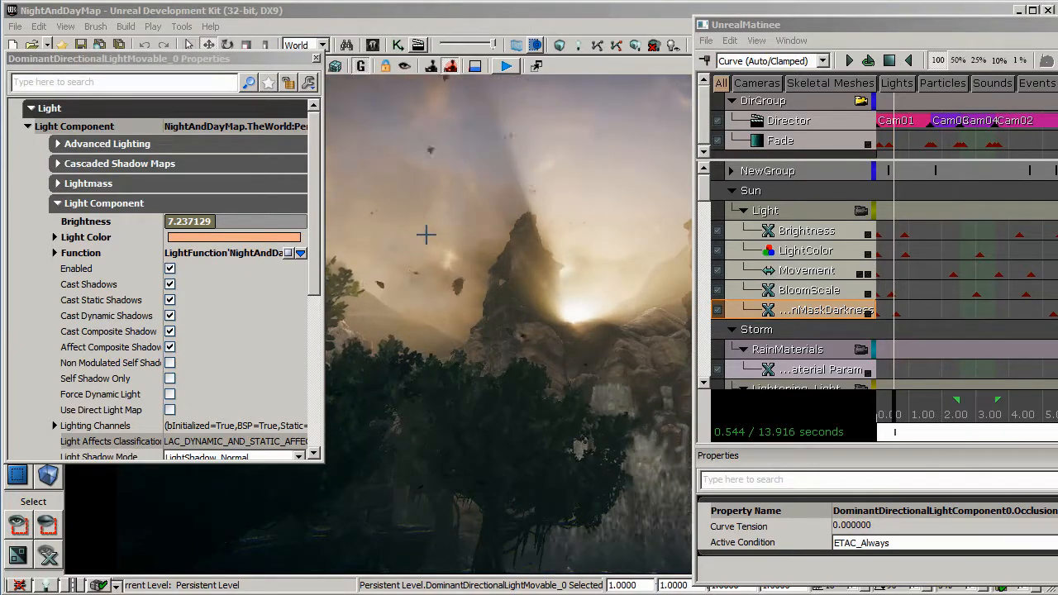
left_click(55, 254)
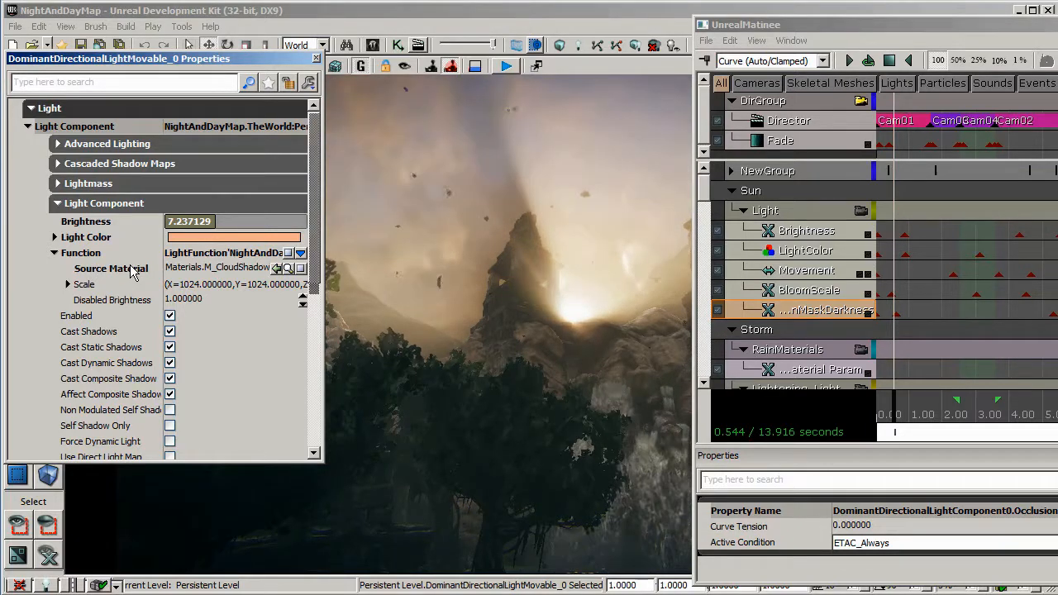
left_click(287, 268)
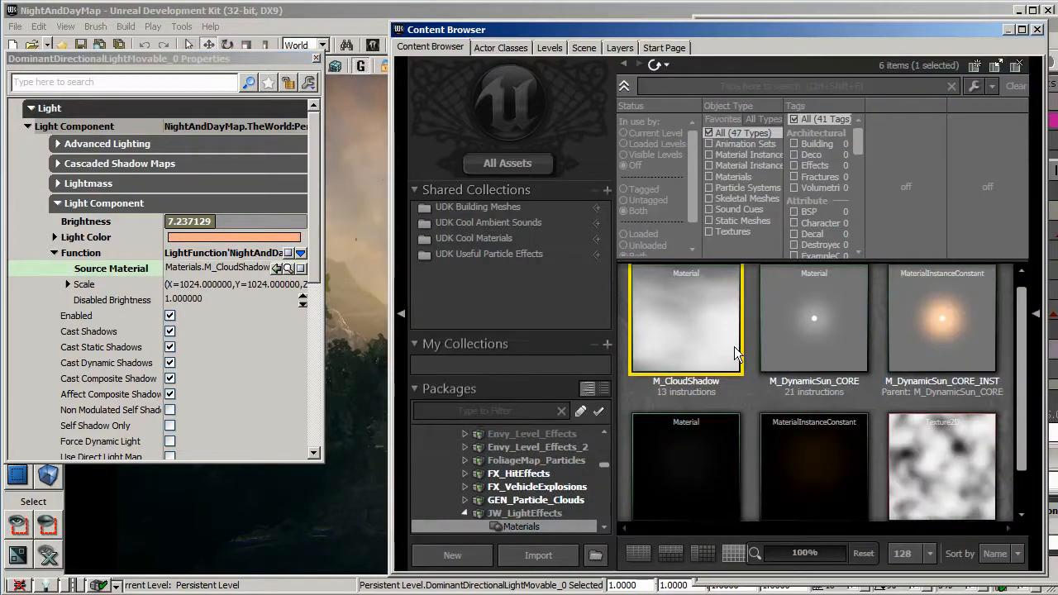
mouse_move(658, 322)
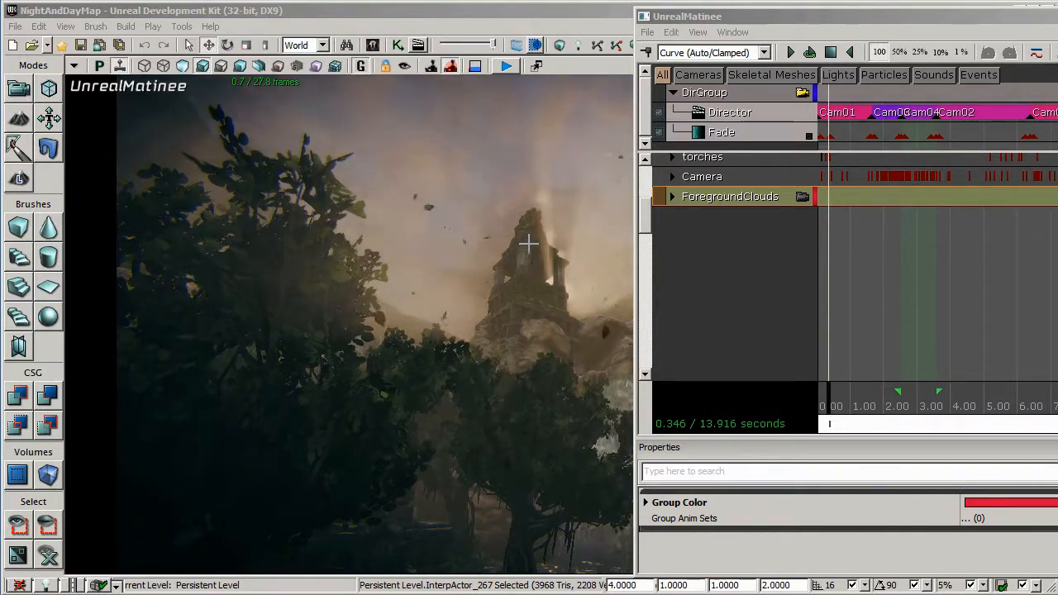
Examine the Cam01 tracks in the Matinee's Camera group and scrub through the first second of the shot.
left_click(672, 177)
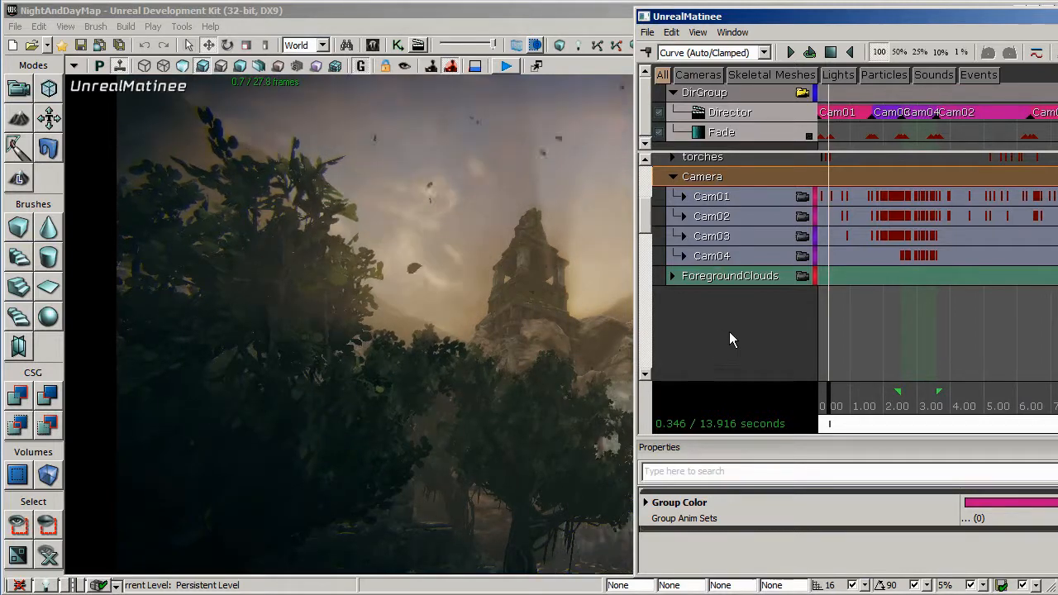
left_click(683, 196)
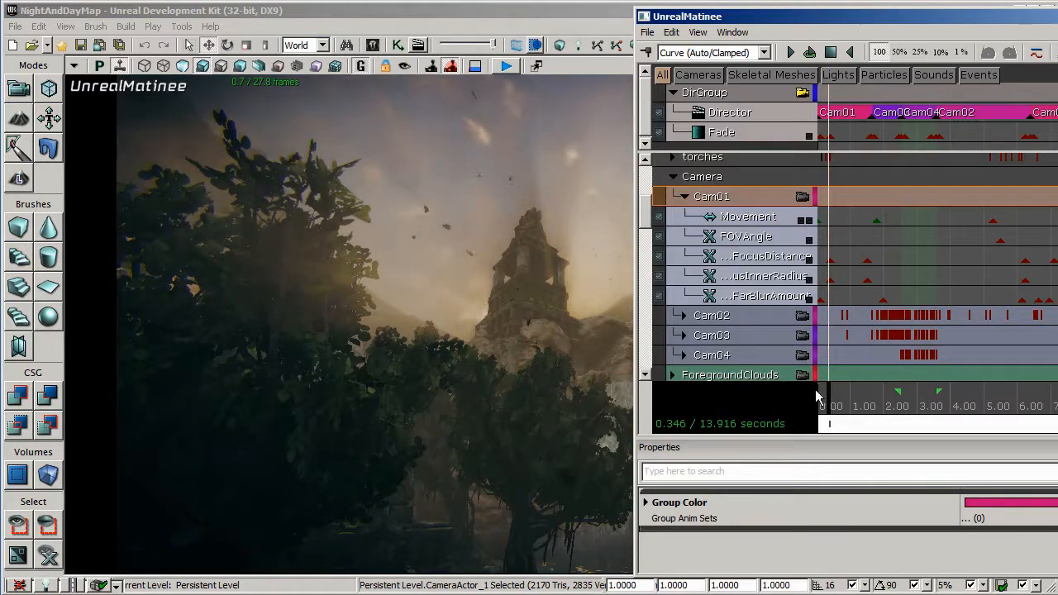
mouse_move(829, 401)
left_mouse_down()
mouse_move(859, 402)
mouse_move(839, 401)
left_mouse_up()
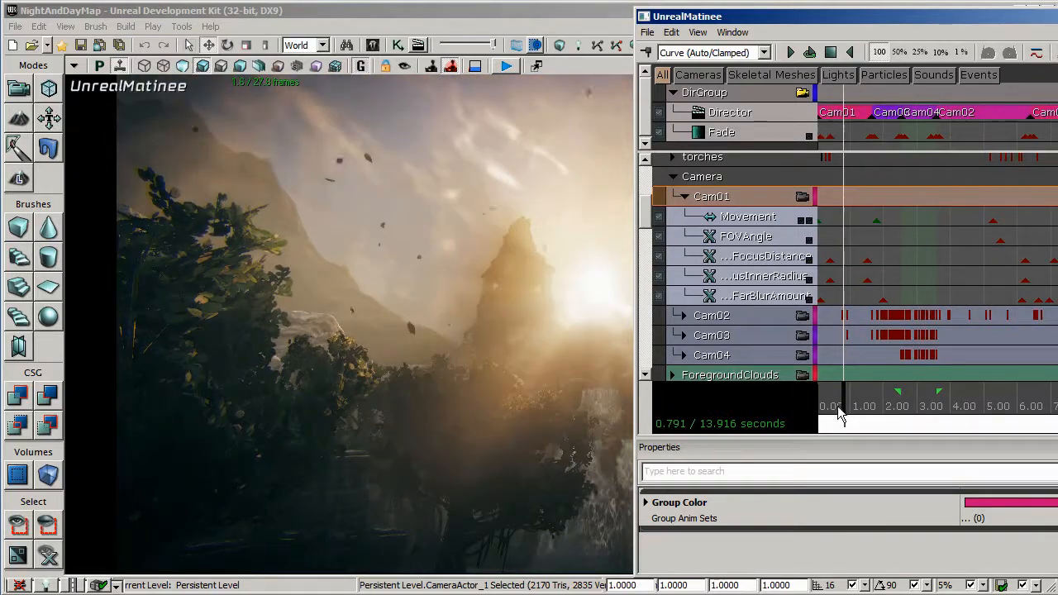
left_click_drag(854, 404, 810, 408)
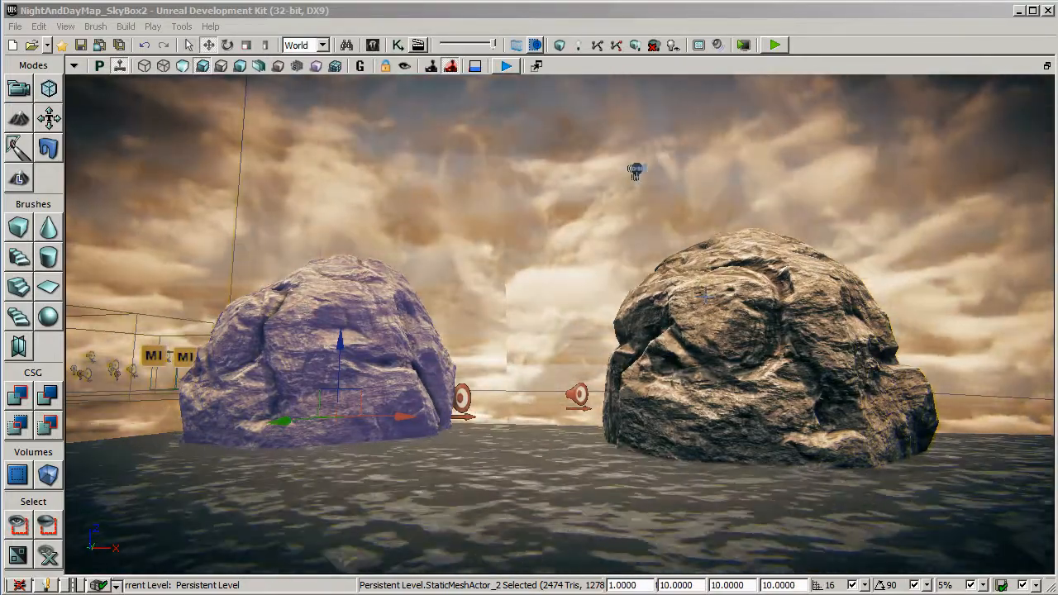
Locate the selected rock's static mesh in the Content Browser and close the browser.
right_click(312, 299)
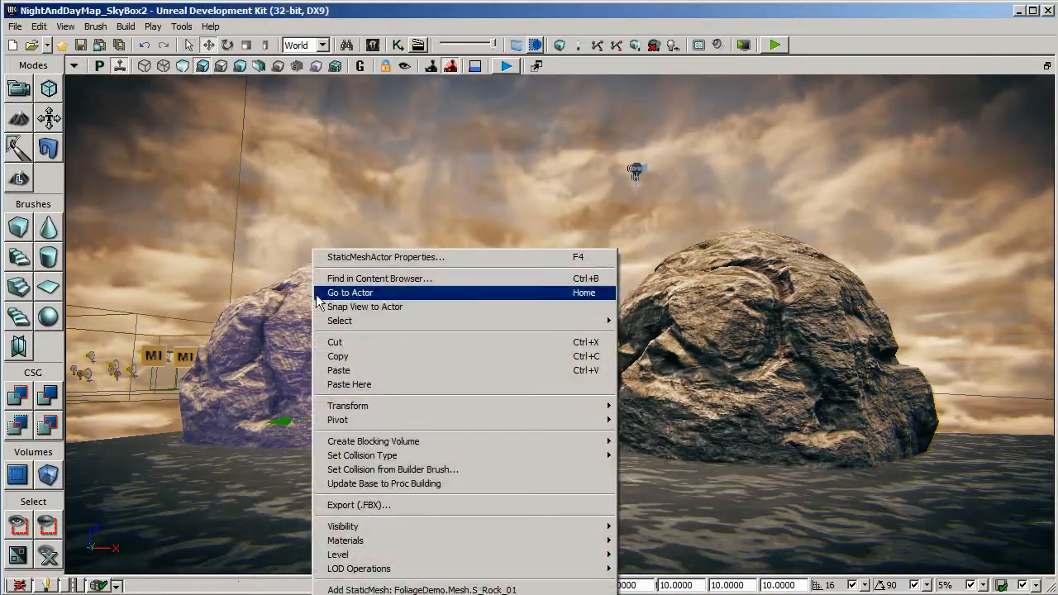
left_click(330, 281)
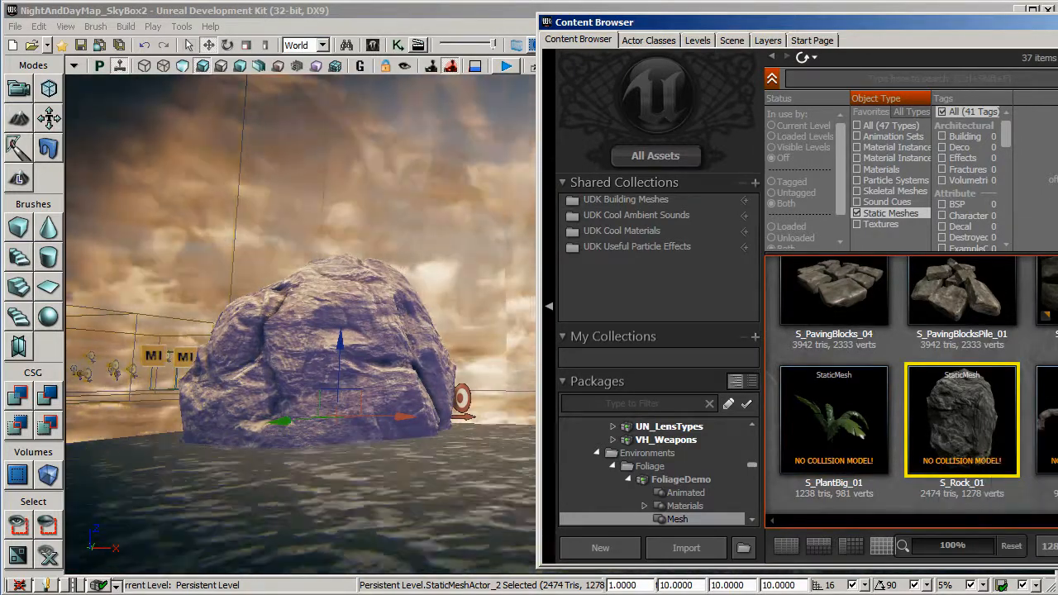
left_click(1056, 22)
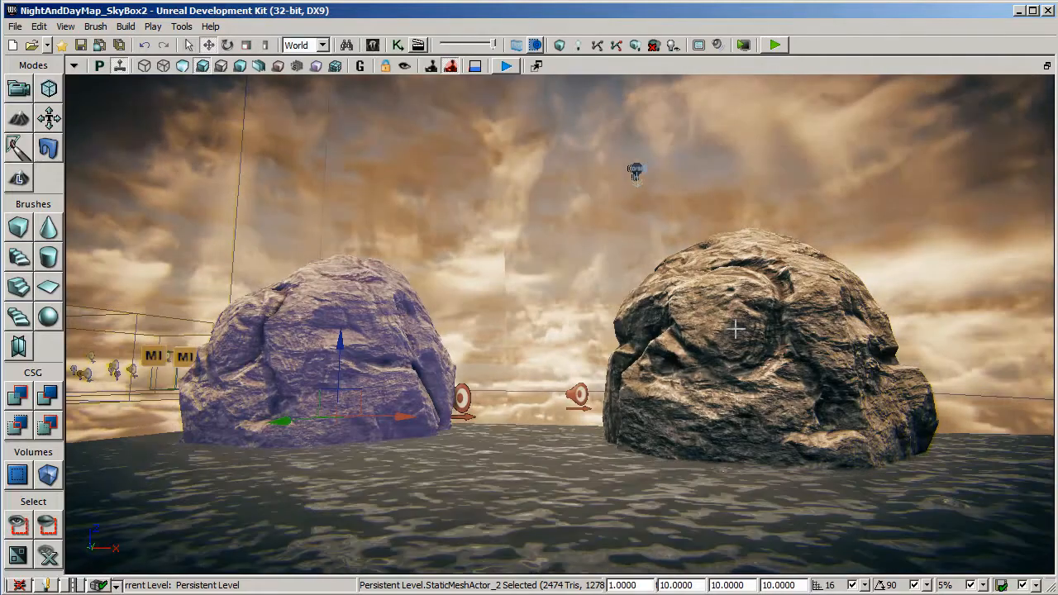
Place a CameraActor from the Common actor classes in the level at the base of the rock.
left_click(372, 46)
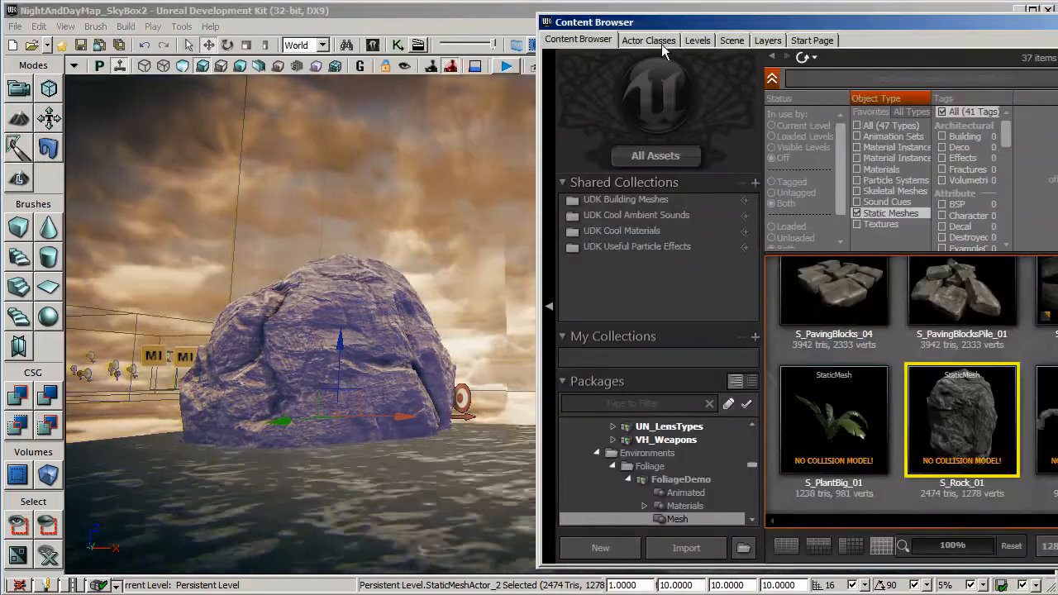
left_click(660, 51)
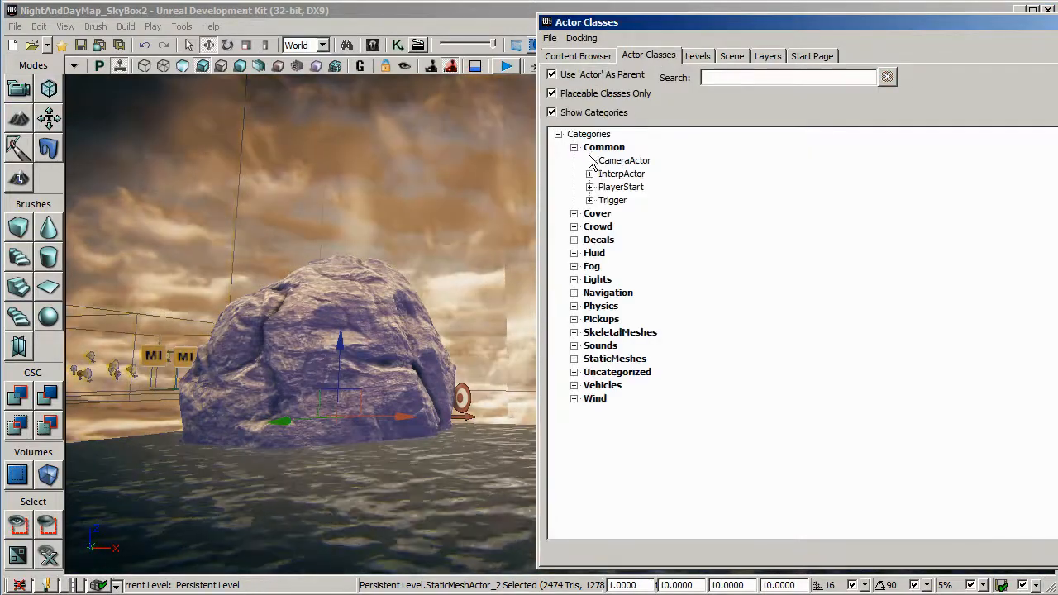
left_click(574, 148)
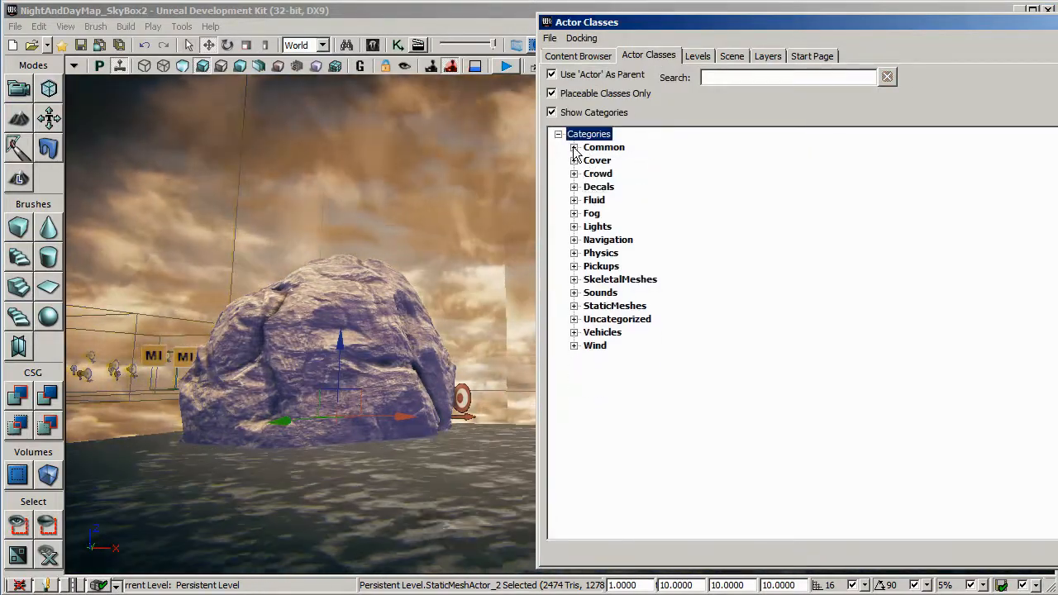
left_click(574, 147)
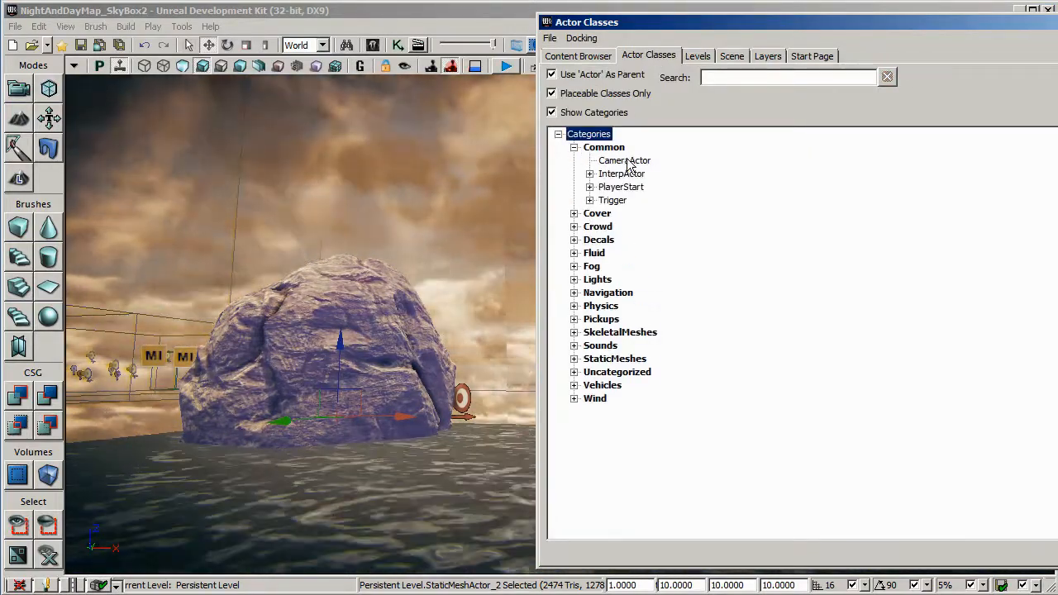
left_click(626, 162)
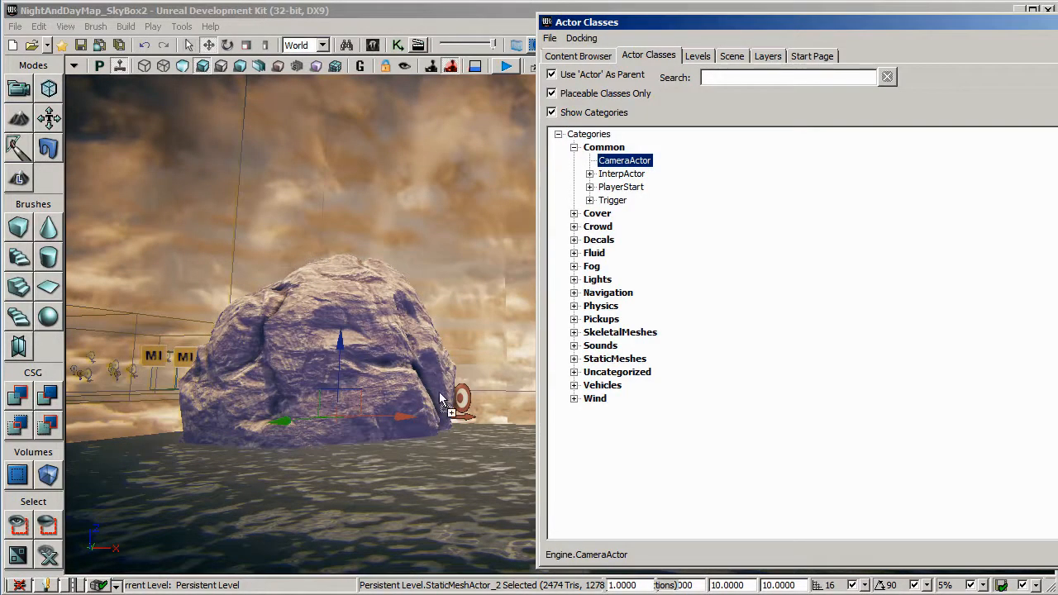
left_click_drag(413, 437, 410, 441)
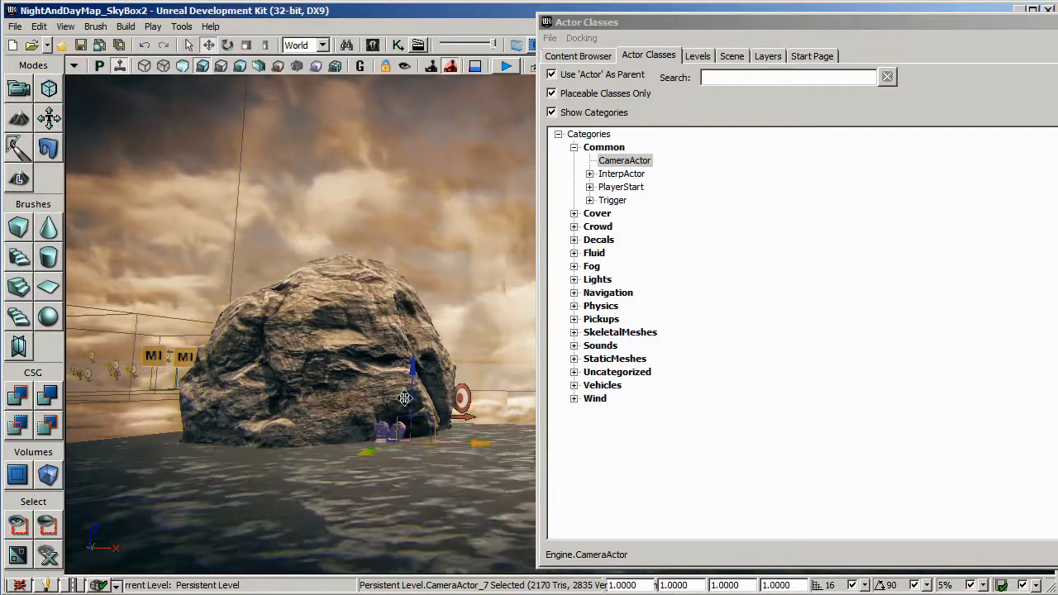
Raise the CameraActor vertically until it sits just above the top of the rock.
left_click_drag(409, 363, 454, 184)
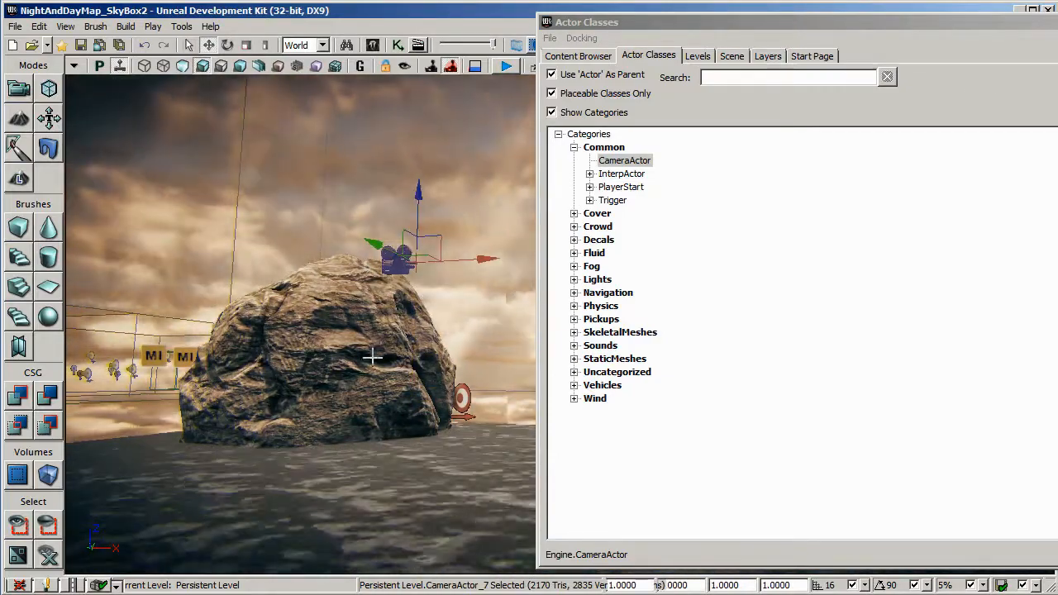
left_click_drag(371, 359, 387, 324)
left_click_drag(488, 280, 500, 240)
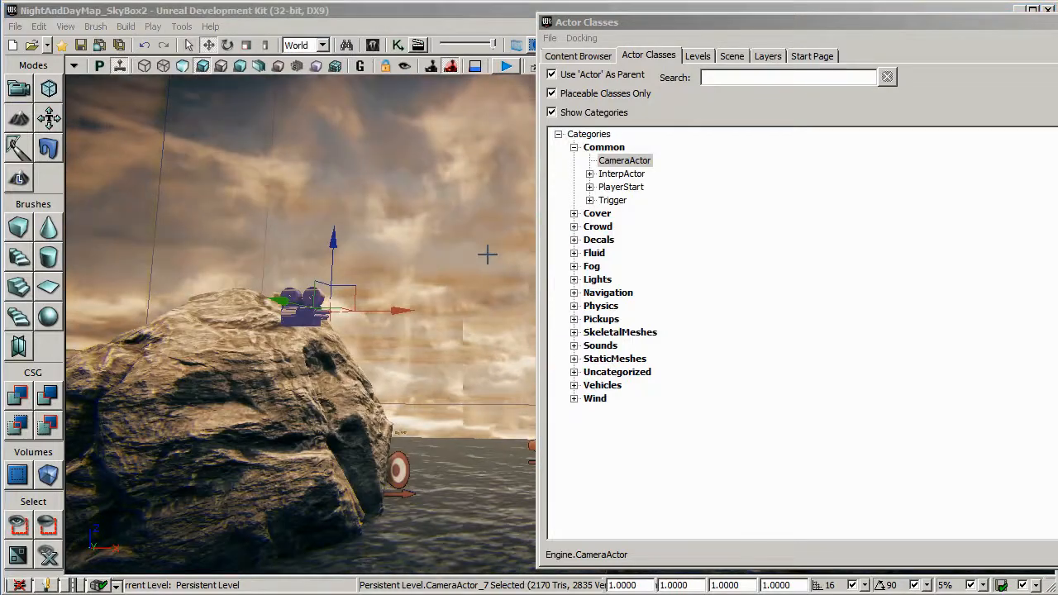
Place a second CameraActor in the level between the two rocks and raise it above the water.
left_click(637, 164)
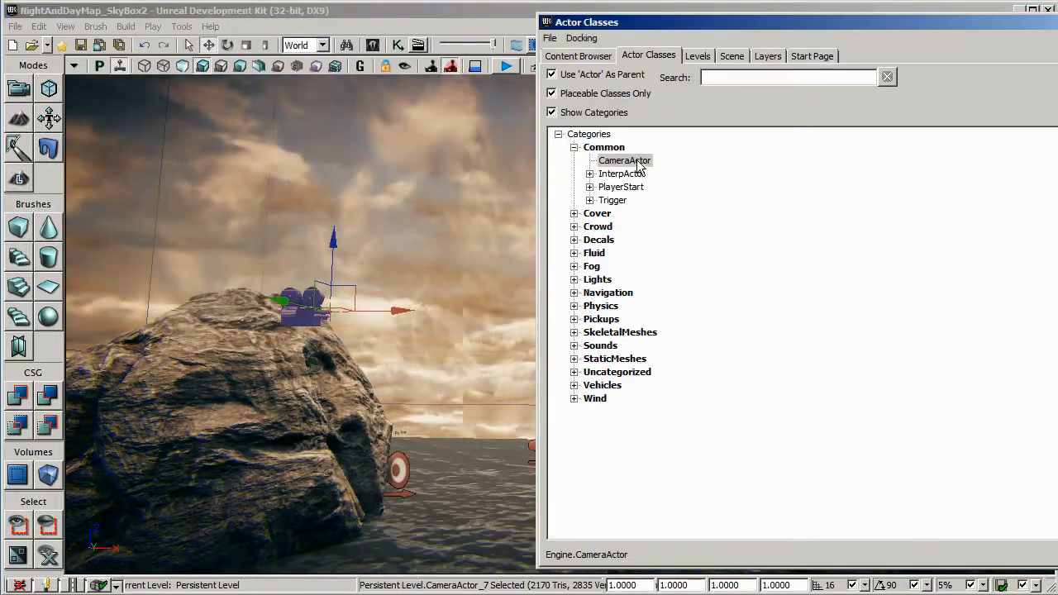
left_click_drag(468, 488, 467, 484)
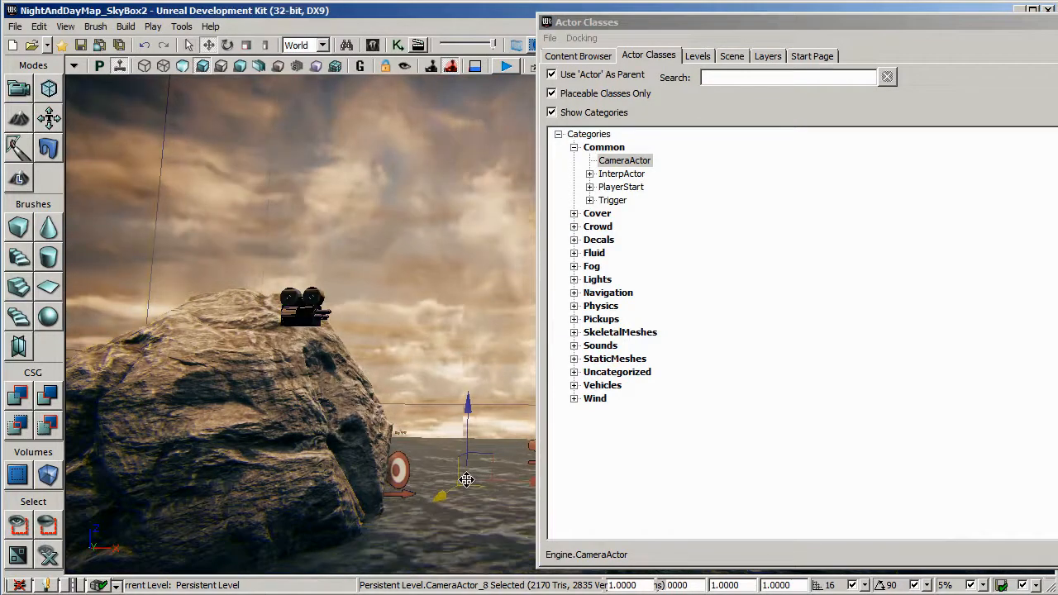
left_click_drag(469, 374, 470, 323)
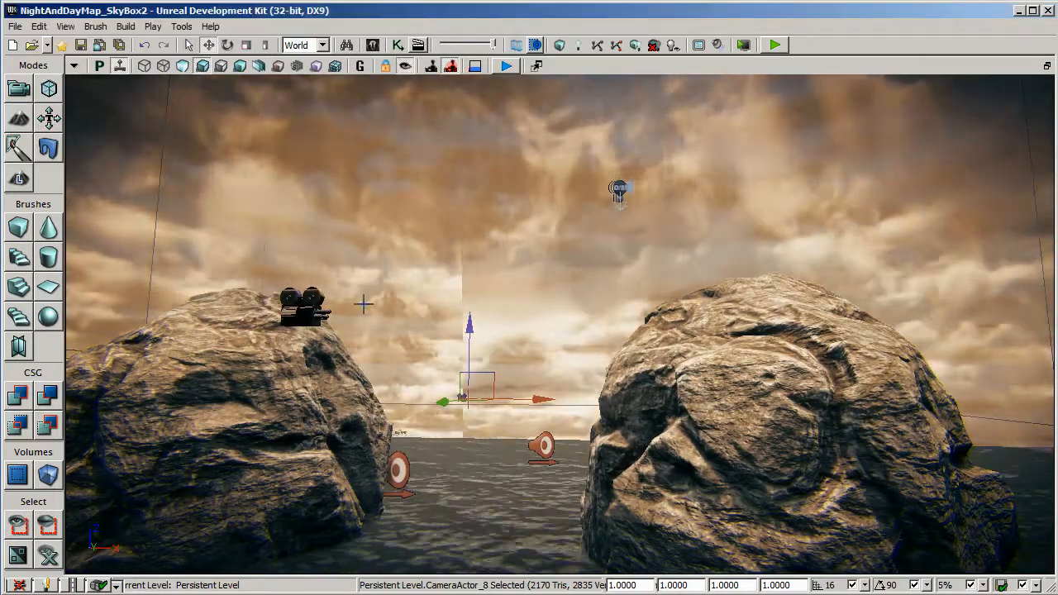
Aim the rock-top CameraActor at the opposite rock with the view locked to it.
left_click(291, 311)
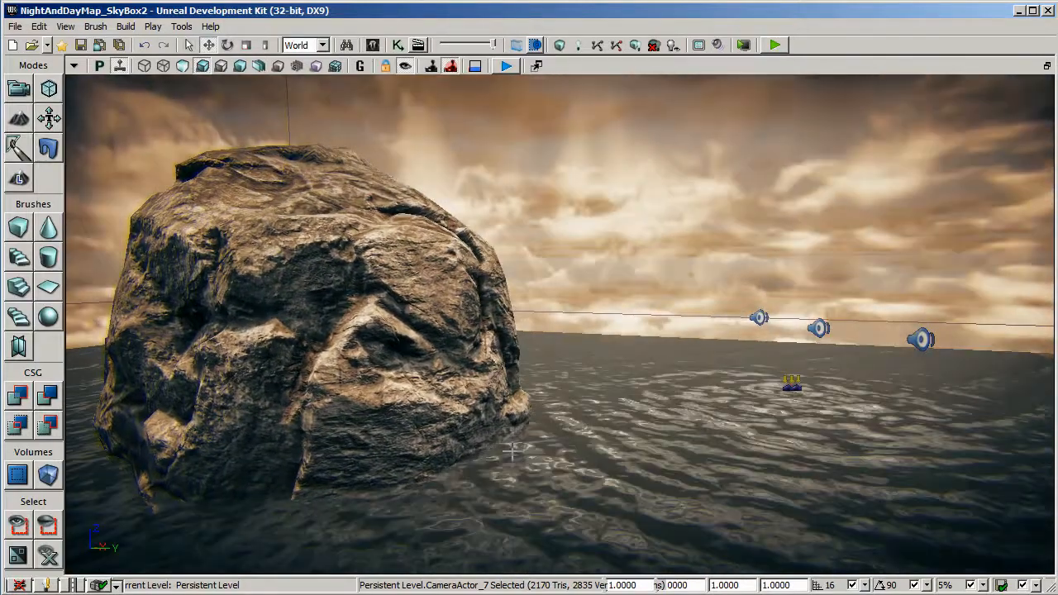
left_click(405, 67)
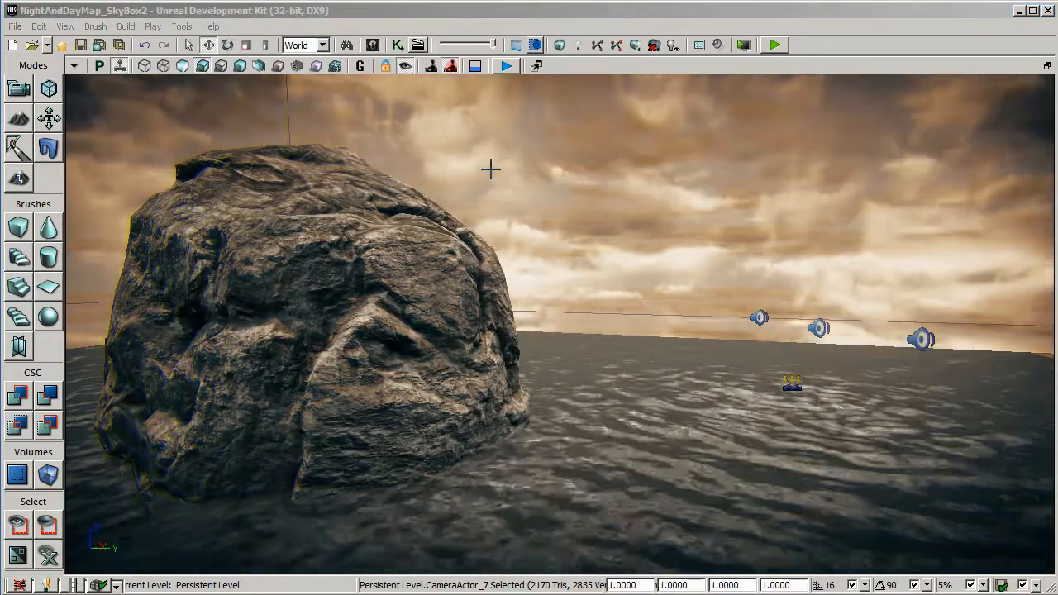
Go to CameraActor_8 through the actor search and frame the gap between the rocks with the view locked to it.
left_click(348, 45)
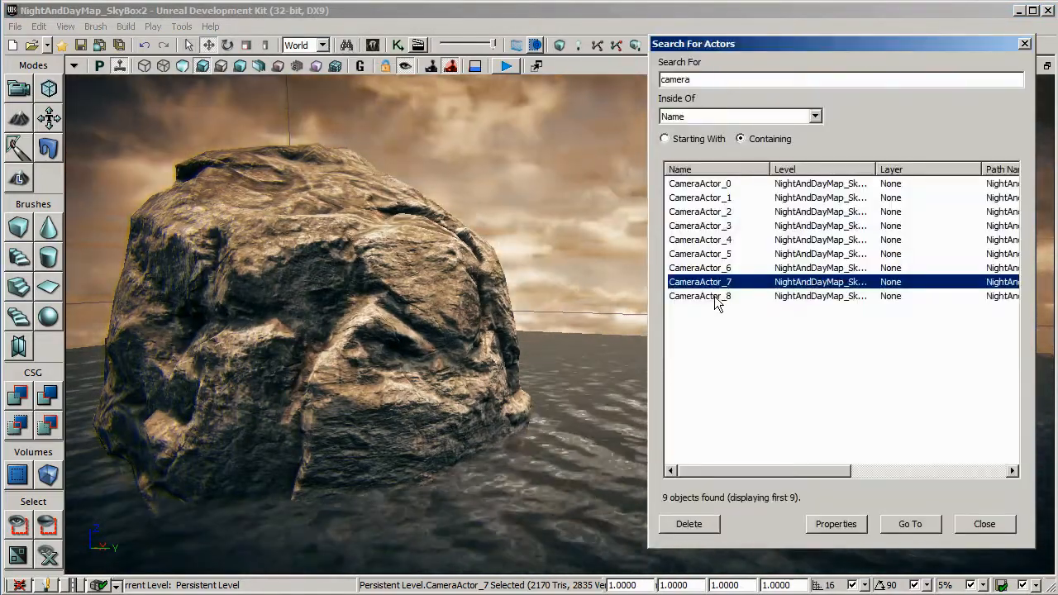
left_click(714, 296)
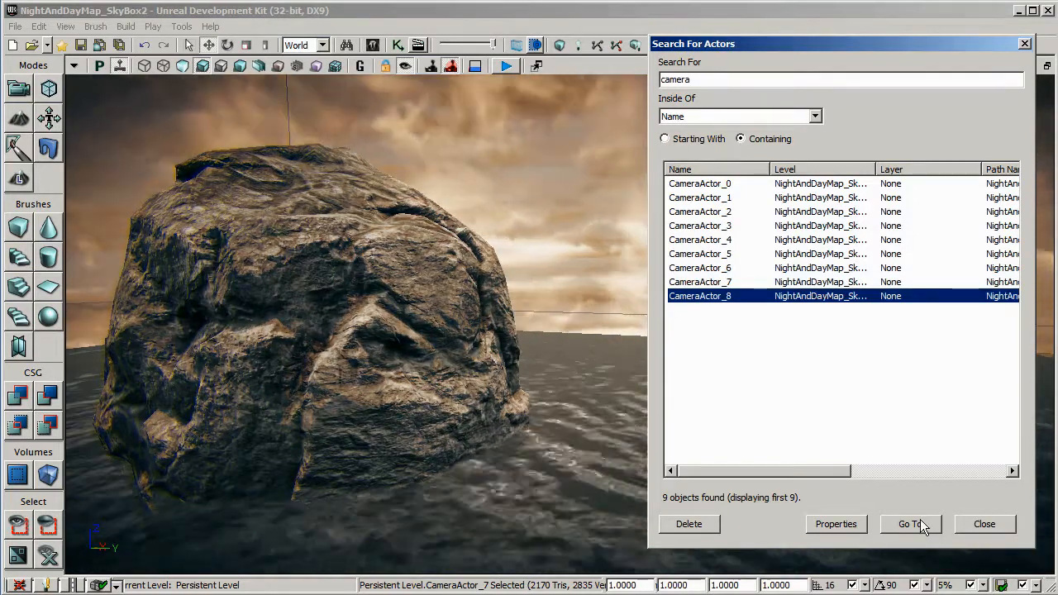
left_click(910, 525)
left_click(986, 525)
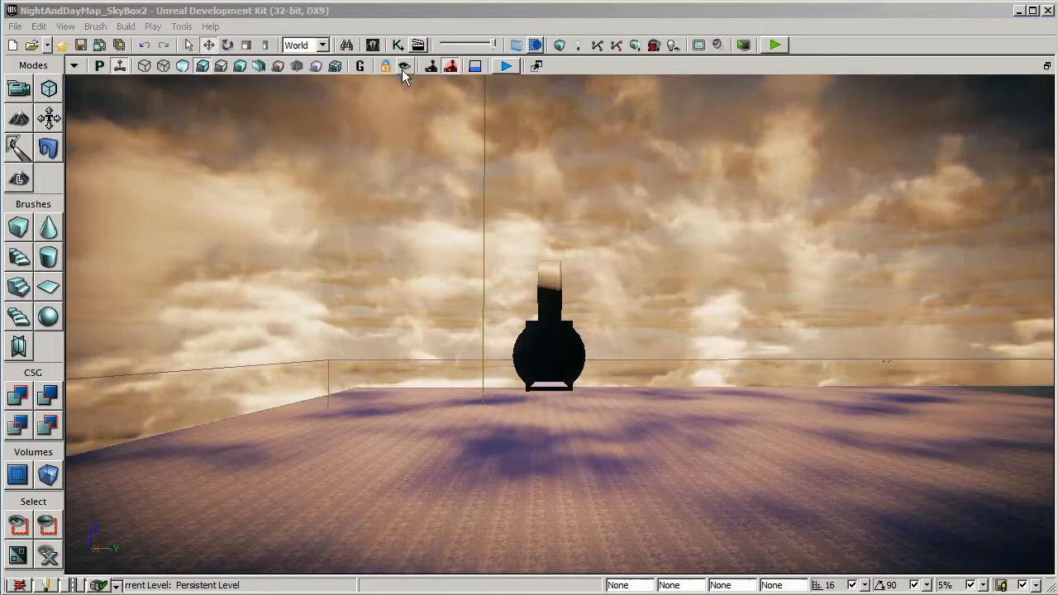
left_click(404, 67)
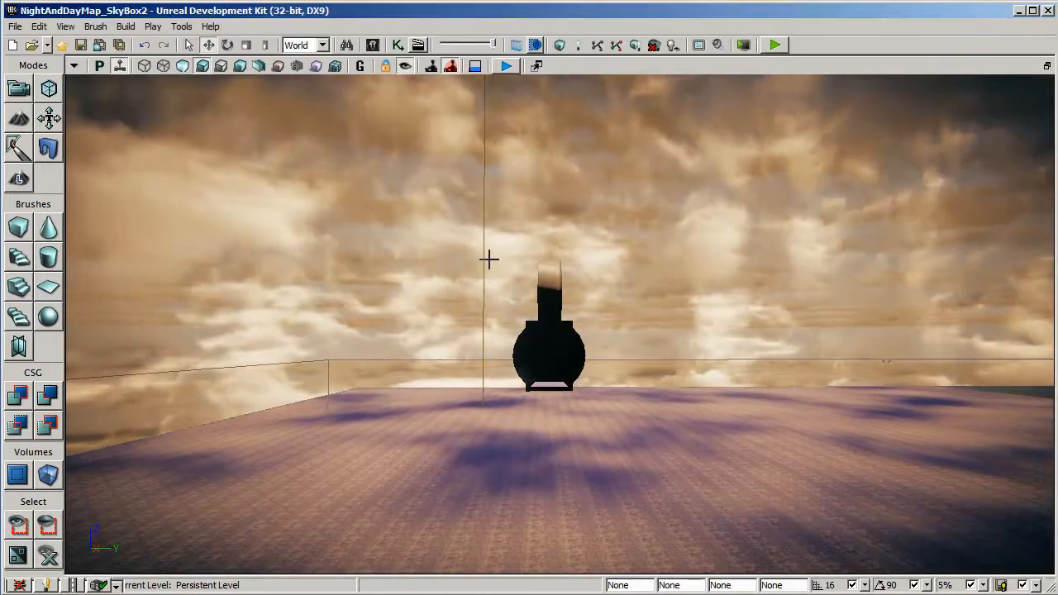
left_click_drag(536, 357, 464, 317)
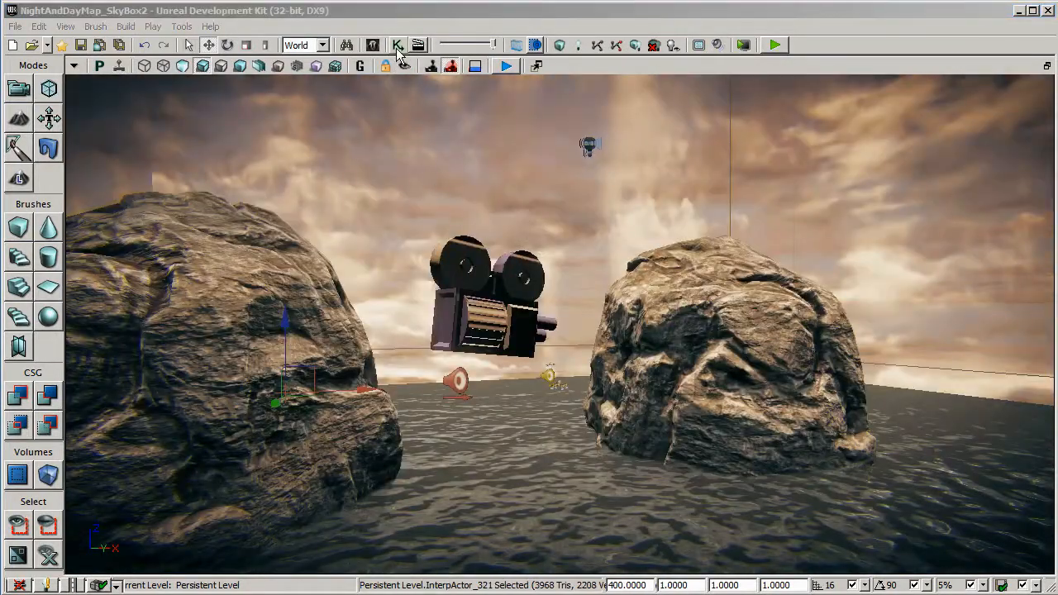
Open the Kismet sequence's Matinee for editing and close the Kismet window.
left_click(397, 45)
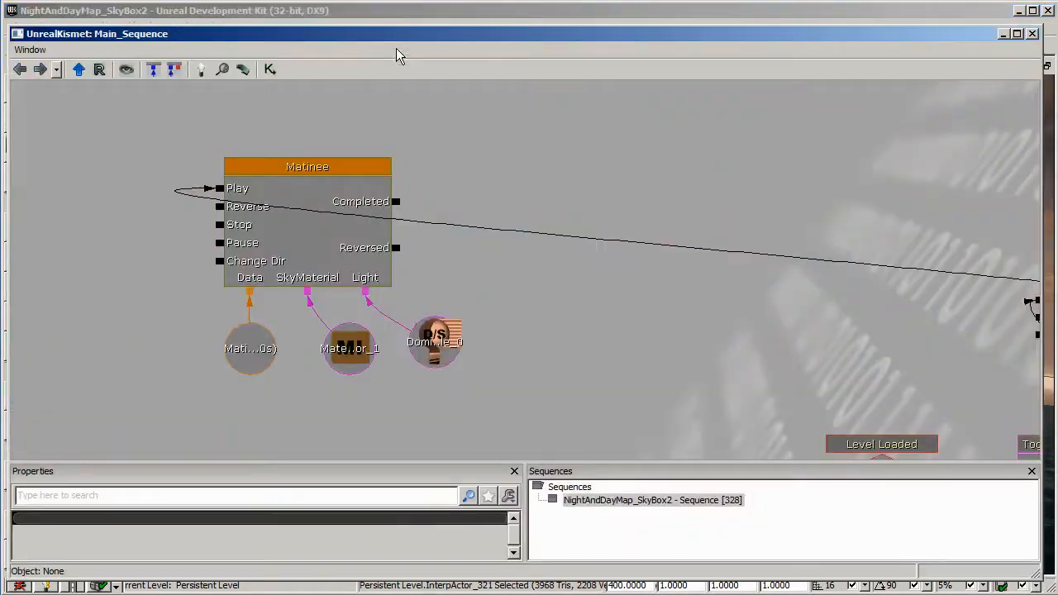
right_click(298, 175)
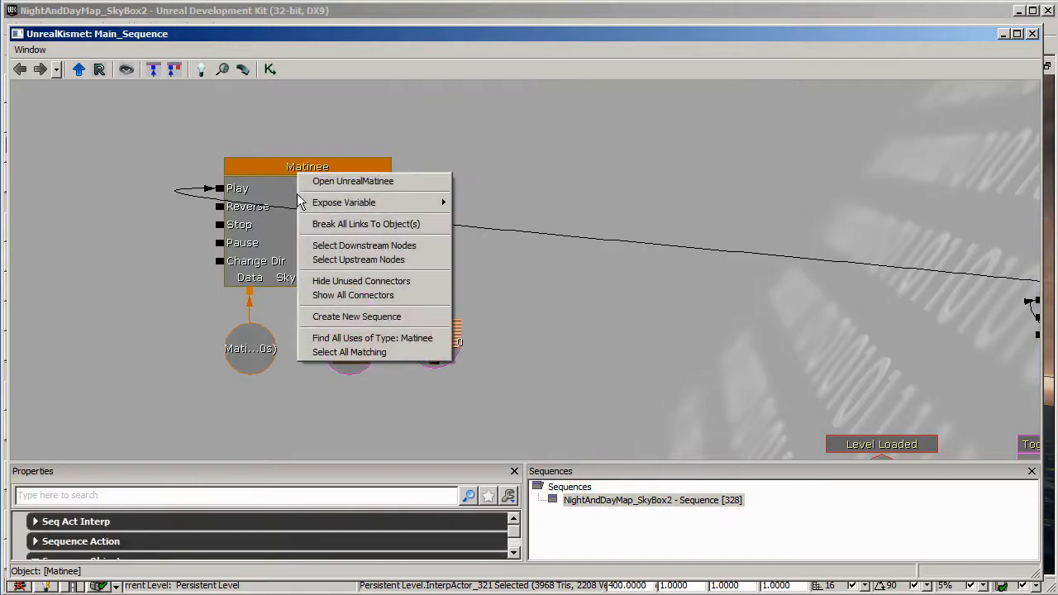
left_click(322, 182)
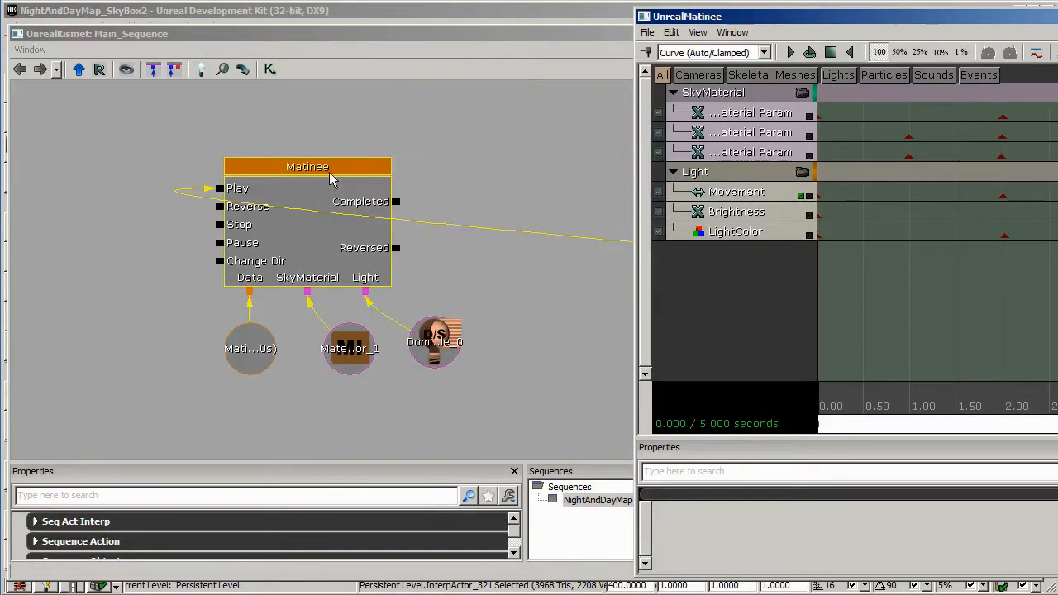
left_click(536, 38)
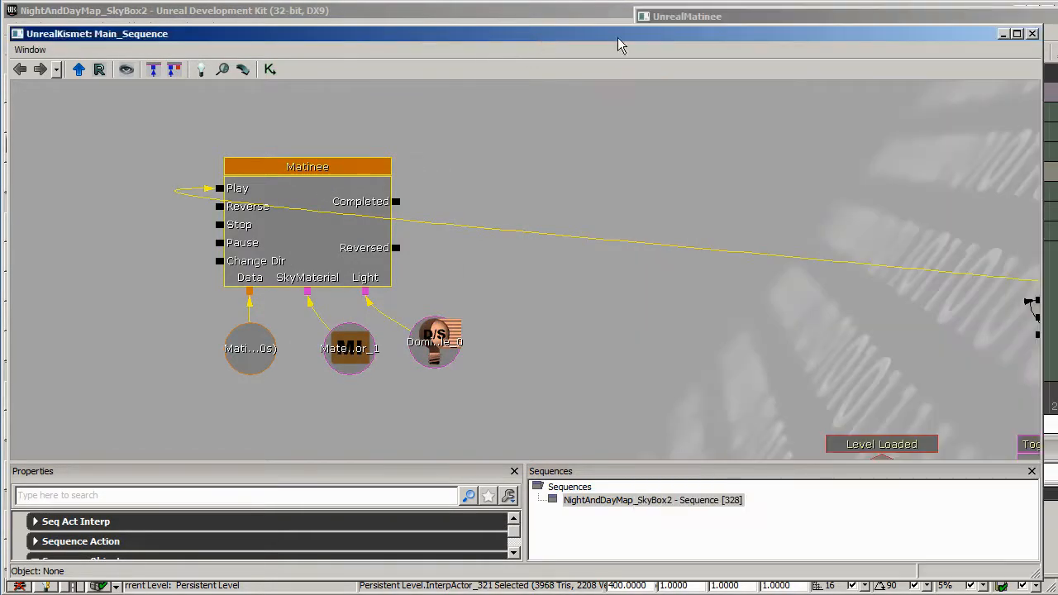
left_click(1033, 34)
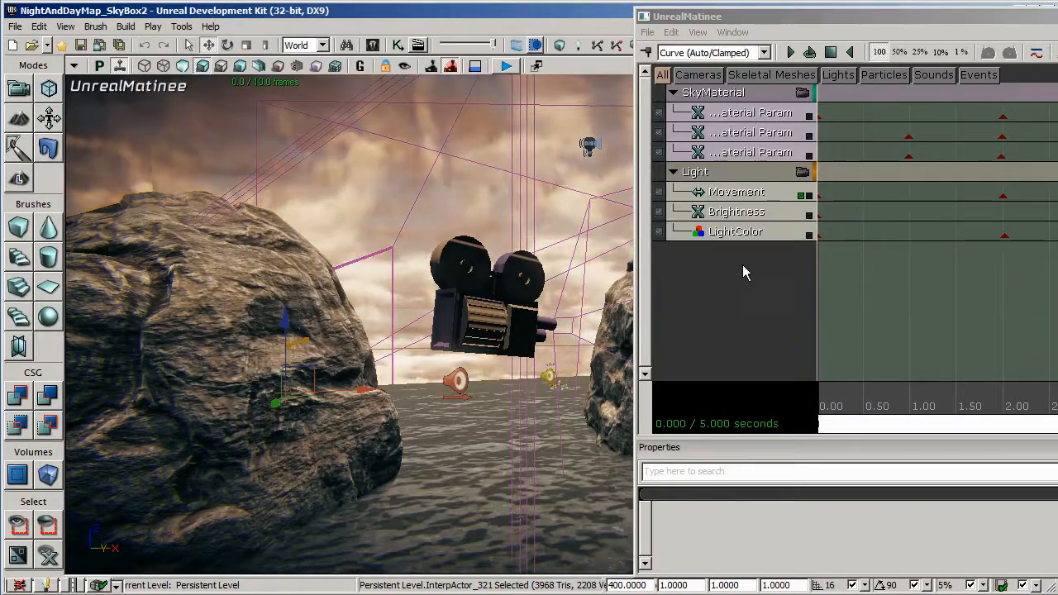
Select CameraActor_7 through the actor search and add a Matinee camera group named Camera1 for it.
left_click(346, 45)
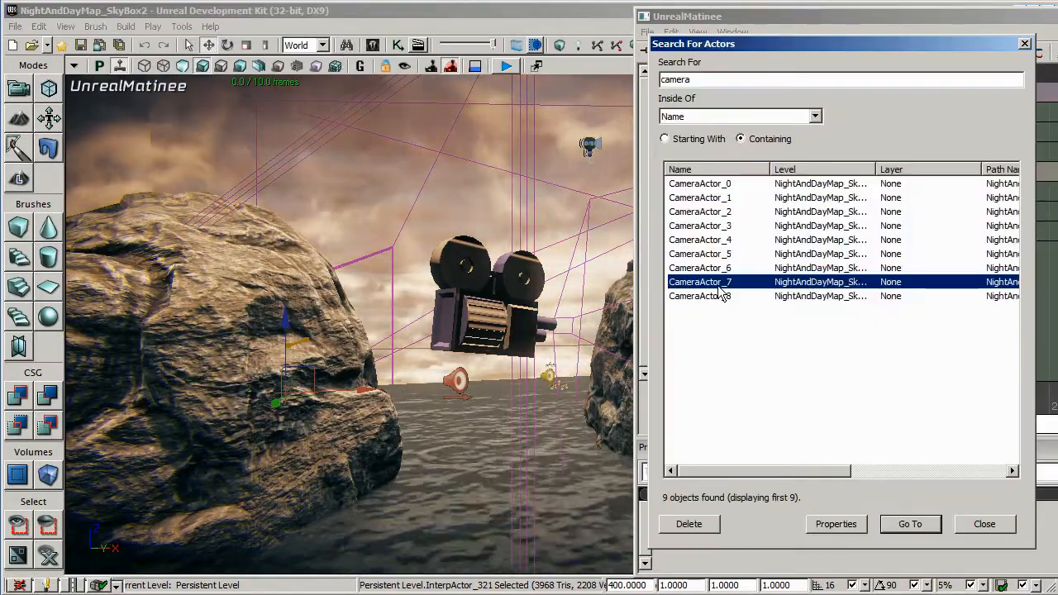
left_click(910, 524)
left_click(984, 525)
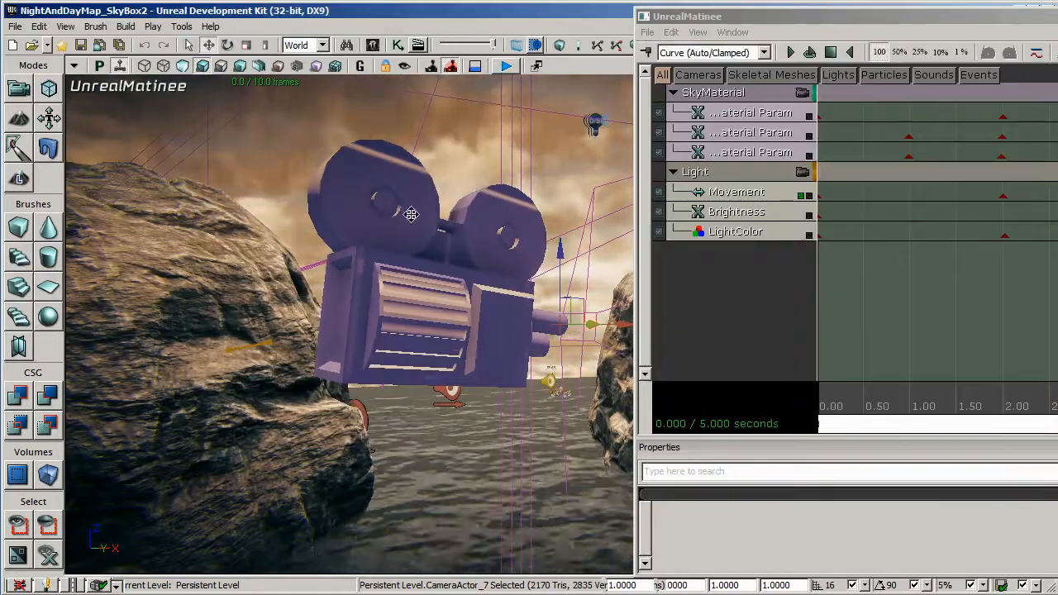
right_click(716, 270)
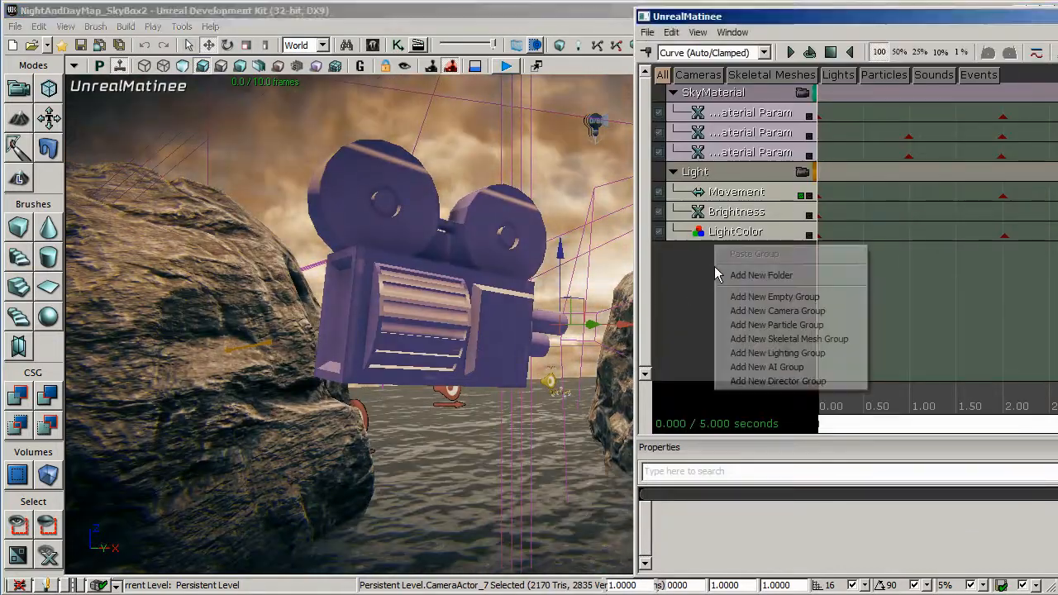
left_click(755, 312)
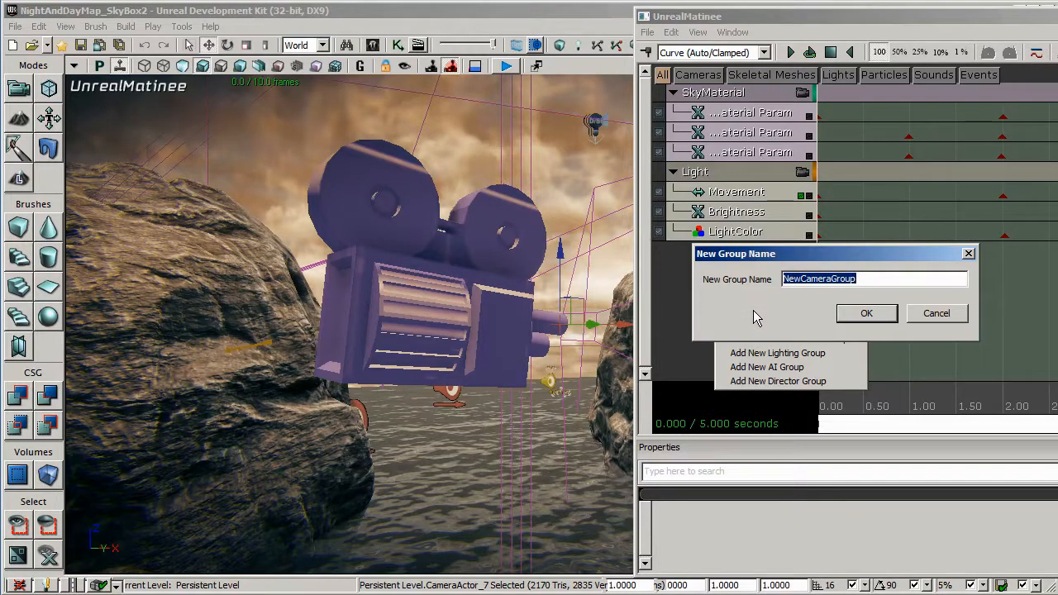
type("Camera1")
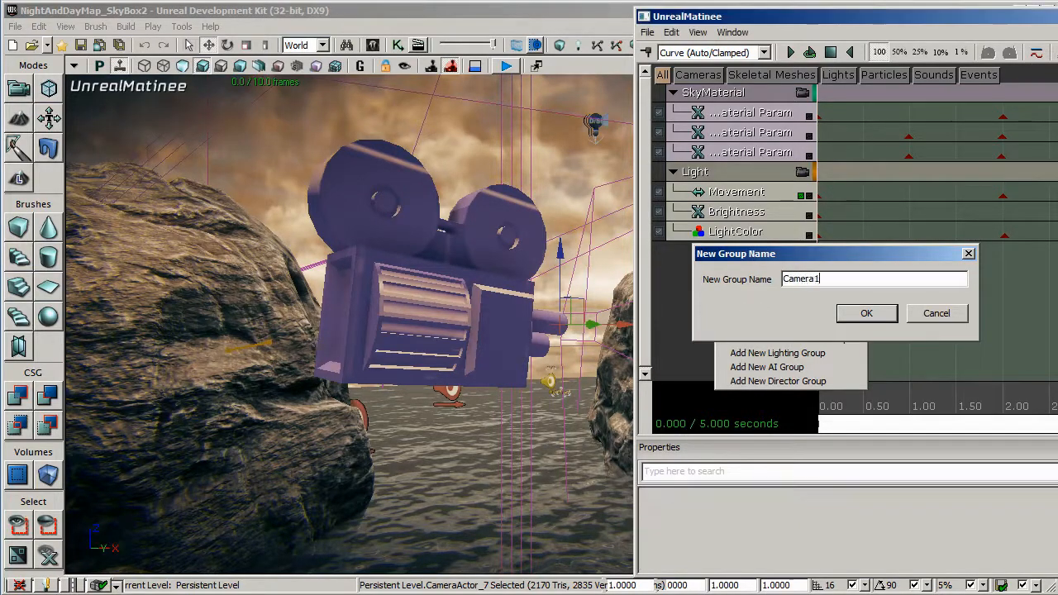
key("Return")
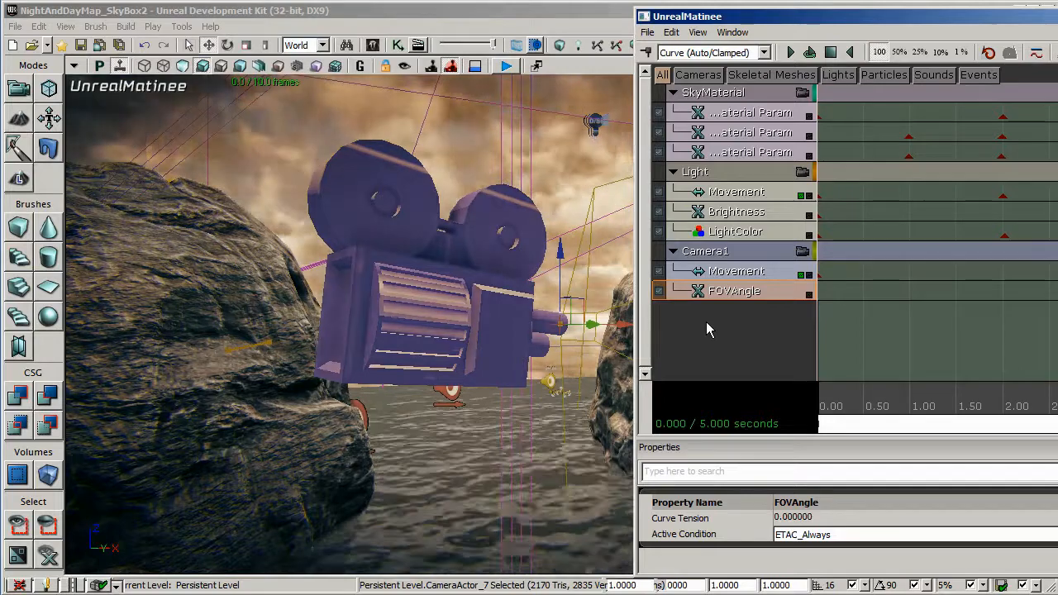
Select CameraActor_8 through the actor search and add a Matinee camera group named Camera2 for it.
left_click(346, 48)
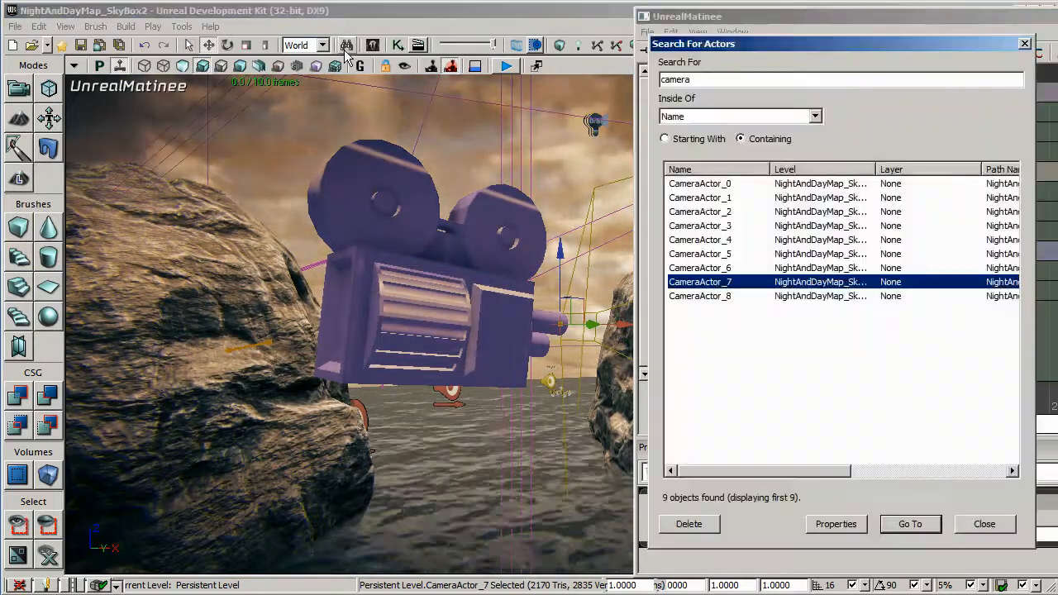
left_click(716, 297)
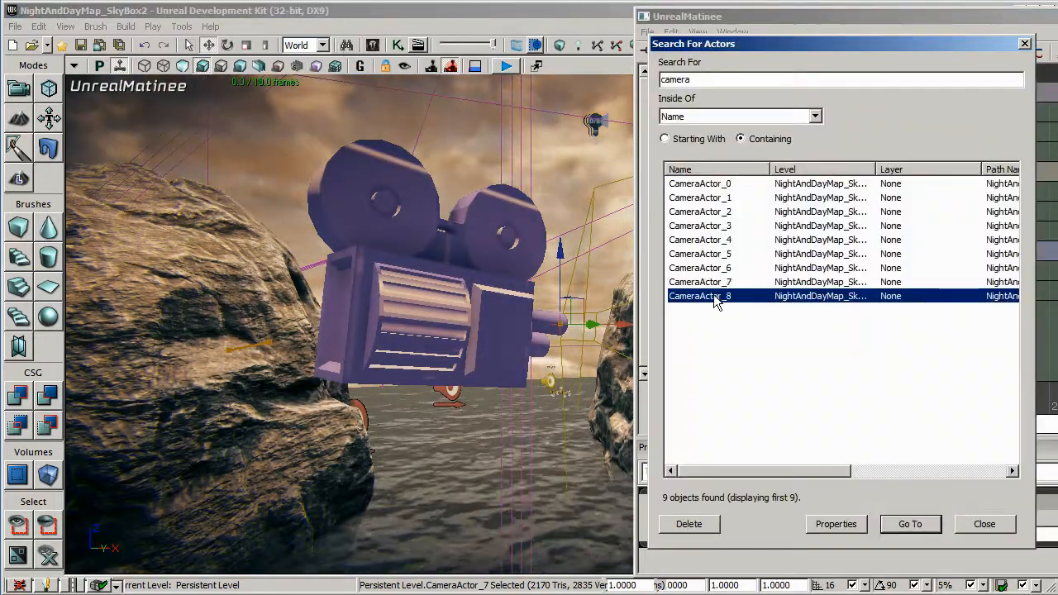
left_click(913, 524)
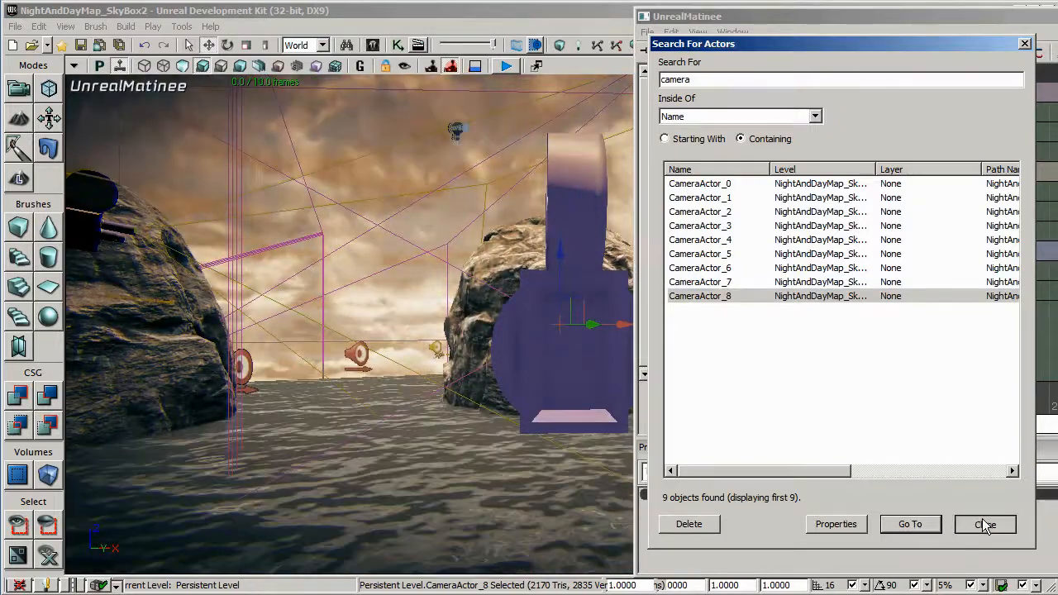
left_click(985, 524)
right_click(704, 307)
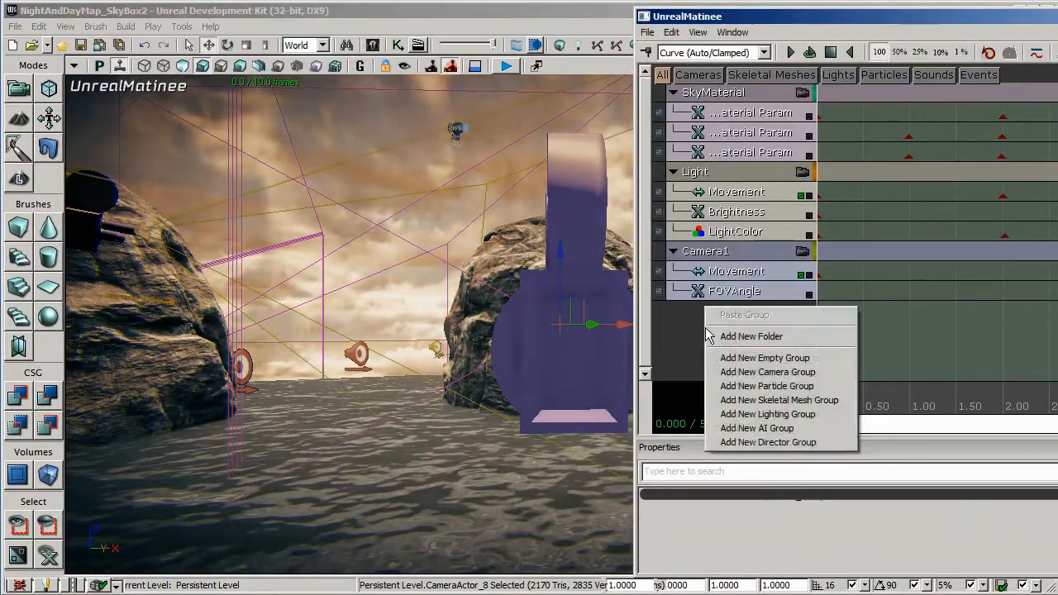
left_click(732, 374)
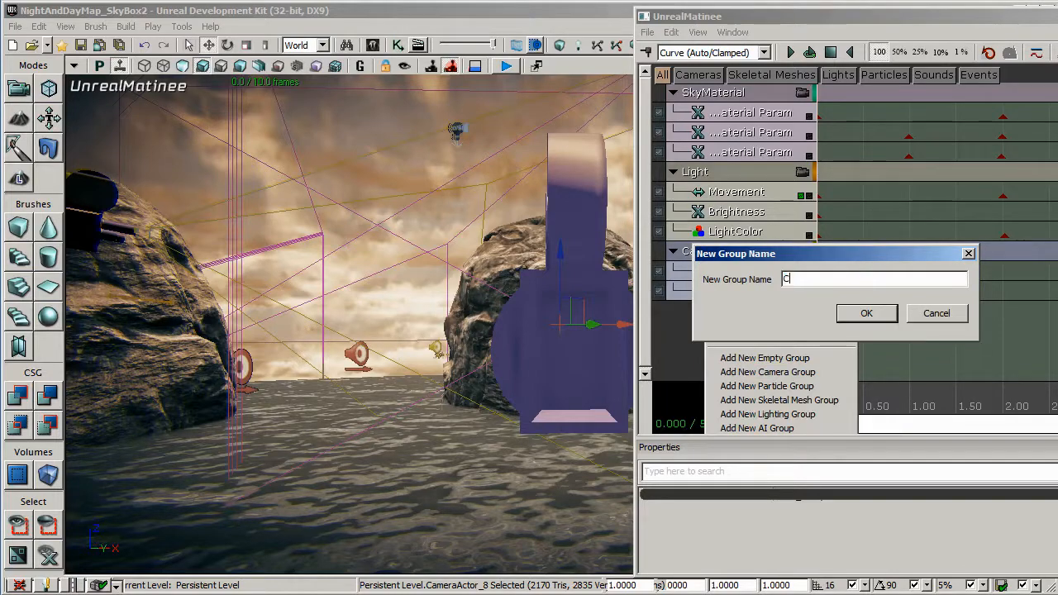
type("Camera2")
key("Return")
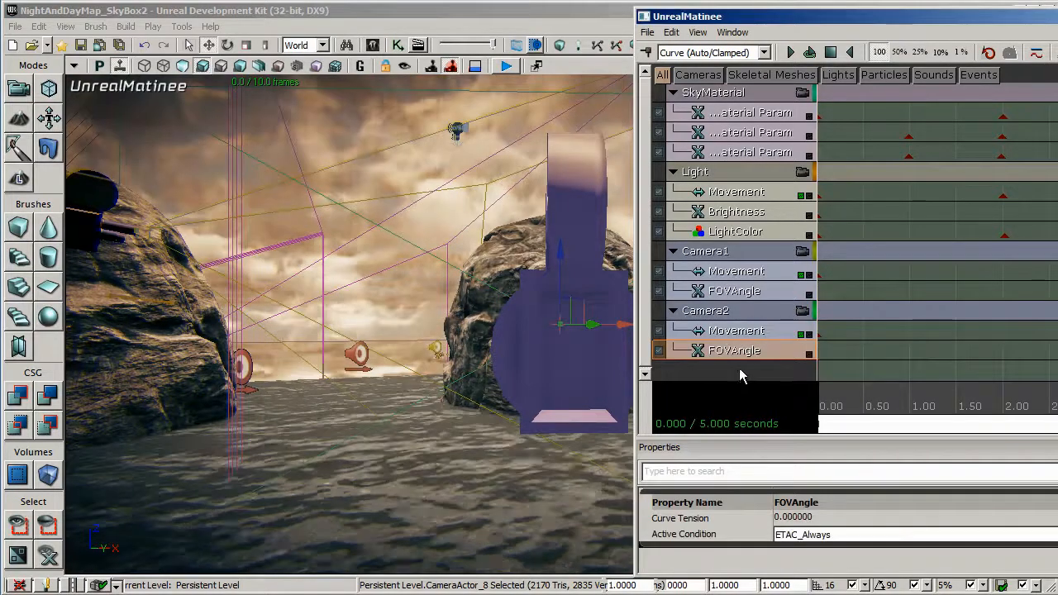
Preview the views of the Camera1 and Camera2 groups and scrub Camera1's shot back to 0 seconds.
left_click(802, 251)
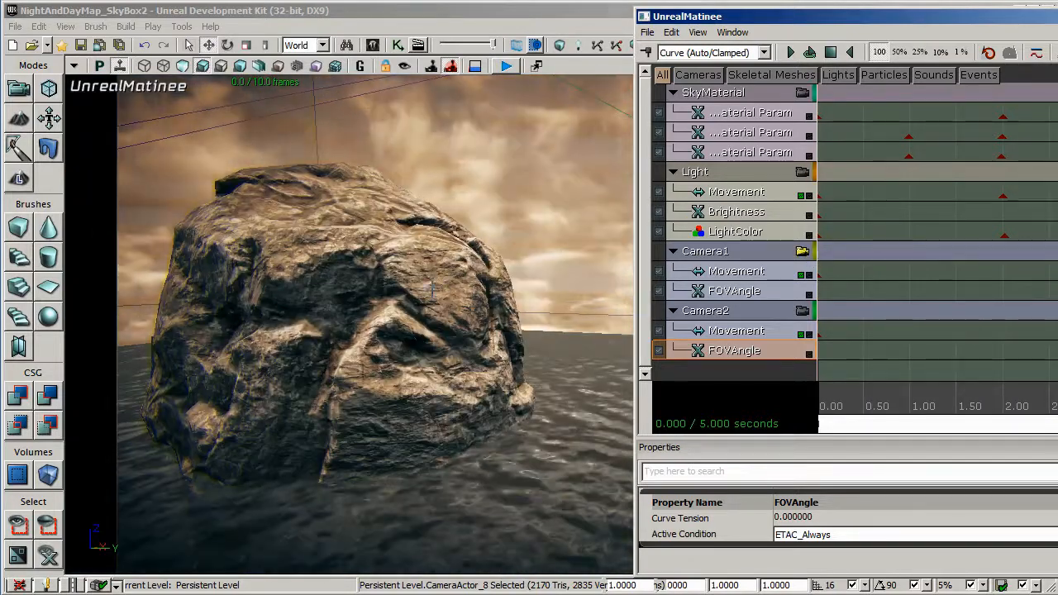
left_click(802, 312)
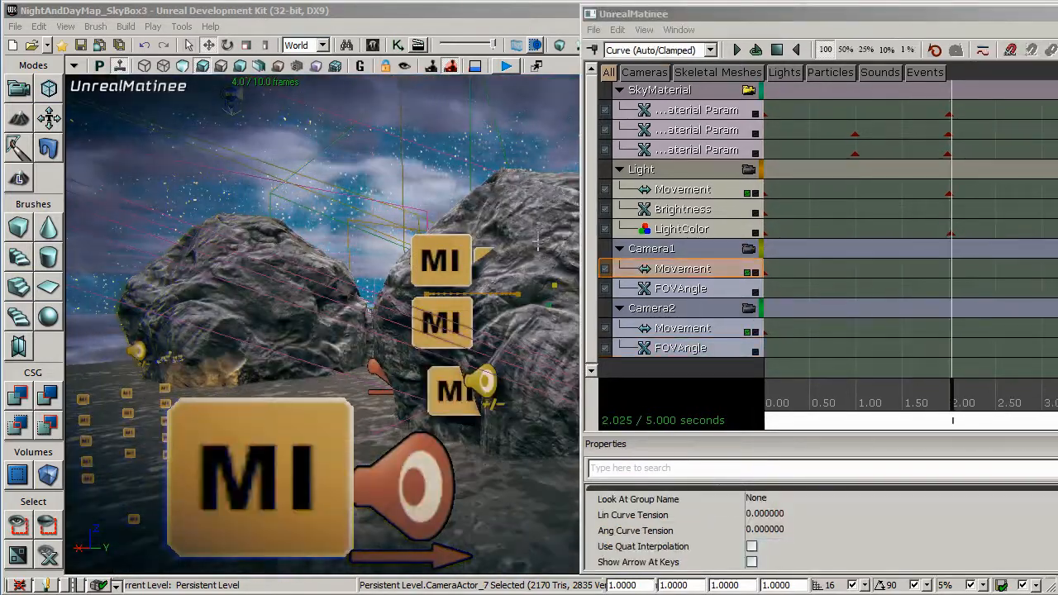
left_click(748, 250)
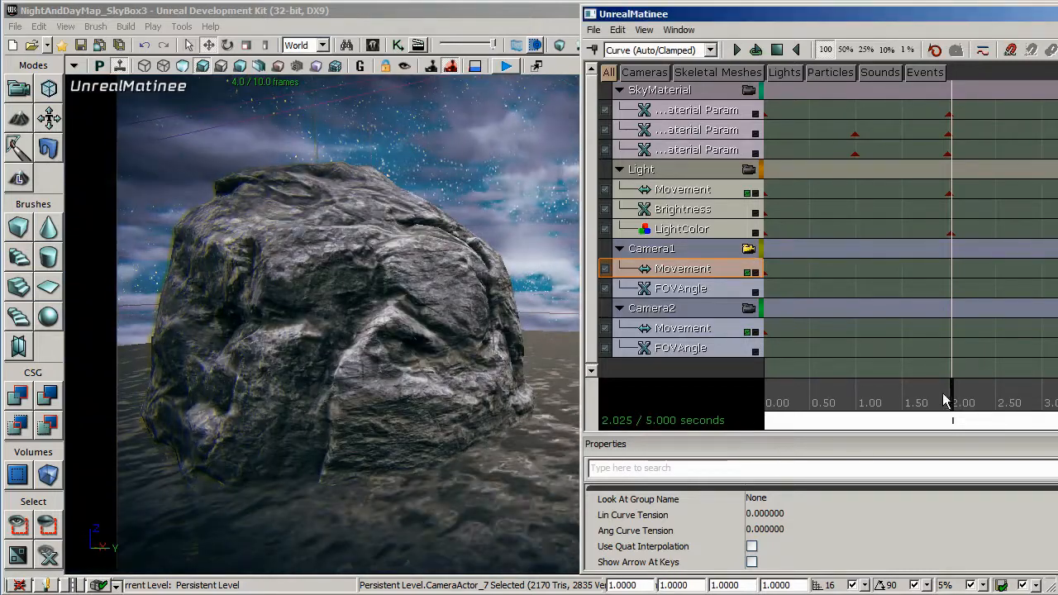
left_click_drag(950, 390, 729, 396)
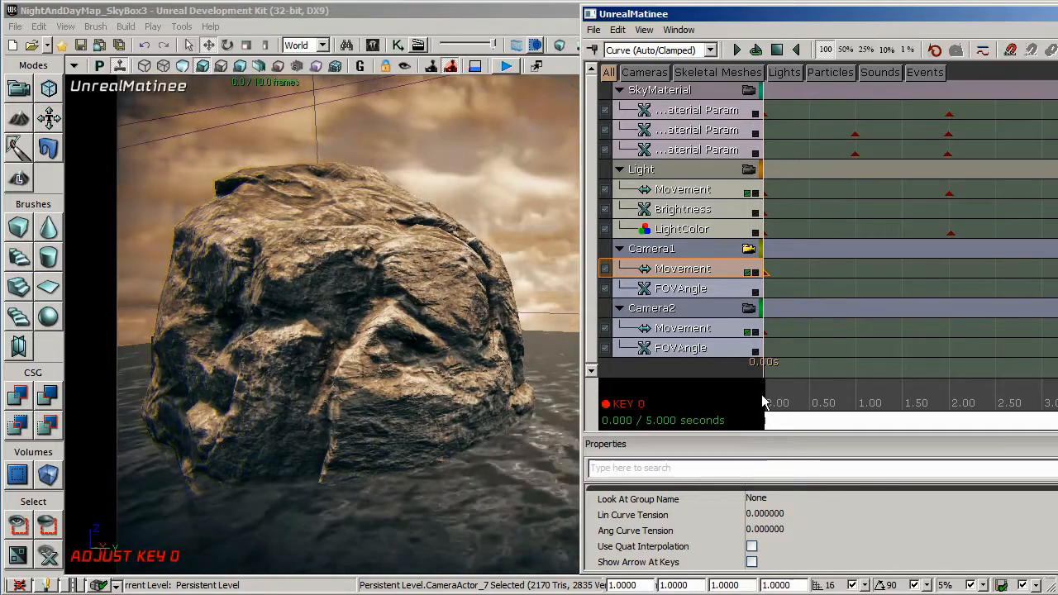
Add a Camera1 Movement key at about 2.02 seconds, pull the camera back to show both rocks, and scrub the shot.
left_click_drag(767, 400, 951, 426)
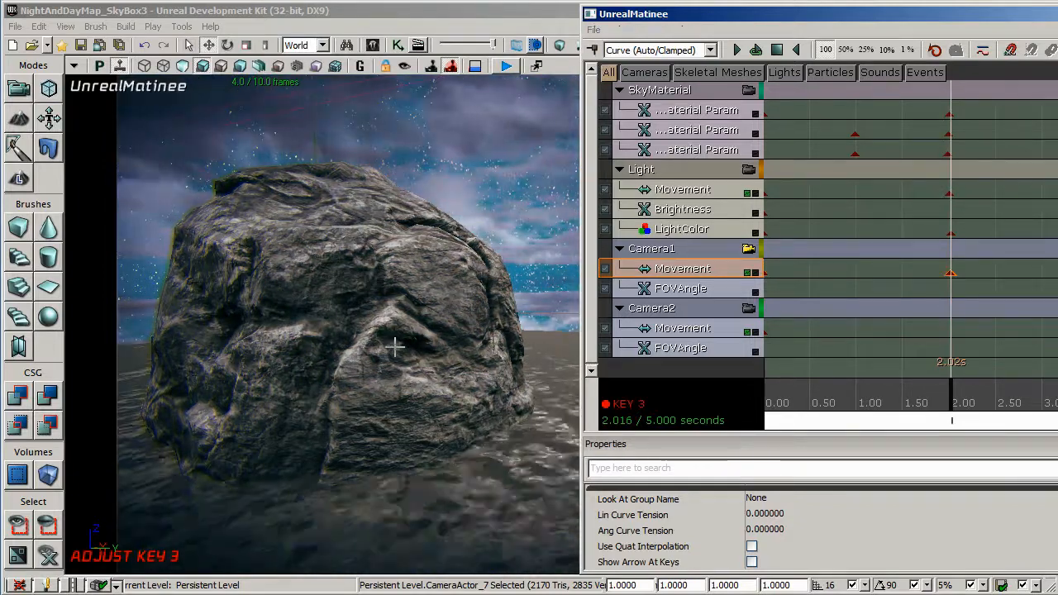
left_click_drag(394, 347, 387, 368)
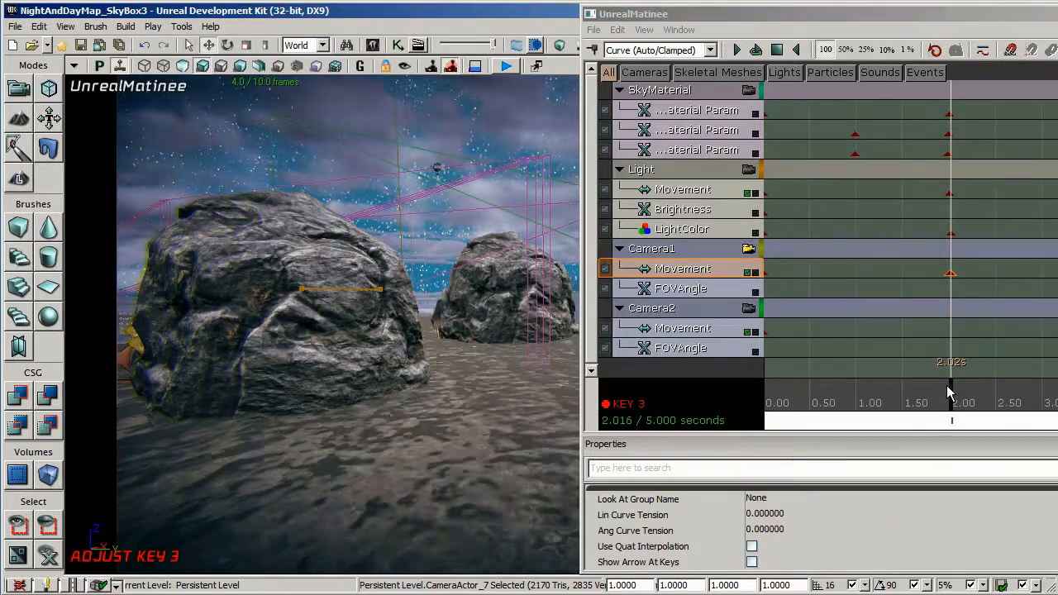
left_click_drag(951, 392, 762, 380)
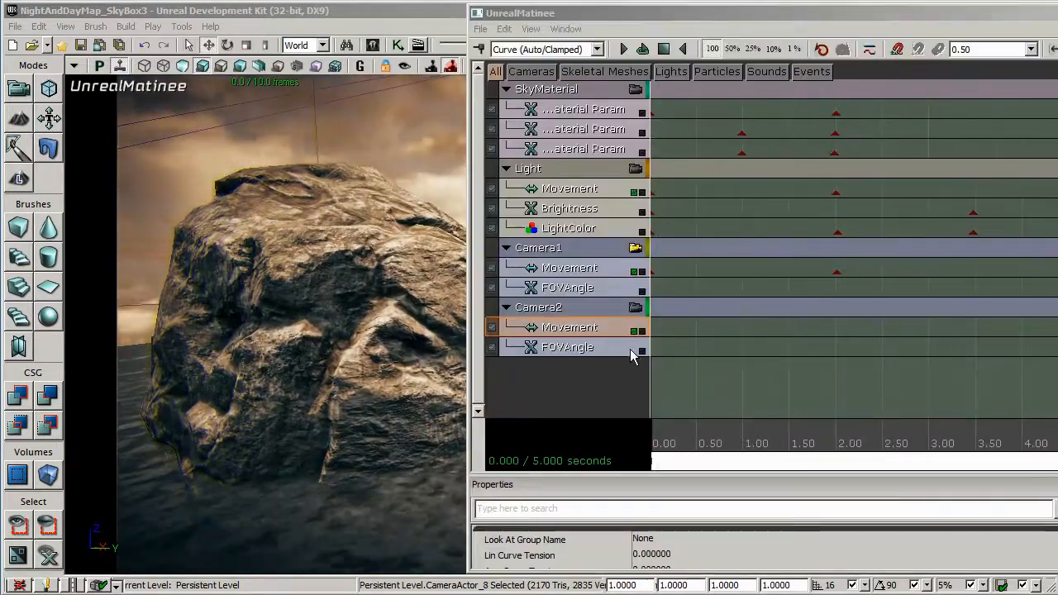
View through Camera2, key its Movement track at 0 seconds and near 2 seconds, and set the second key's time to 2.
left_click(635, 309)
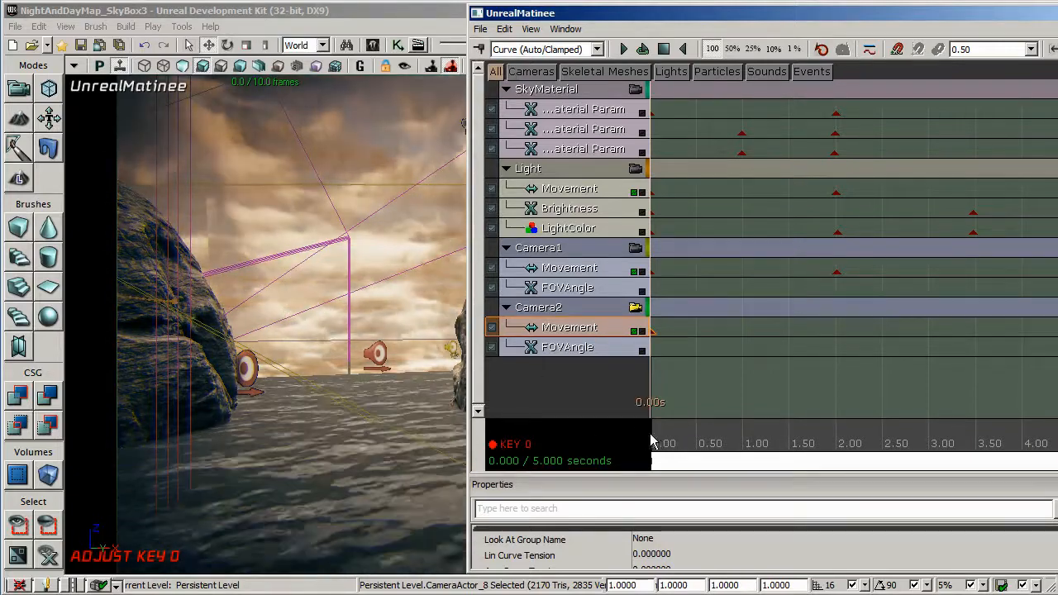
left_click_drag(652, 443, 845, 458)
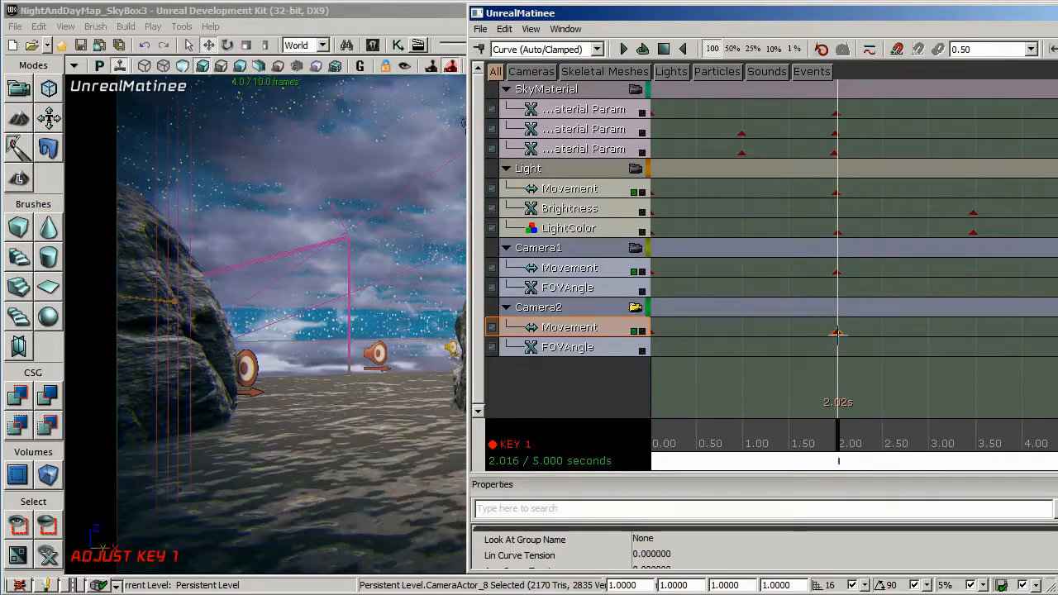
right_click(836, 333)
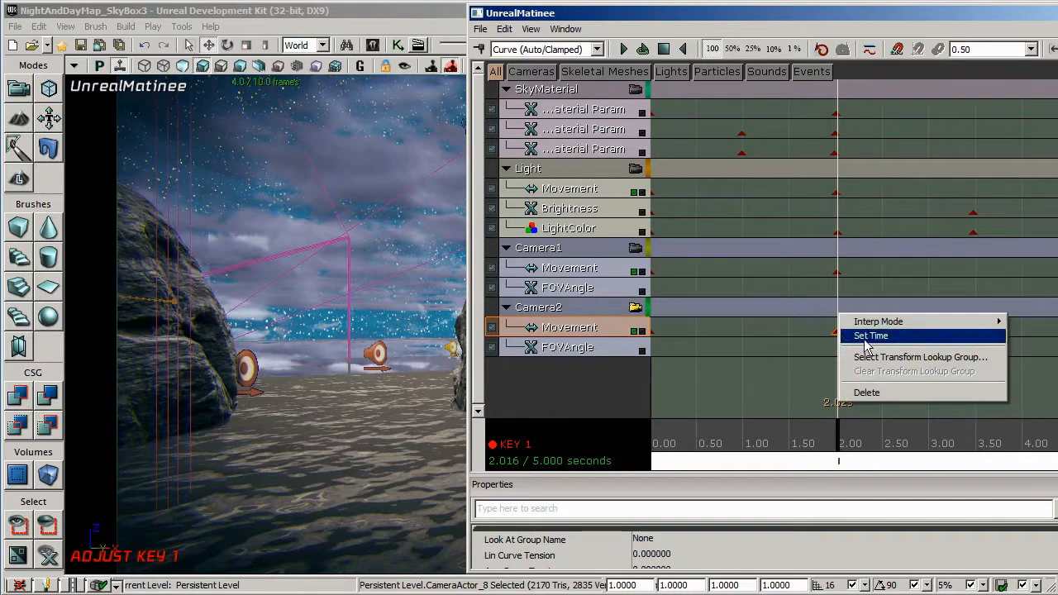
left_click(864, 339)
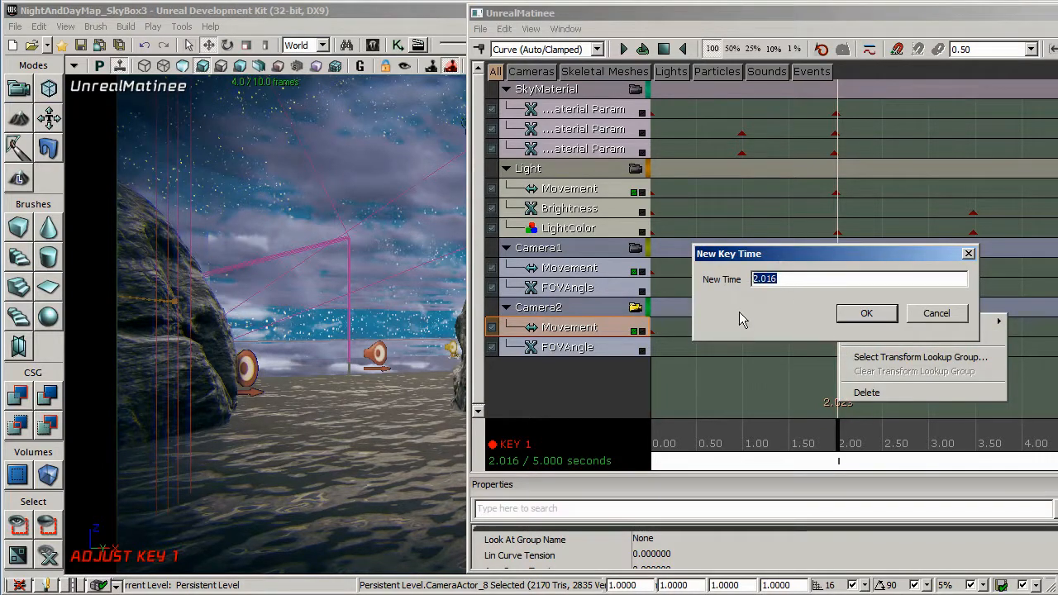
type("2")
key("Return")
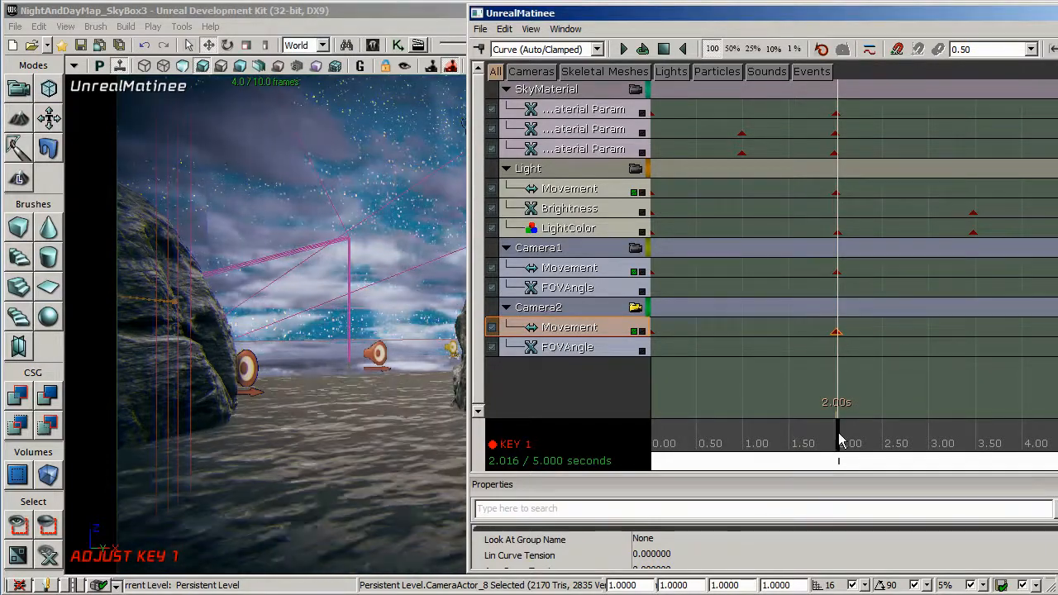
Add a Camera2 Movement key at about 3.98 seconds and pull the camera back to show both rocks.
left_click_drag(840, 441, 1024, 450)
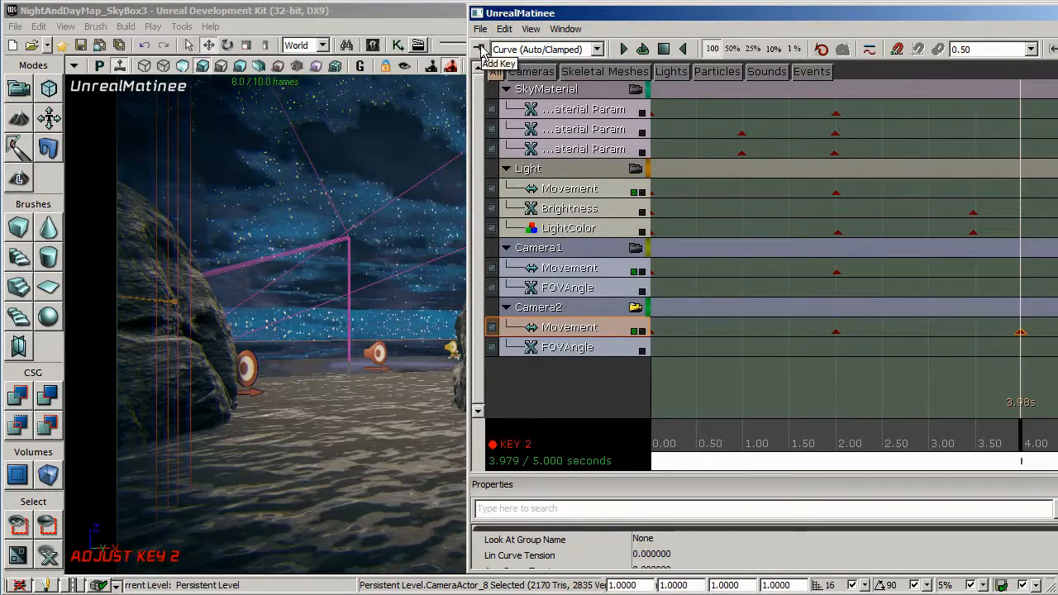
left_click_drag(305, 371, 294, 426)
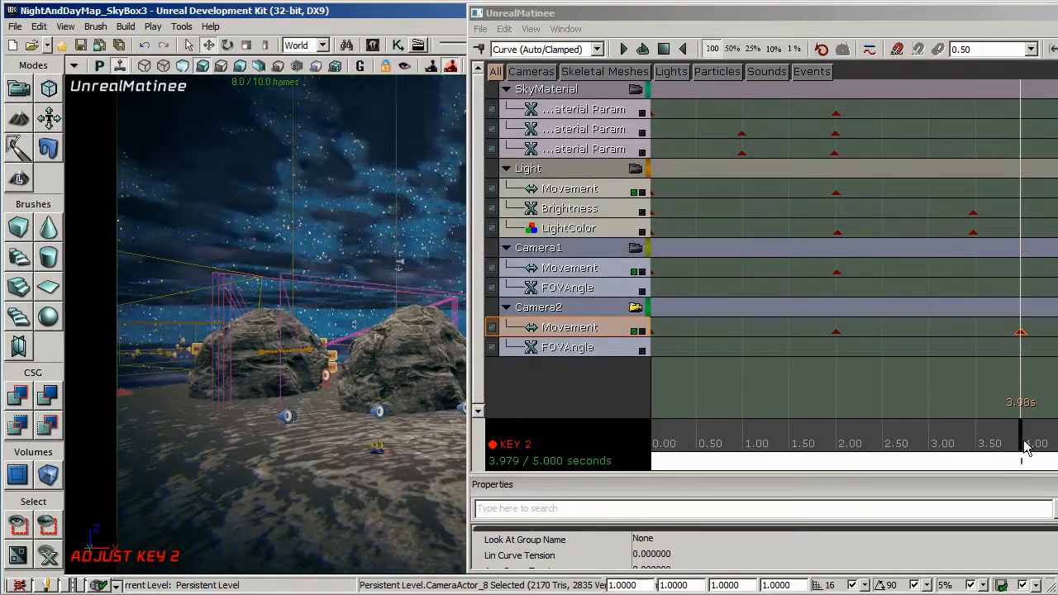
mouse_move(1022, 444)
left_mouse_down()
mouse_move(657, 435)
mouse_move(1024, 443)
left_mouse_up()
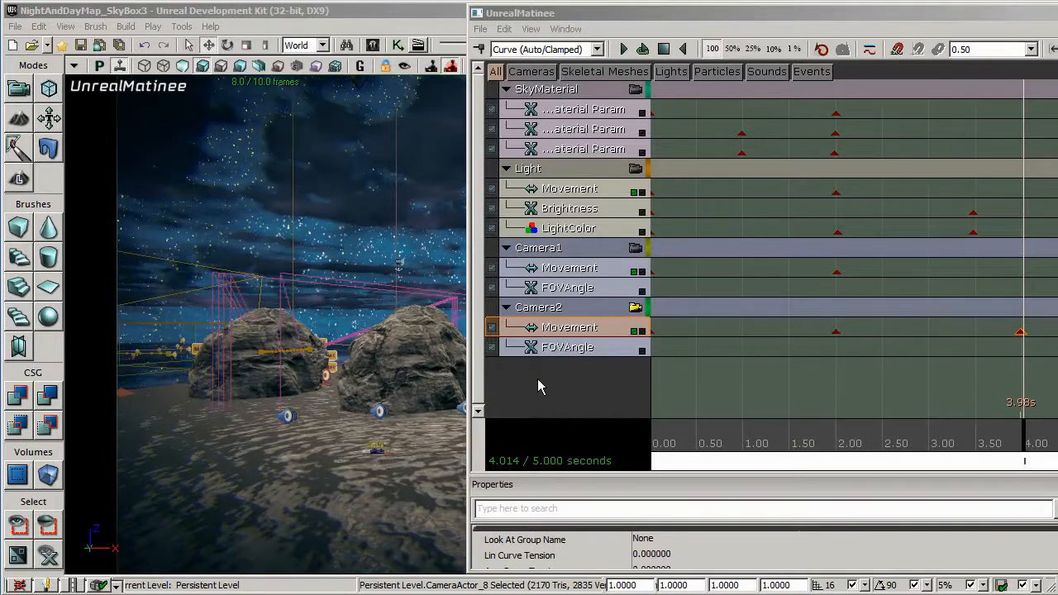
Add a new director group and insert a cut to Camera1 at 0 seconds on its Director track.
right_click(537, 387)
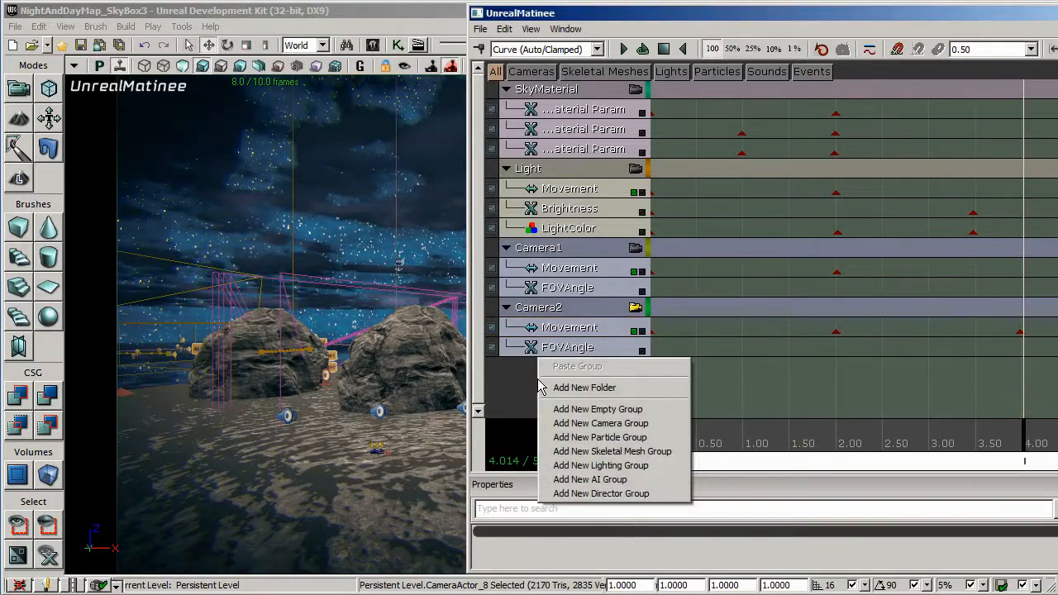
left_click(601, 494)
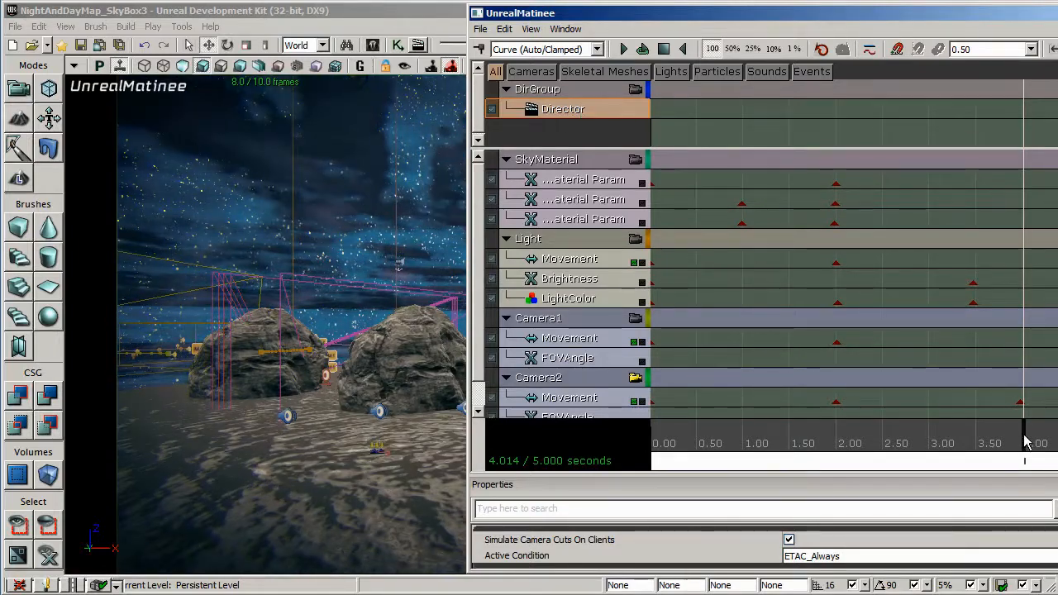
left_click_drag(1025, 442, 652, 444)
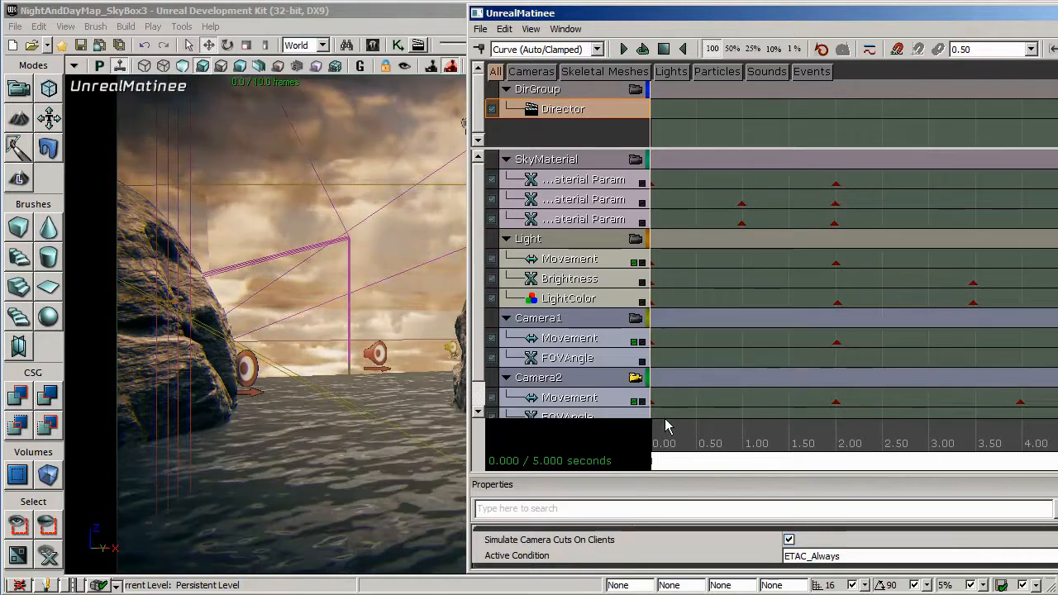
left_click(484, 50)
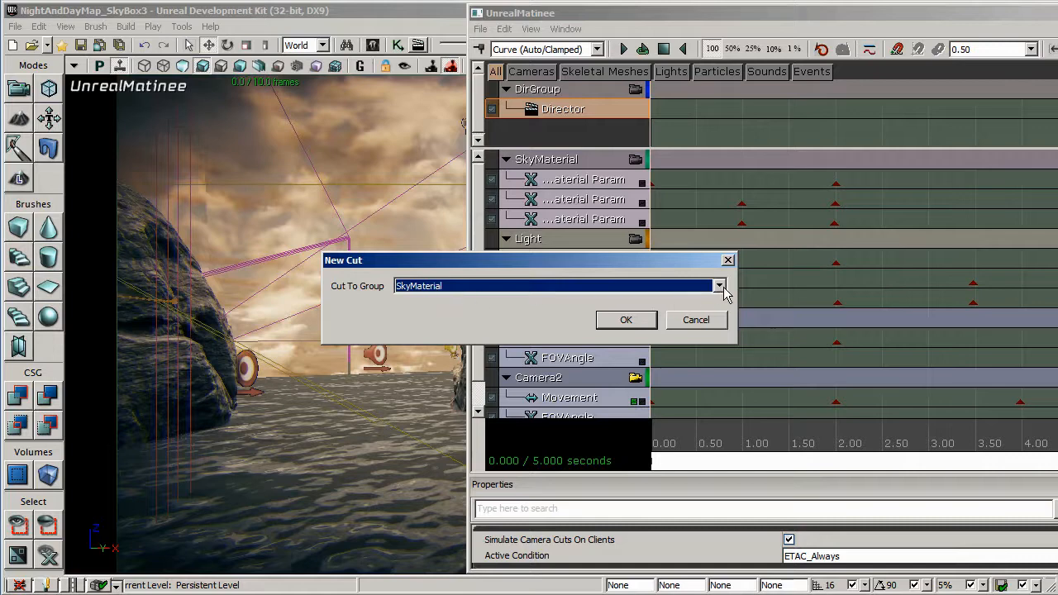
left_click(719, 286)
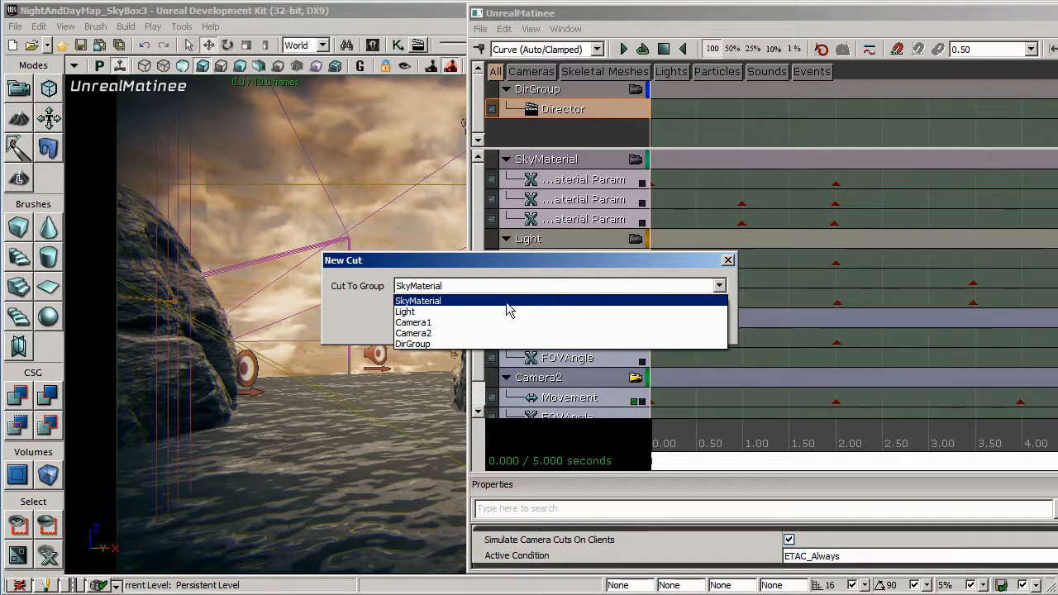
left_click(440, 322)
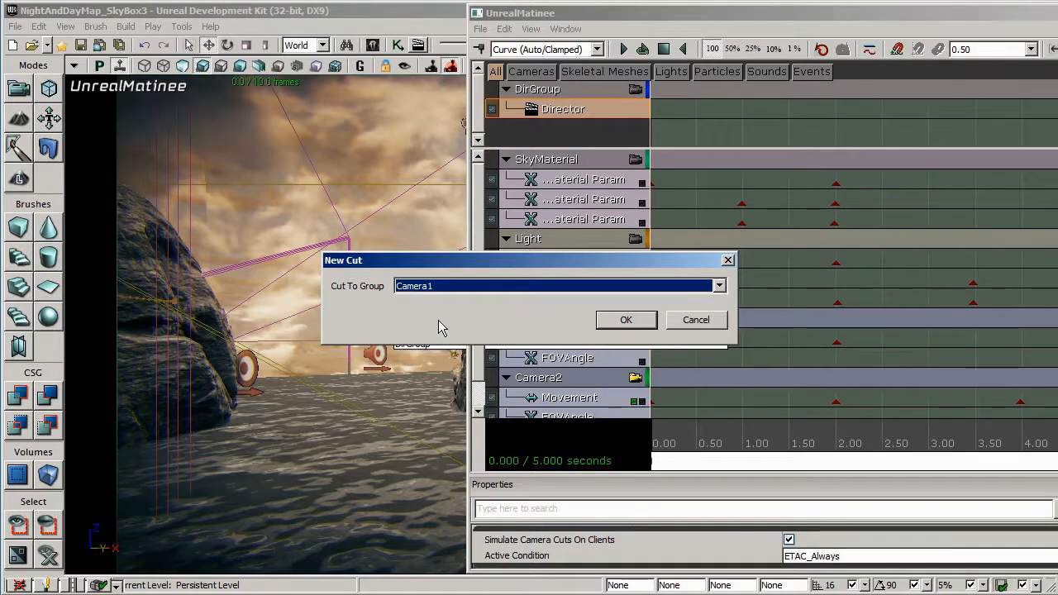
left_click(624, 320)
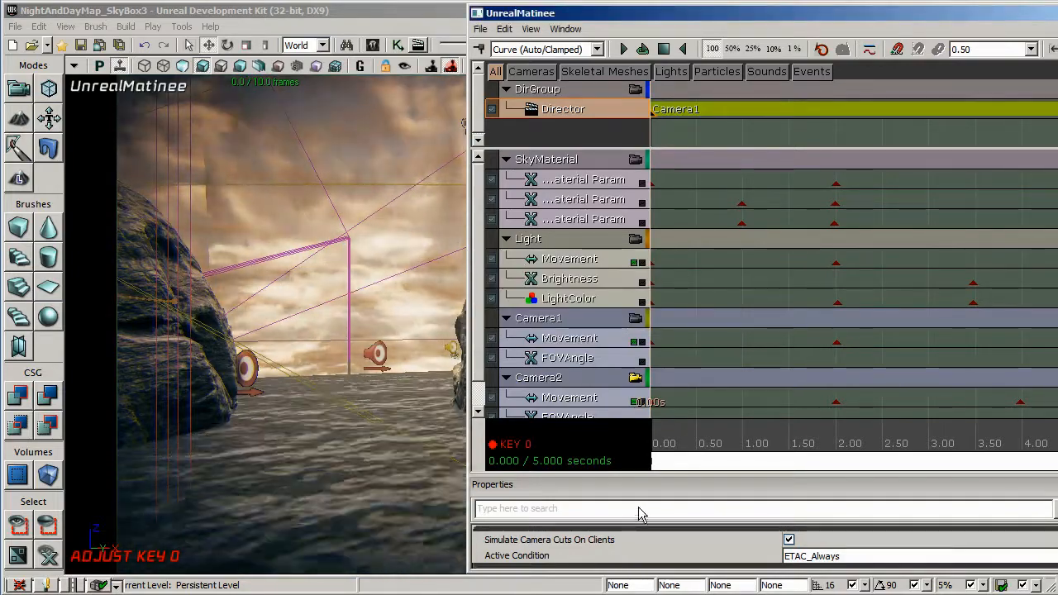
Insert a cut to Camera2 on the Director track at about 1.99 seconds.
left_click_drag(652, 438, 565, 477)
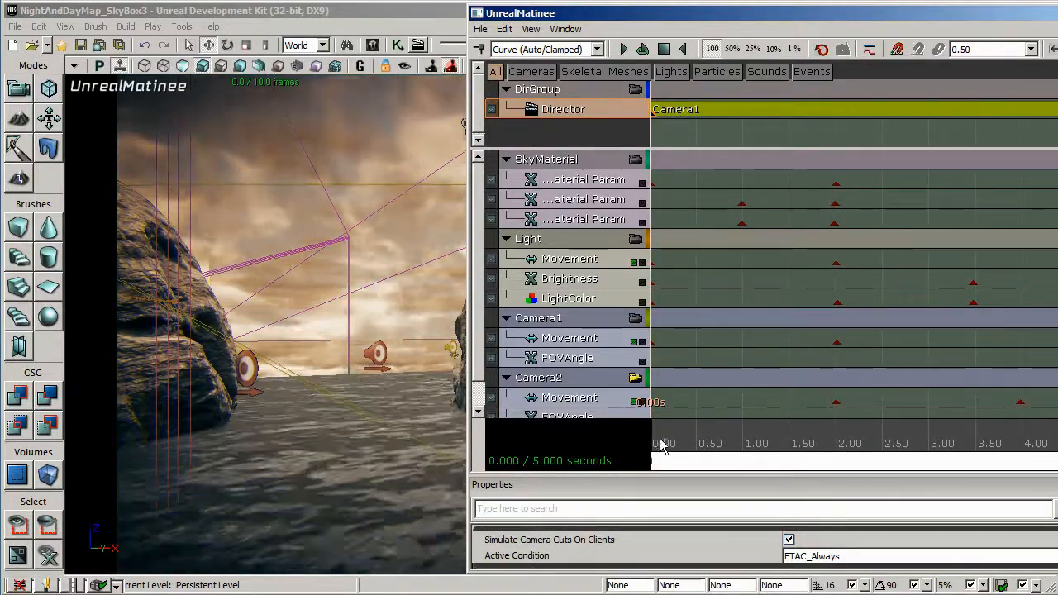
left_click_drag(653, 444, 836, 436)
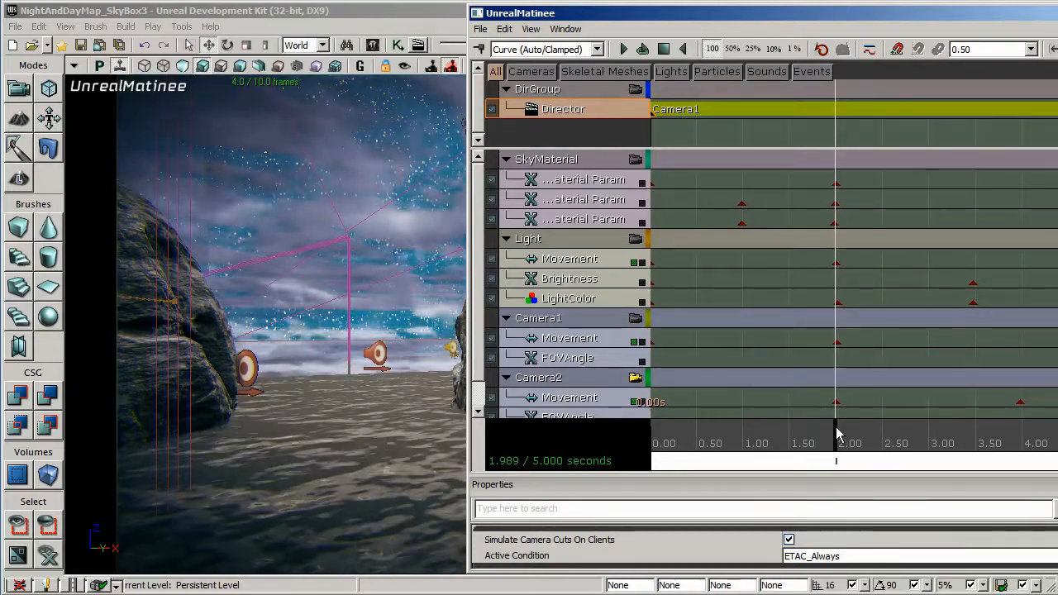
left_click(479, 49)
left_click(718, 286)
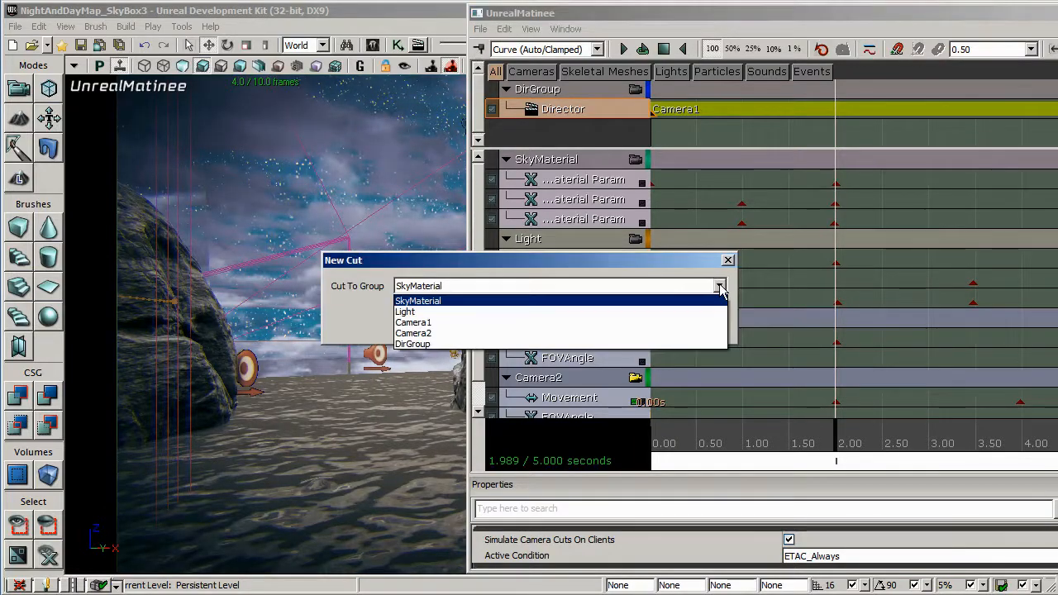
left_click(413, 333)
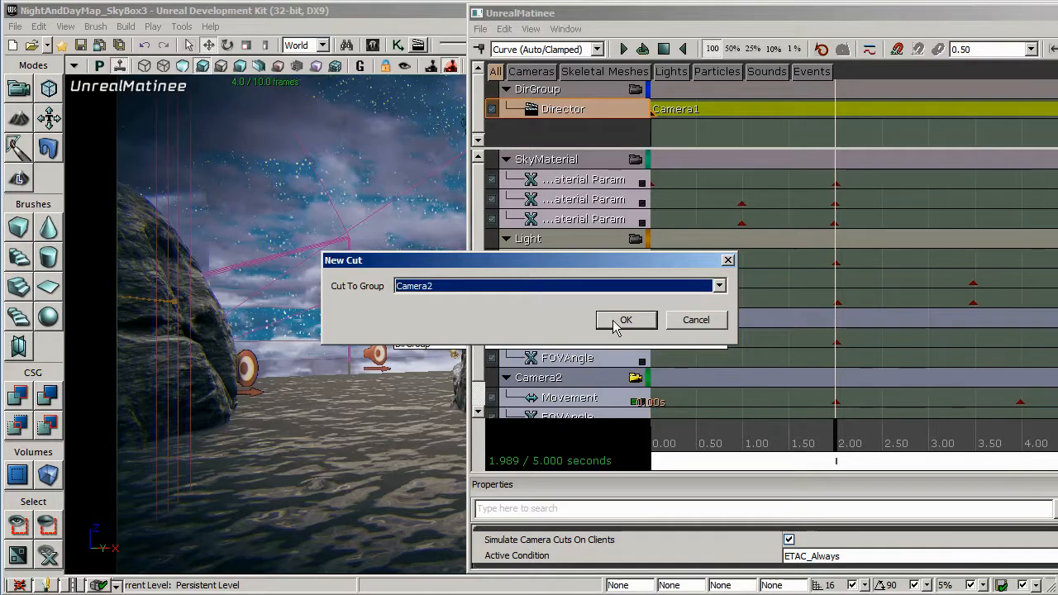
left_click(613, 320)
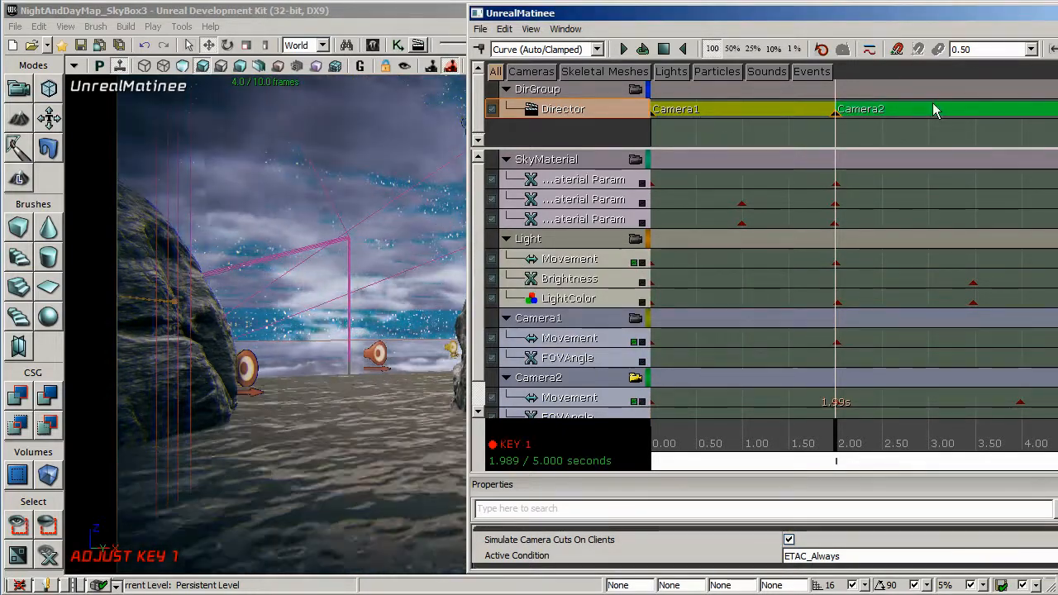
Look through the director group's view and scrub from 0 seconds past the Camera1 to Camera2 cut.
left_click_drag(837, 426, 643, 426)
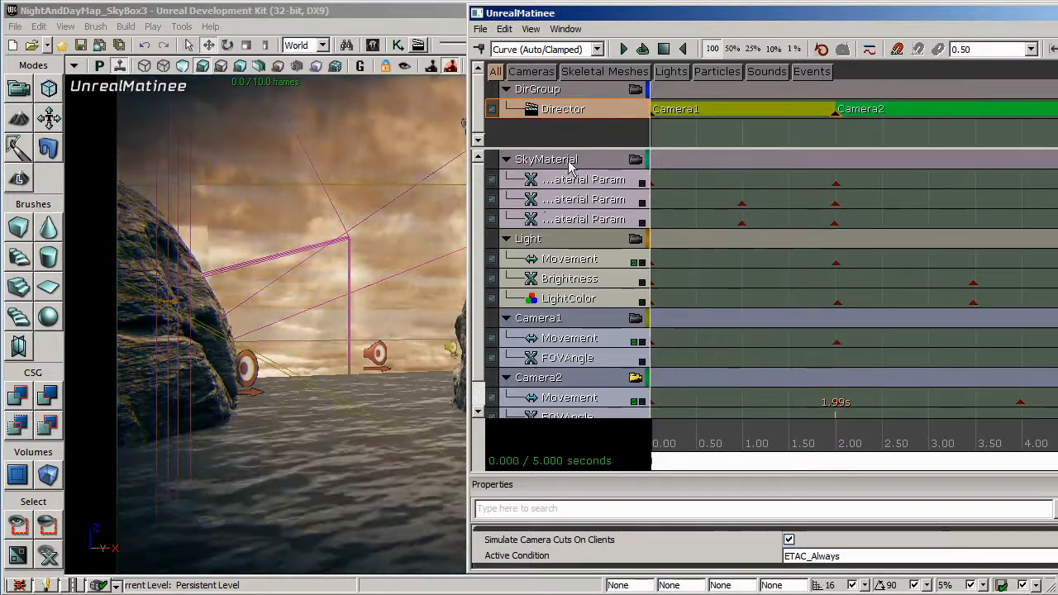
left_click(637, 89)
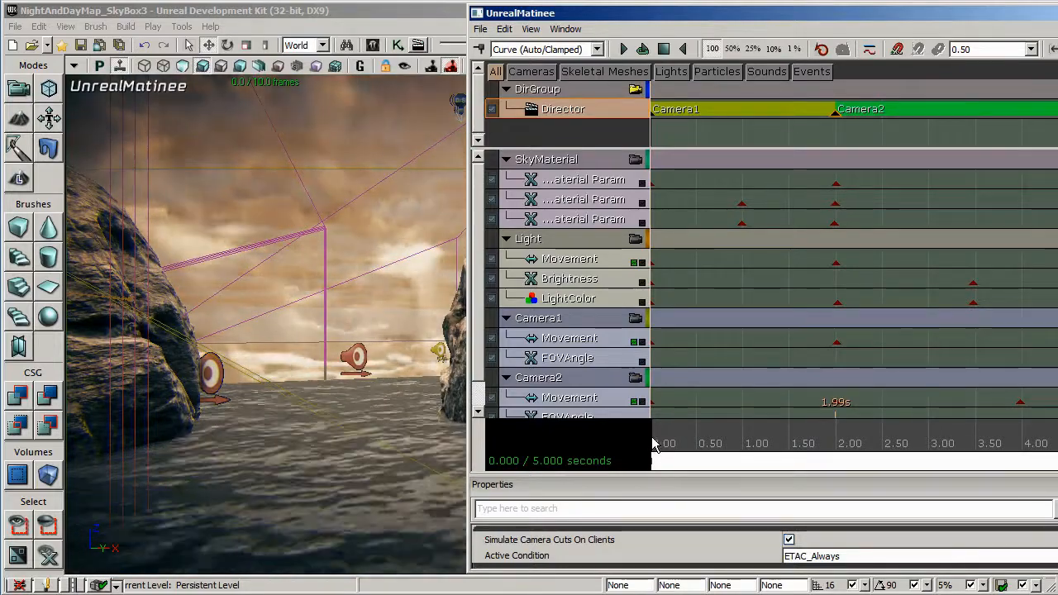
left_click_drag(653, 445, 858, 459)
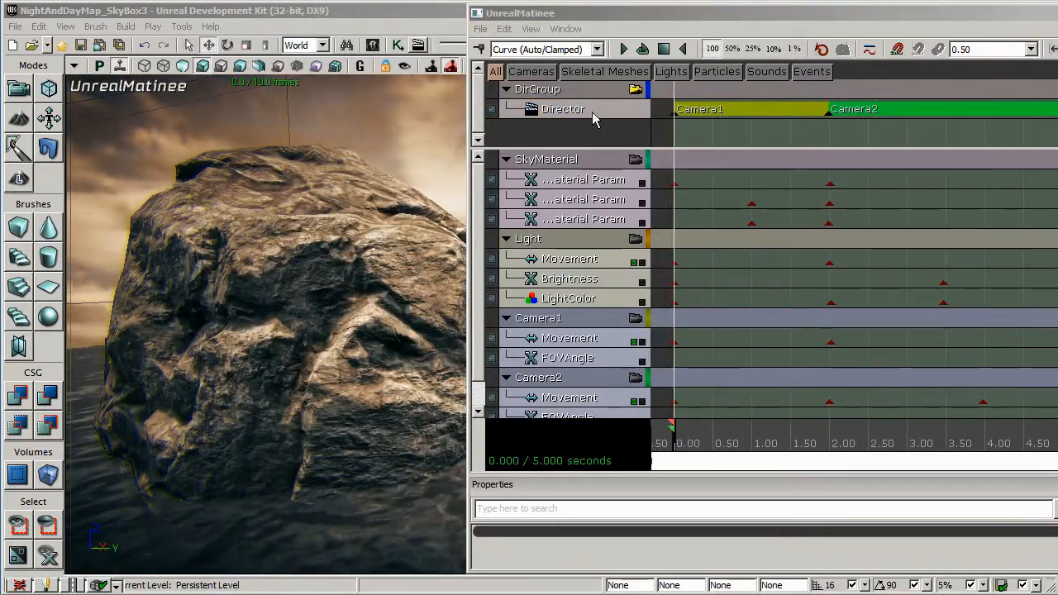
Add a Fade track to DirGroup and key it at 0 seconds and about 0.05 seconds.
right_click(586, 94)
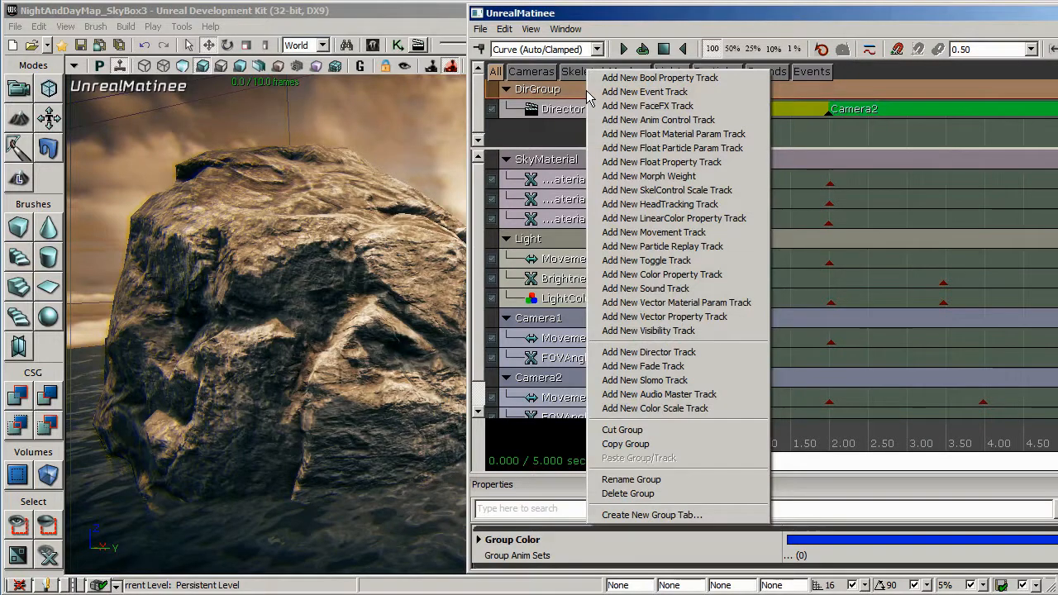
left_click(620, 370)
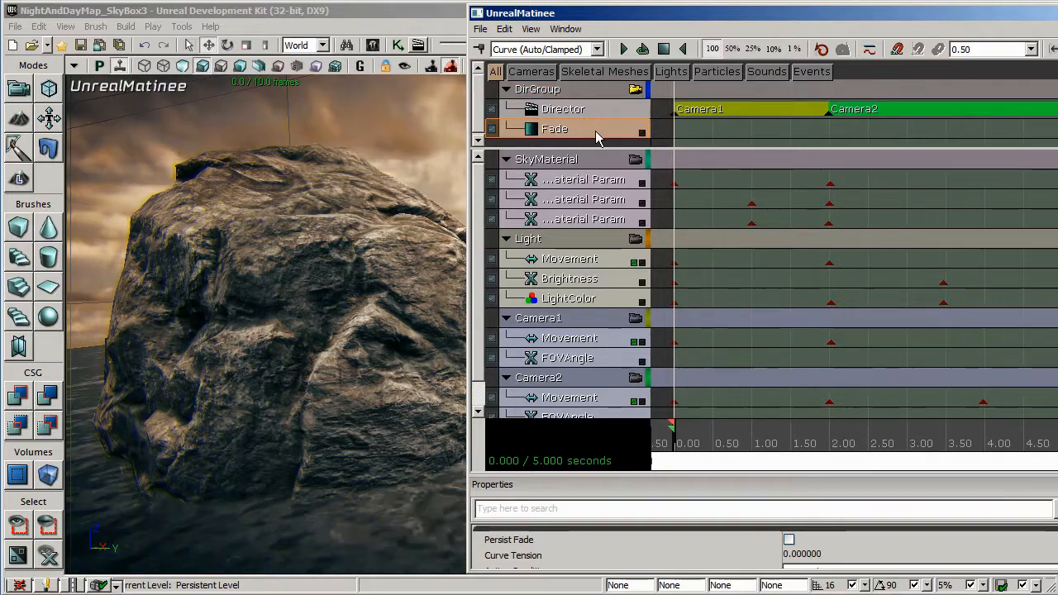
scroll(740, 137, "up", 5)
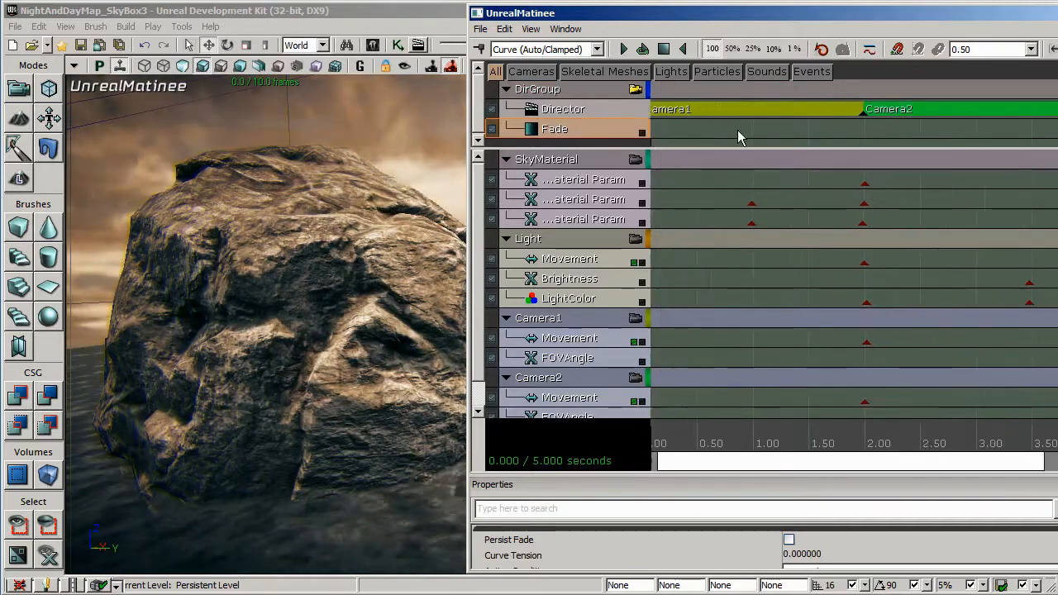
left_click_drag(810, 465, 732, 467)
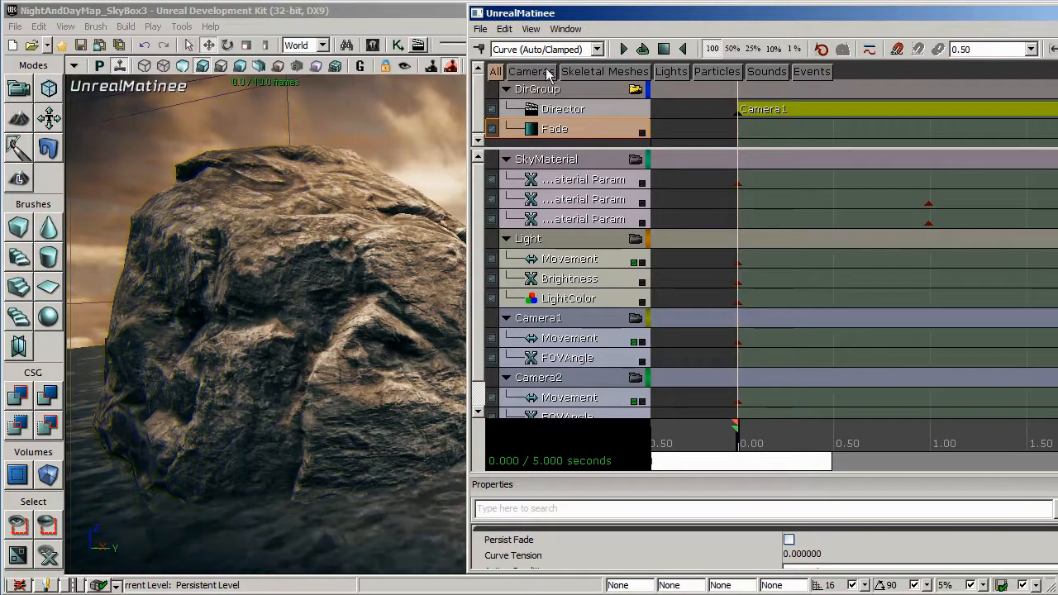
left_click(481, 48)
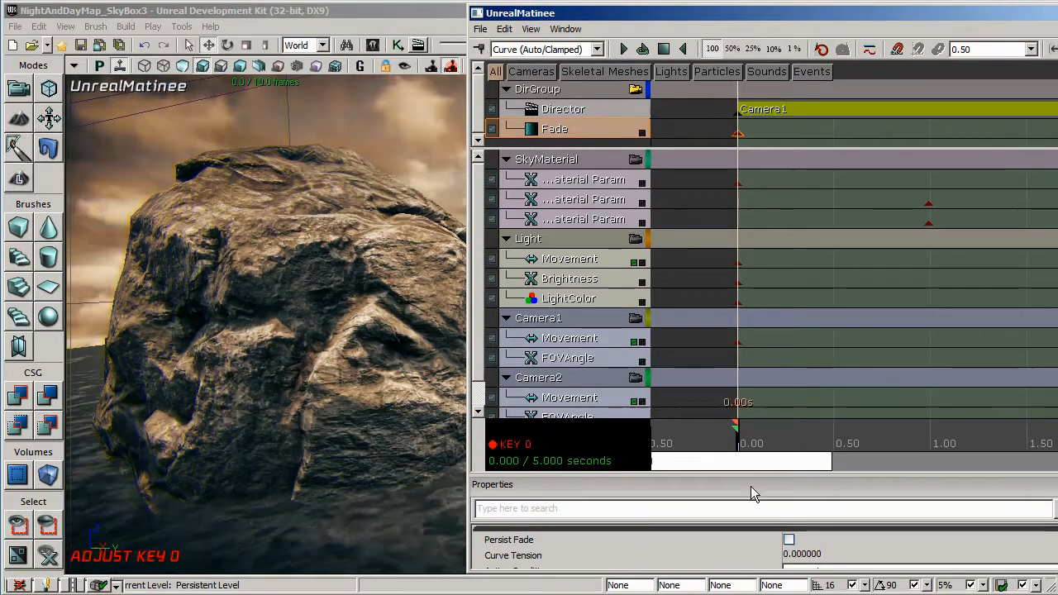
left_click_drag(740, 437, 749, 437)
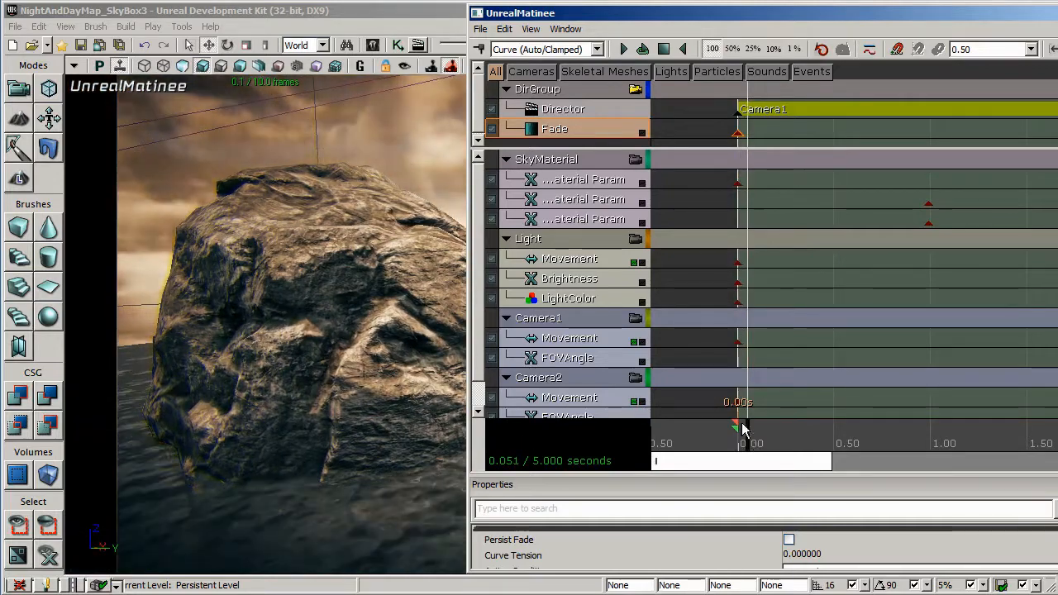
left_click(479, 50)
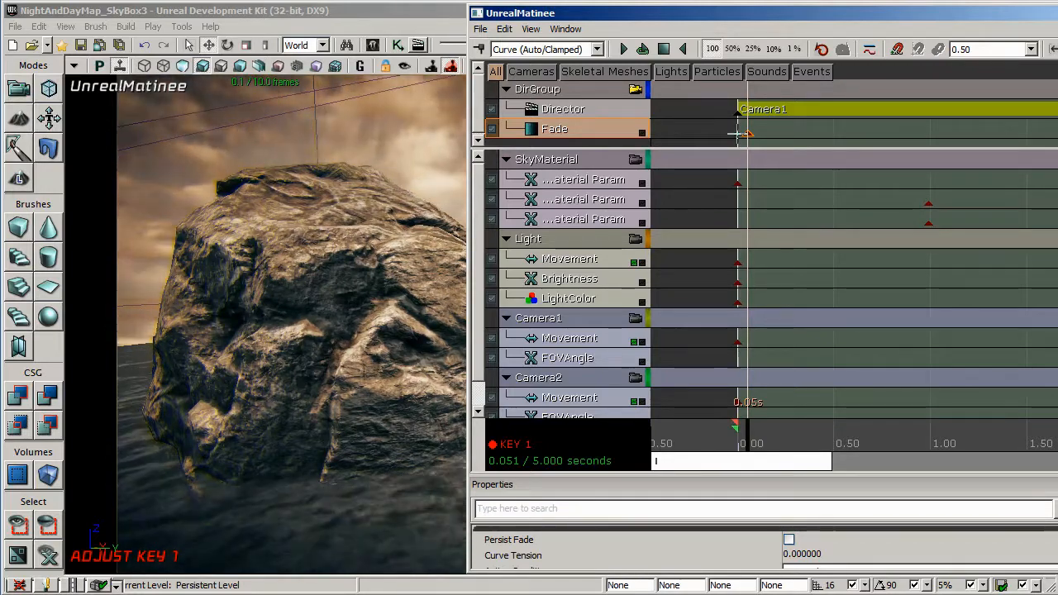
Set the value of the Fade key at 0 seconds to 1 and scrub to about 1 second to preview the fade-in.
left_click(737, 133)
right_click(739, 135)
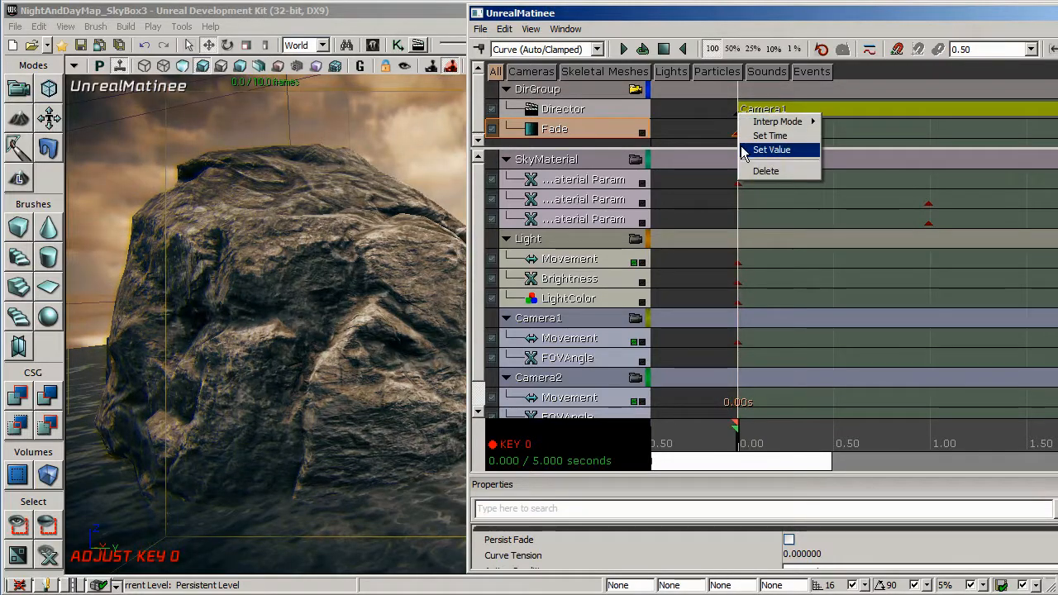
left_click(769, 149)
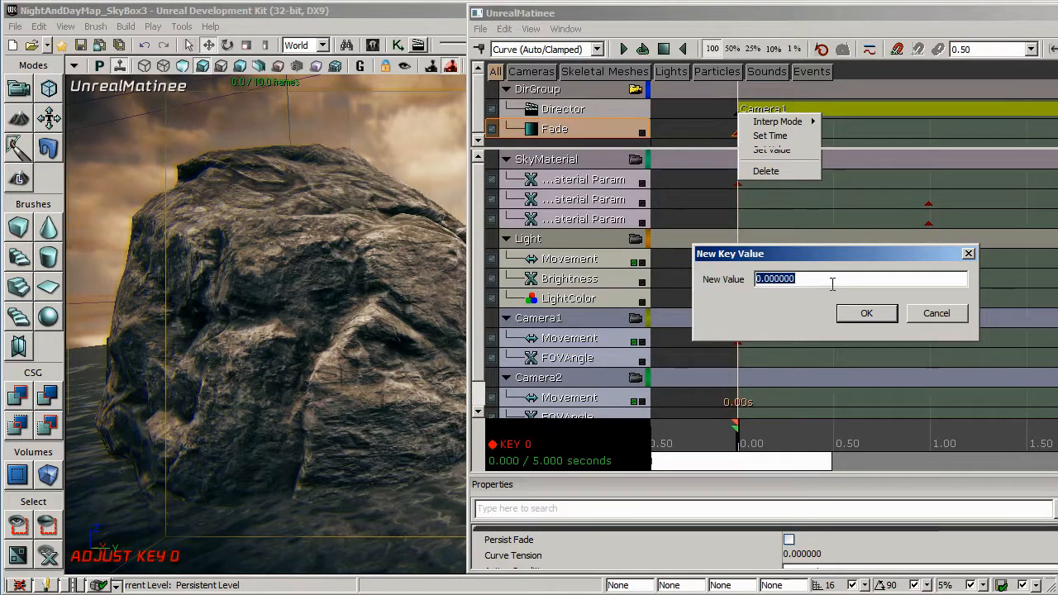
type("1")
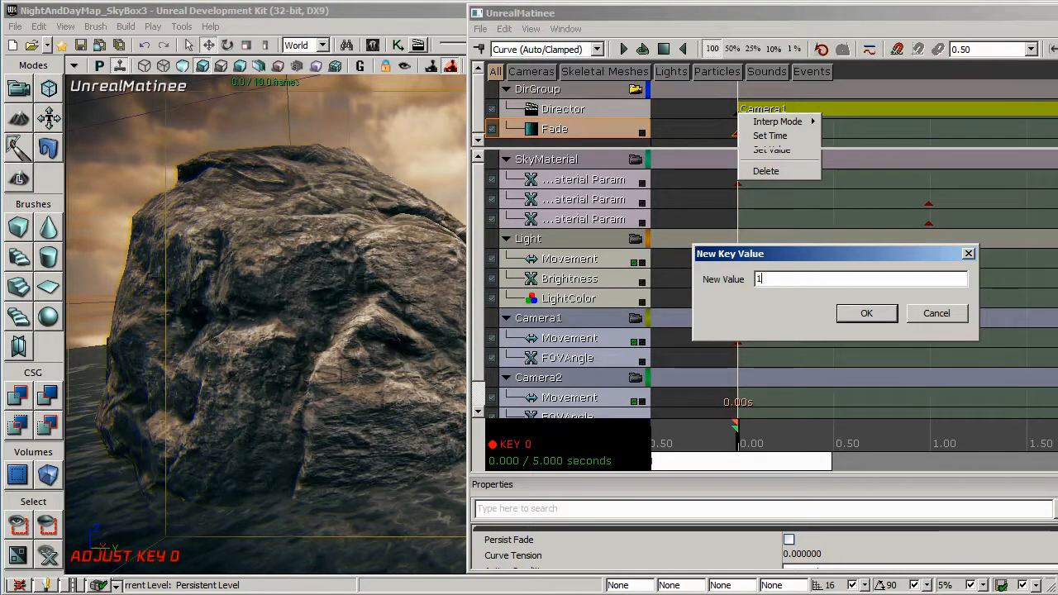
key("Return")
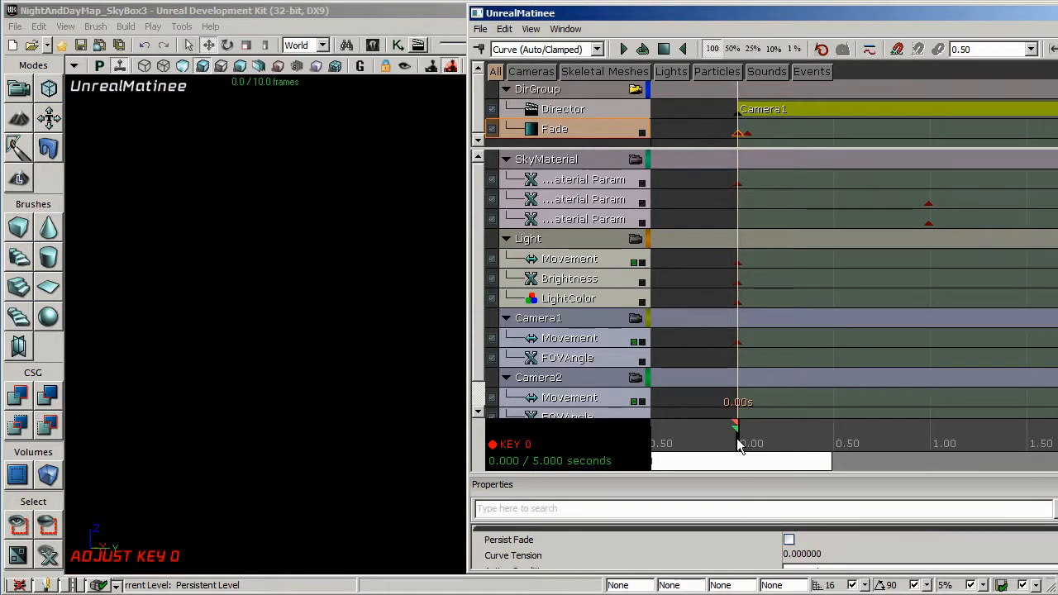
left_click_drag(741, 445, 931, 448)
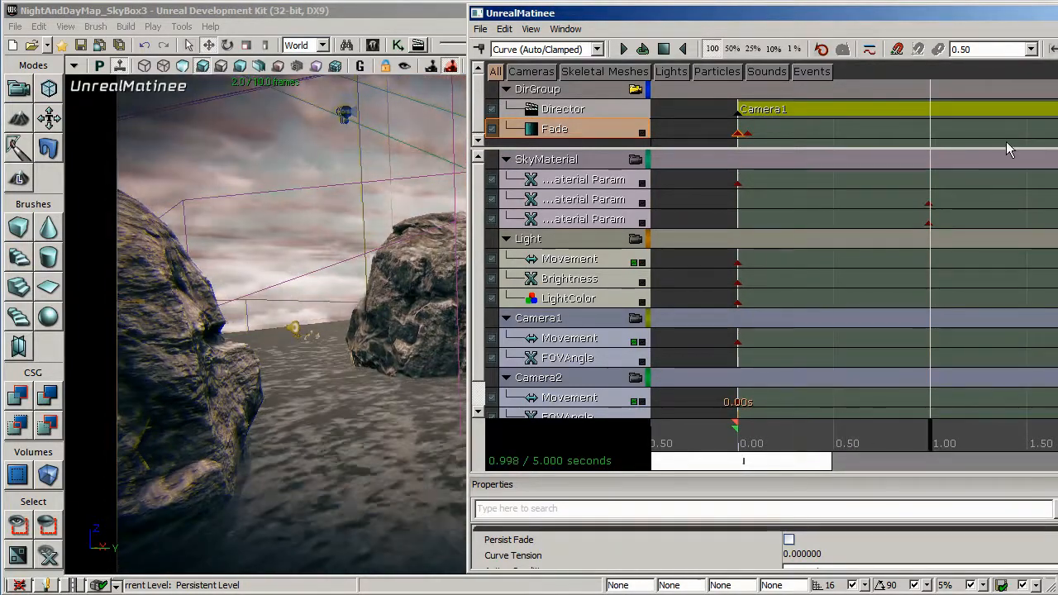
Add Fade keys at about 1.96, 2.04 and 1.99 seconds around the cut to Camera2.
left_click_drag(791, 460, 932, 475)
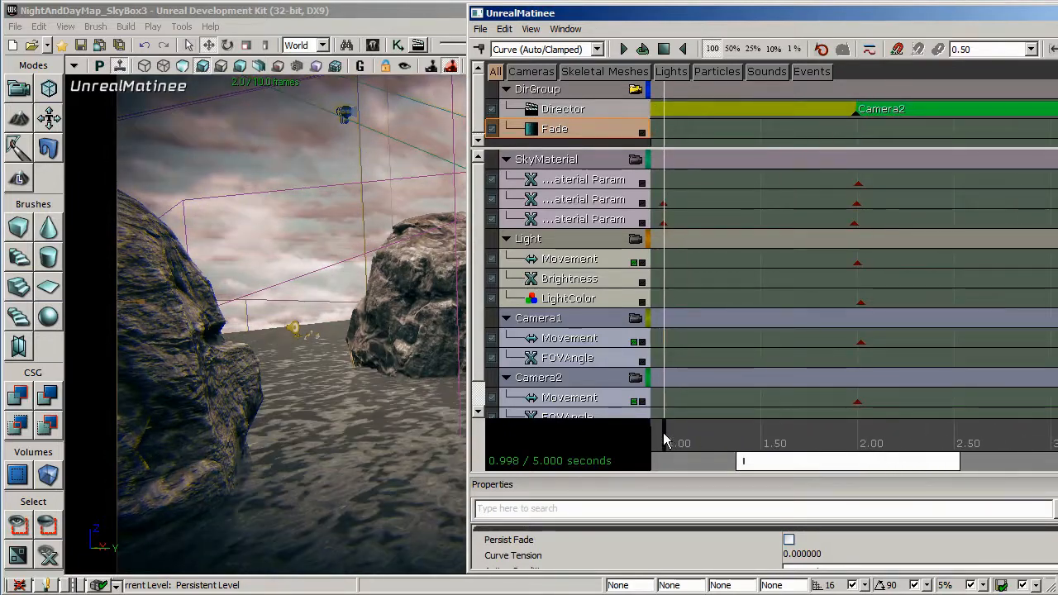
left_click_drag(666, 439, 854, 463)
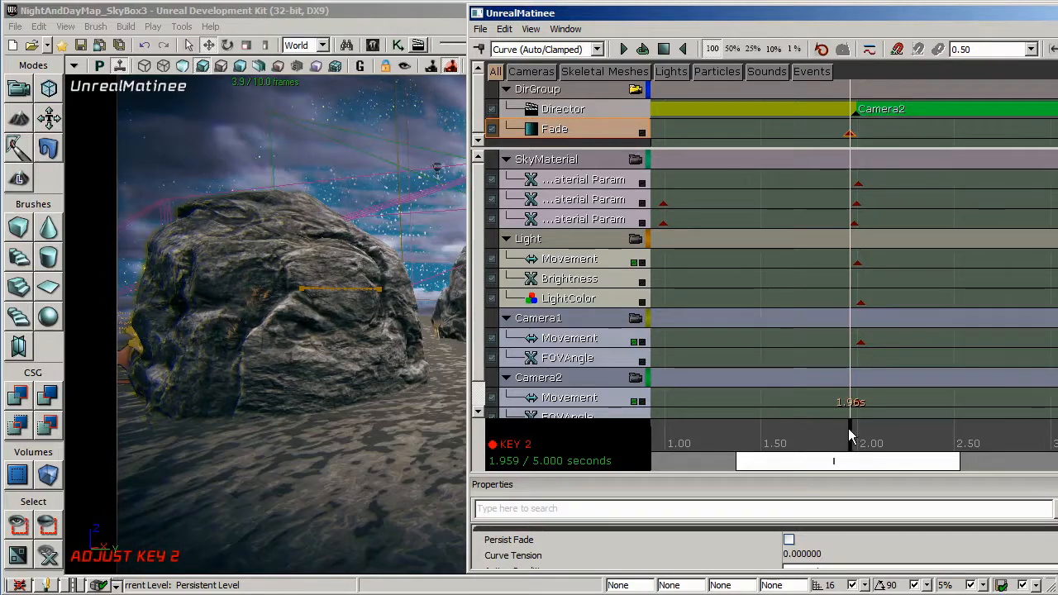
left_click_drag(848, 430, 869, 440)
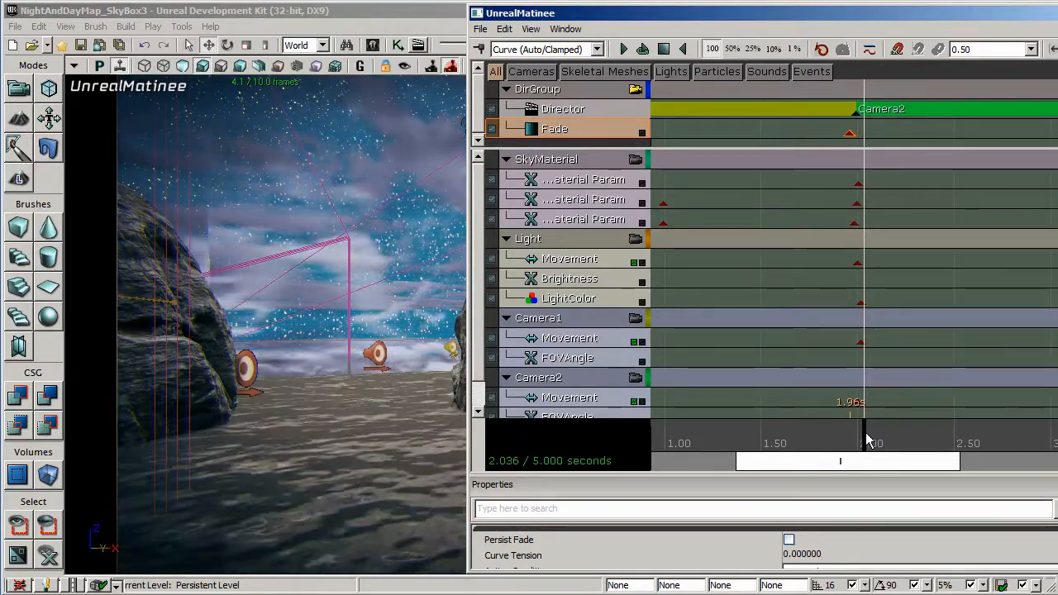
left_click(480, 50)
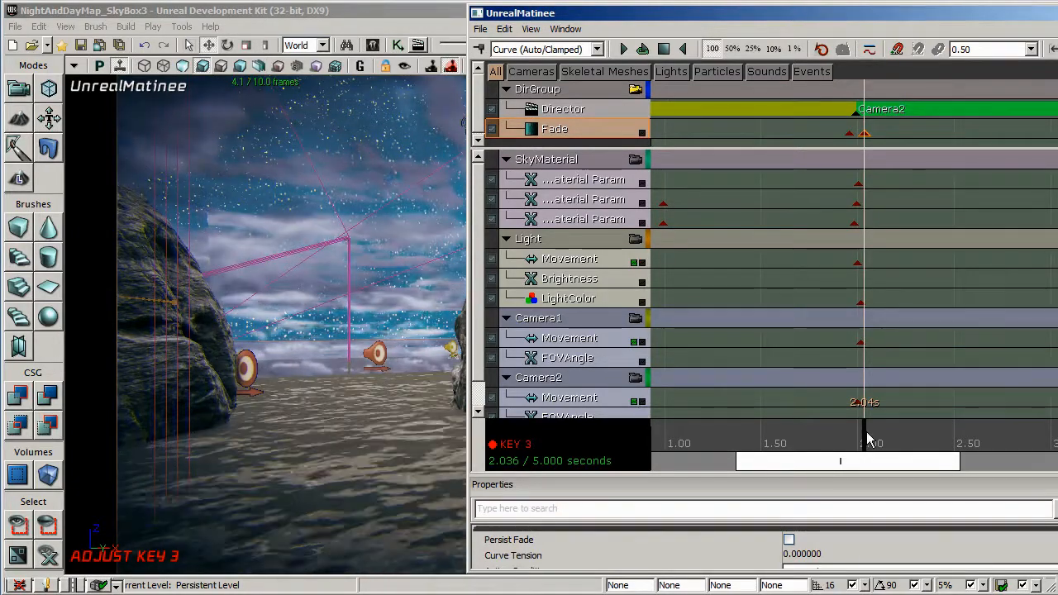
left_click_drag(867, 438, 864, 439)
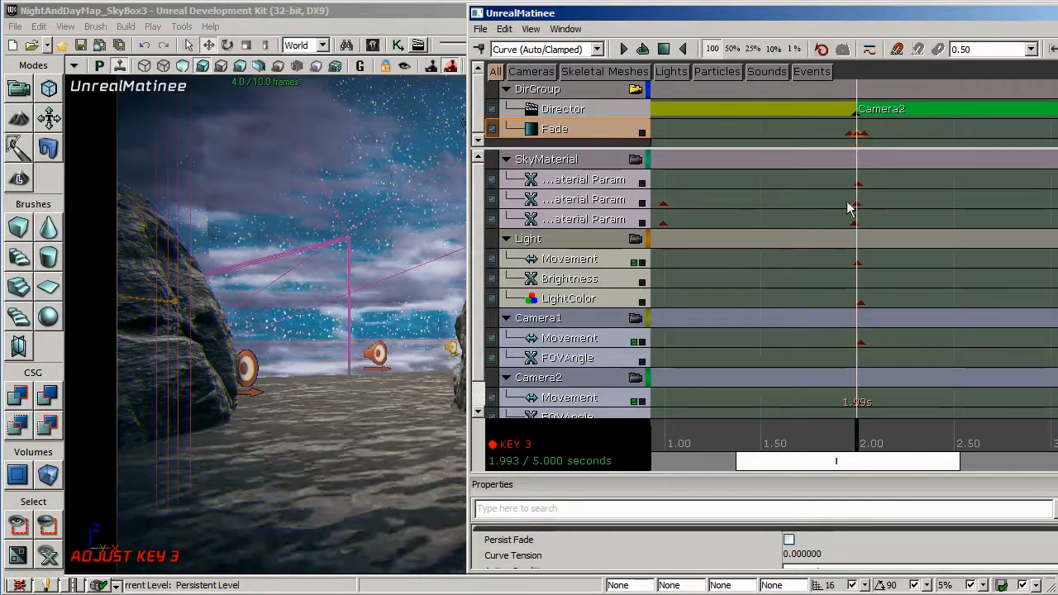
Set the value of the Fade key at about 1.99 seconds to 1 and scrub back across the fade to preview it.
scroll(943, 247, "up", 8)
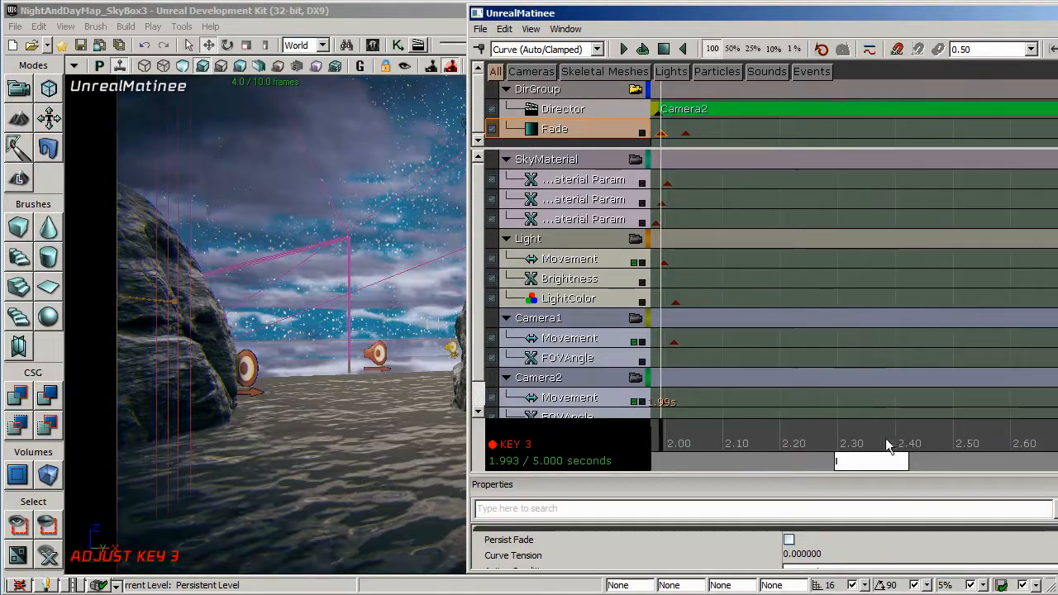
left_click_drag(883, 463, 844, 462)
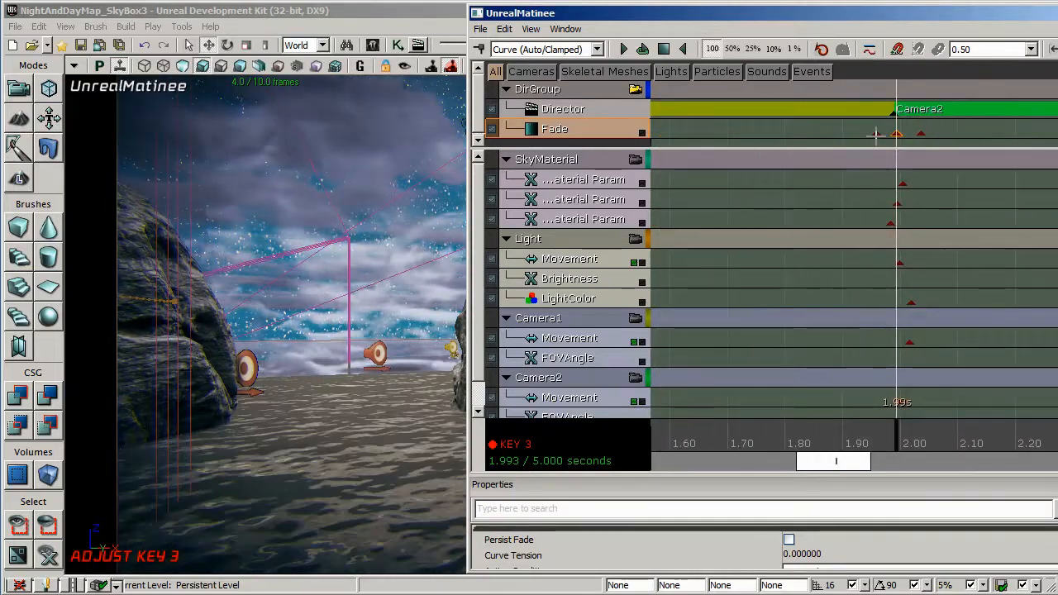
left_click(876, 134)
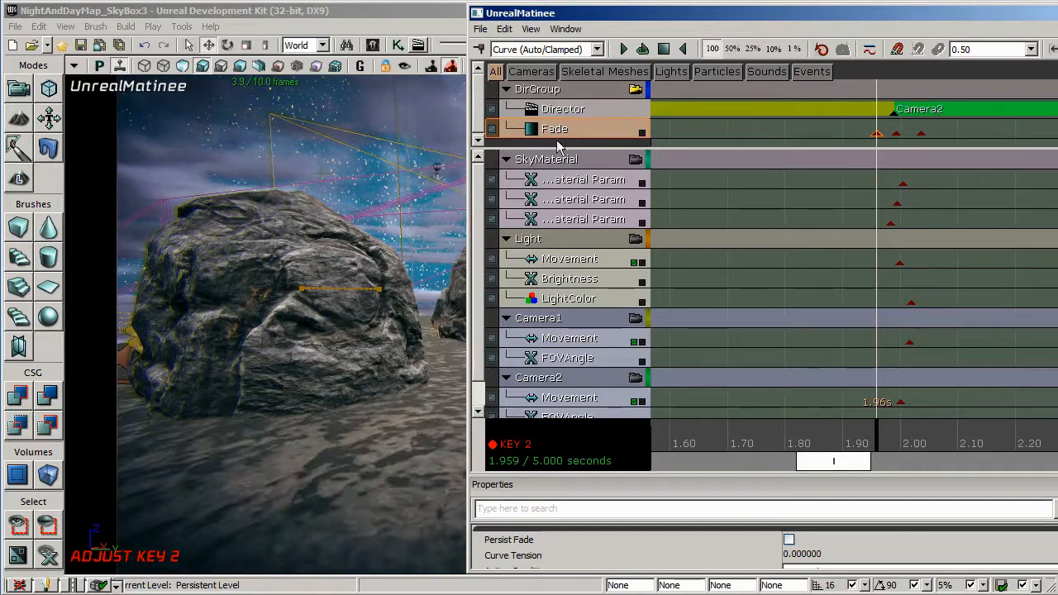
left_click(896, 134)
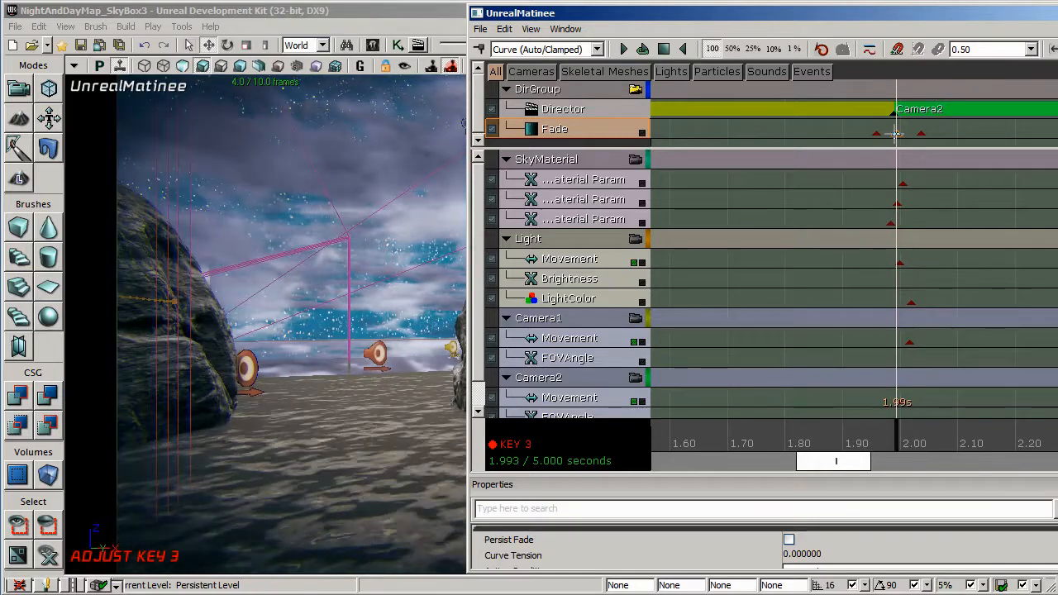
right_click(898, 135)
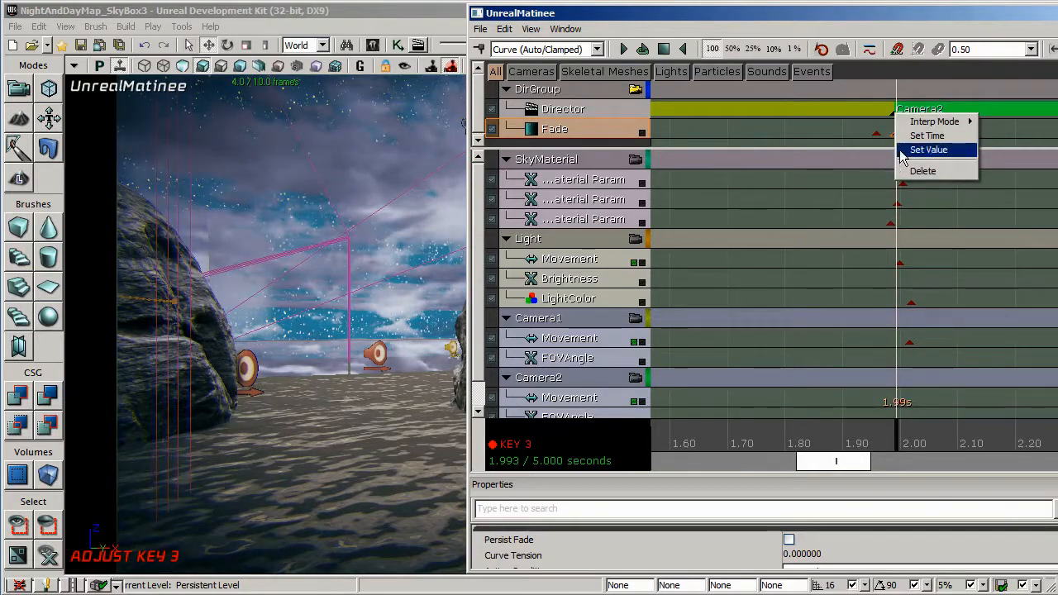
left_click(929, 150)
left_click(867, 310)
left_click(897, 436)
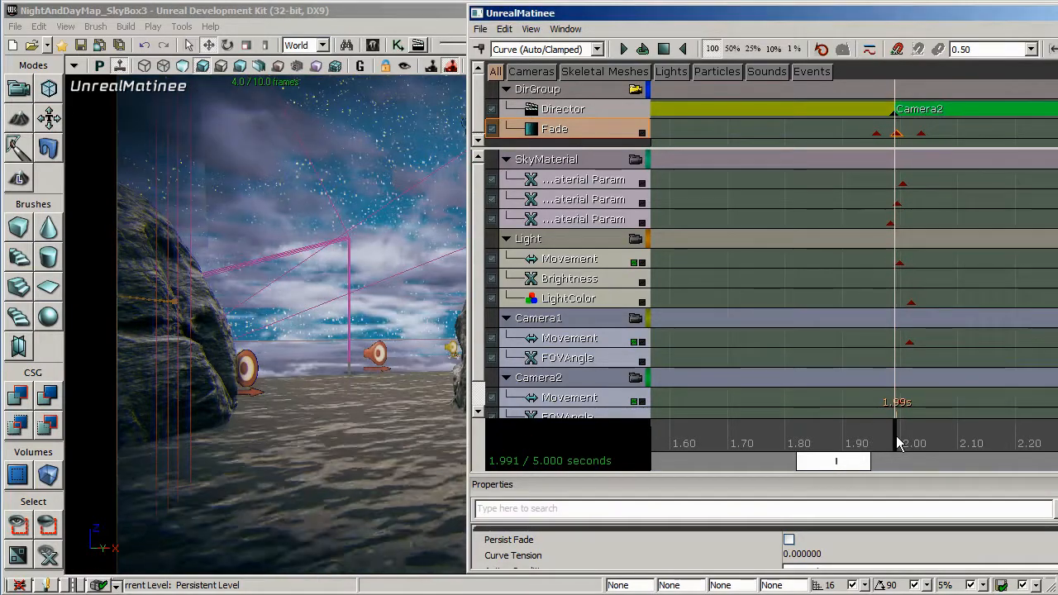
right_click(897, 134)
left_click(917, 152)
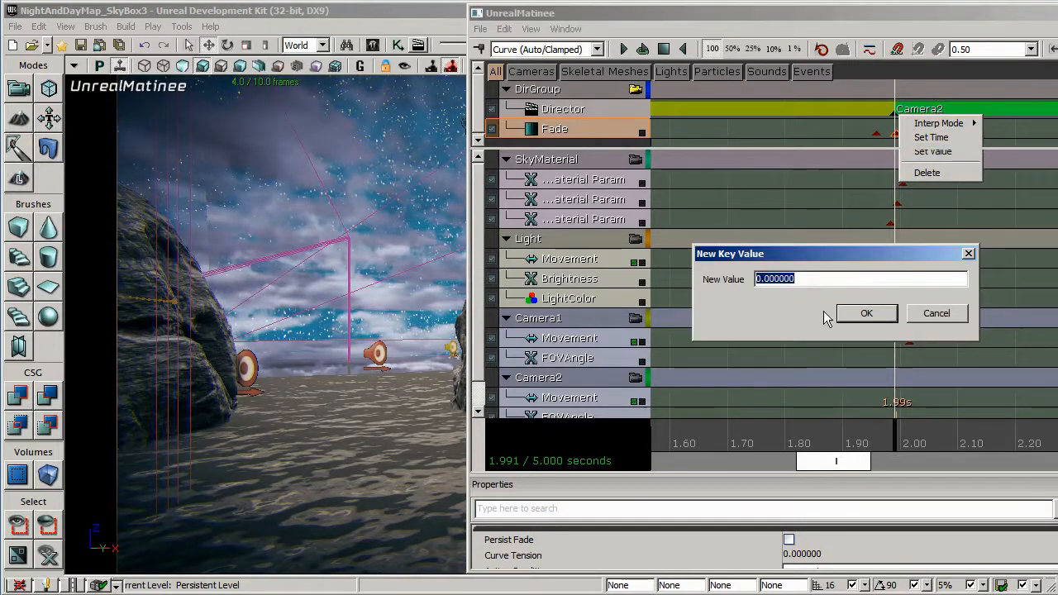
type("1")
key("Return")
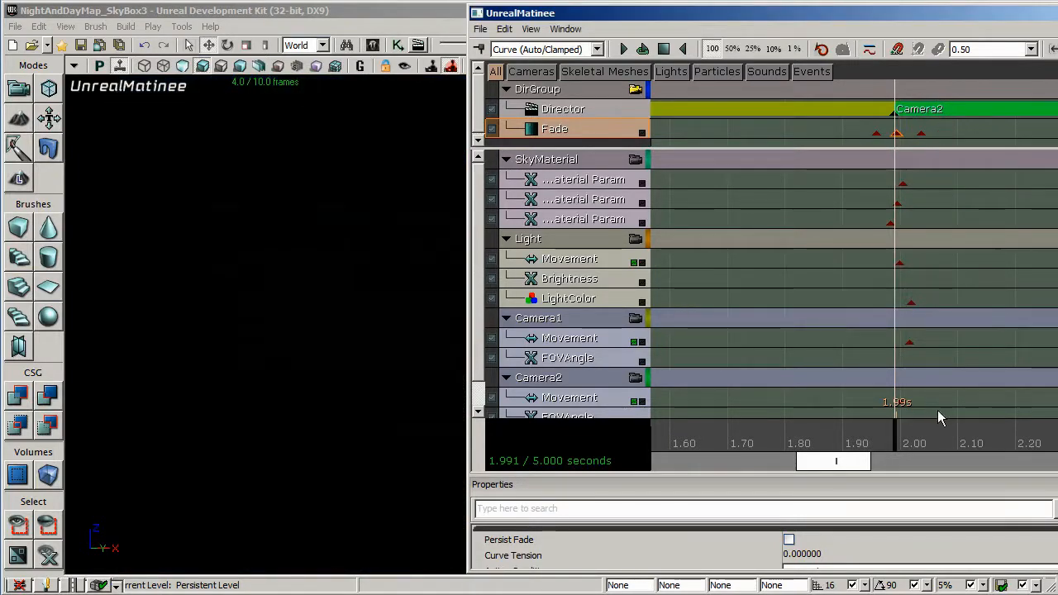
mouse_move(894, 433)
left_mouse_down()
mouse_move(860, 436)
mouse_move(938, 445)
mouse_move(827, 442)
mouse_move(995, 480)
mouse_move(1047, 472)
mouse_move(926, 442)
mouse_move(781, 442)
mouse_move(1010, 478)
mouse_move(937, 438)
mouse_move(847, 428)
left_mouse_up()
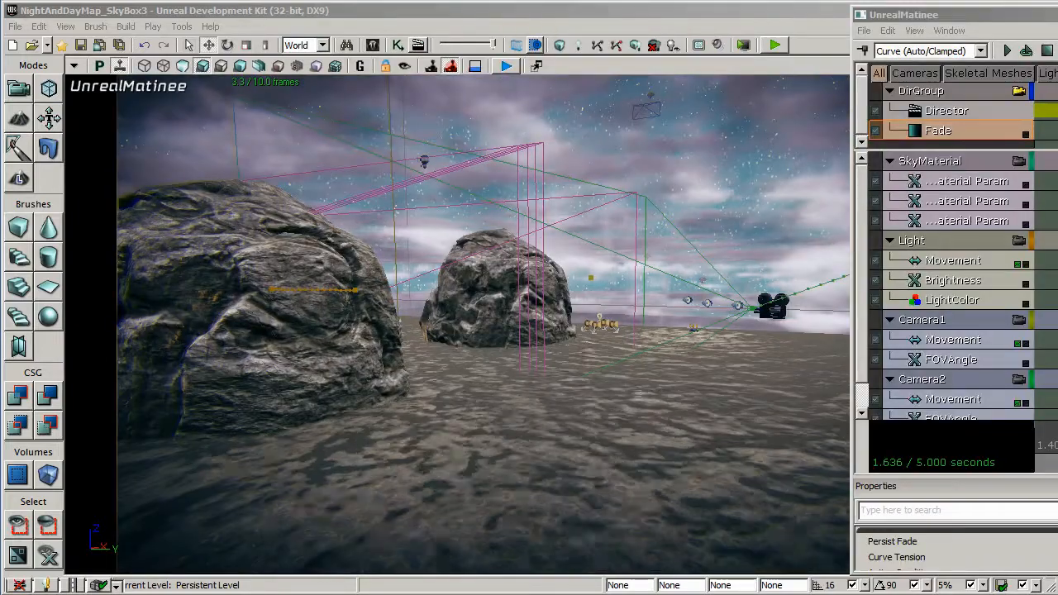
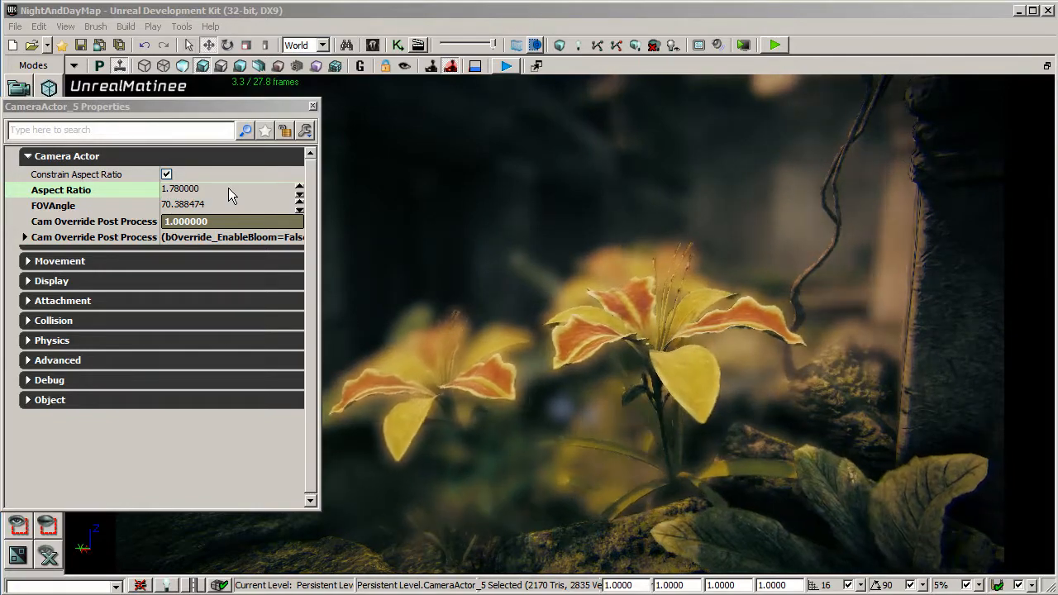
Try an Aspect Ratio of 1.33 on the flower shot's camera, and switch Constrain Aspect Ratio off and back on.
left_click(209, 189)
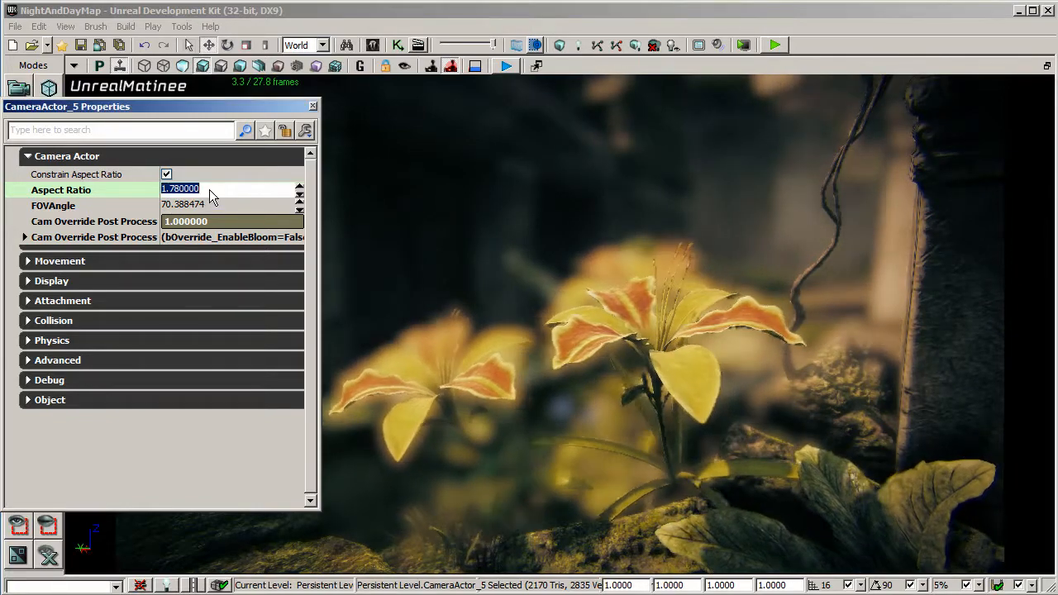
type("1.")
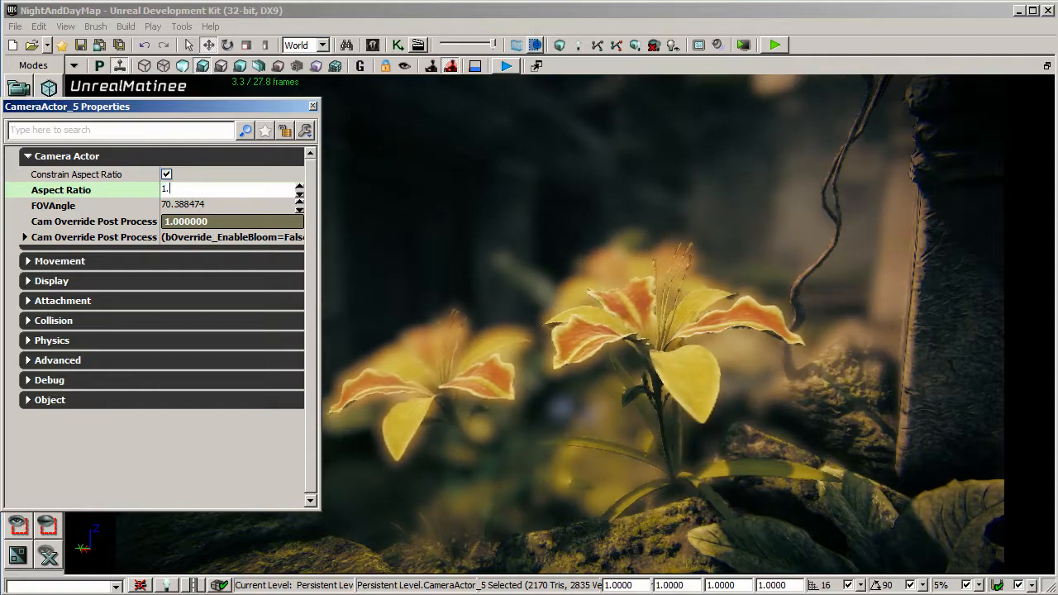
type("33")
key("Return")
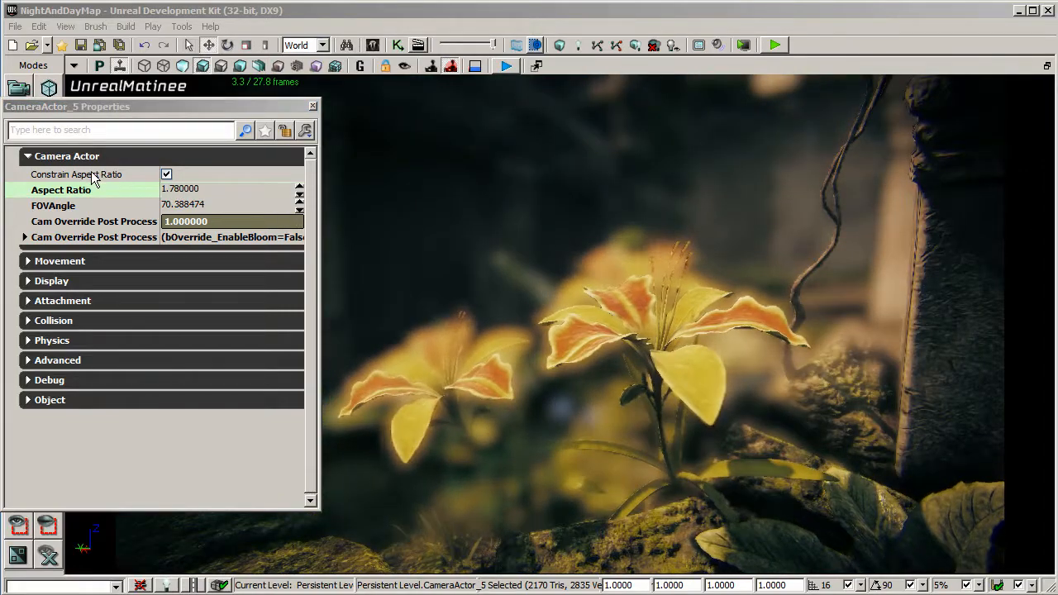
left_click(166, 174)
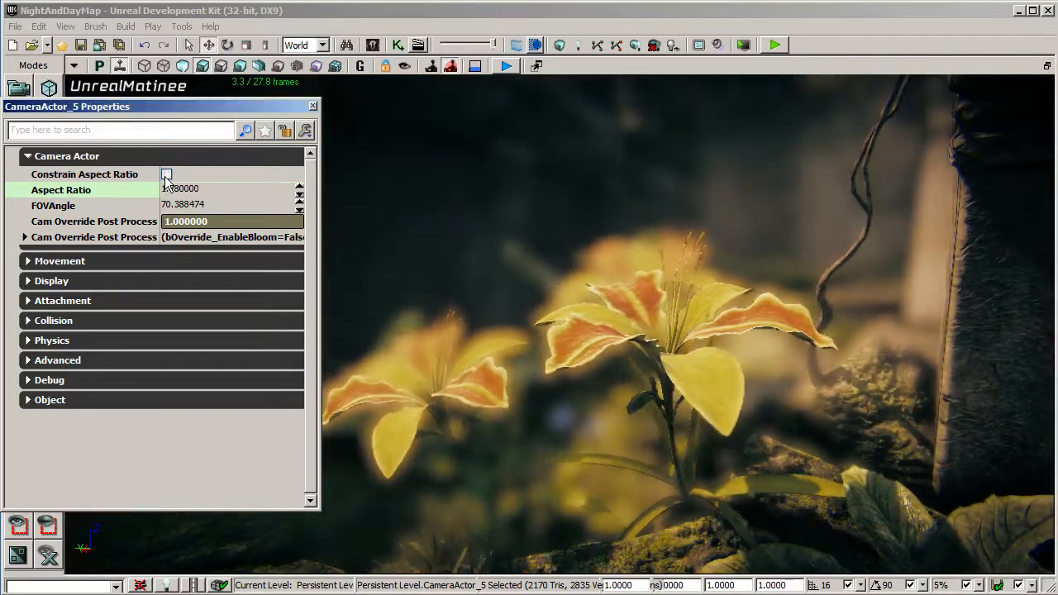
left_click(166, 175)
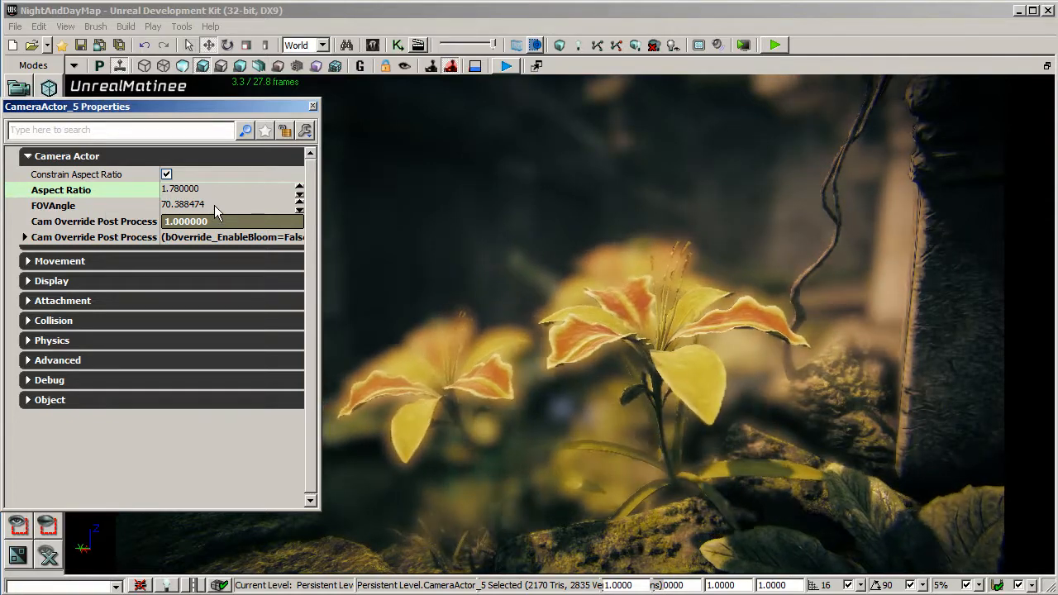
Try FOVAngle values of 90 and 120 on the camera and settle on 73.
left_click(214, 205)
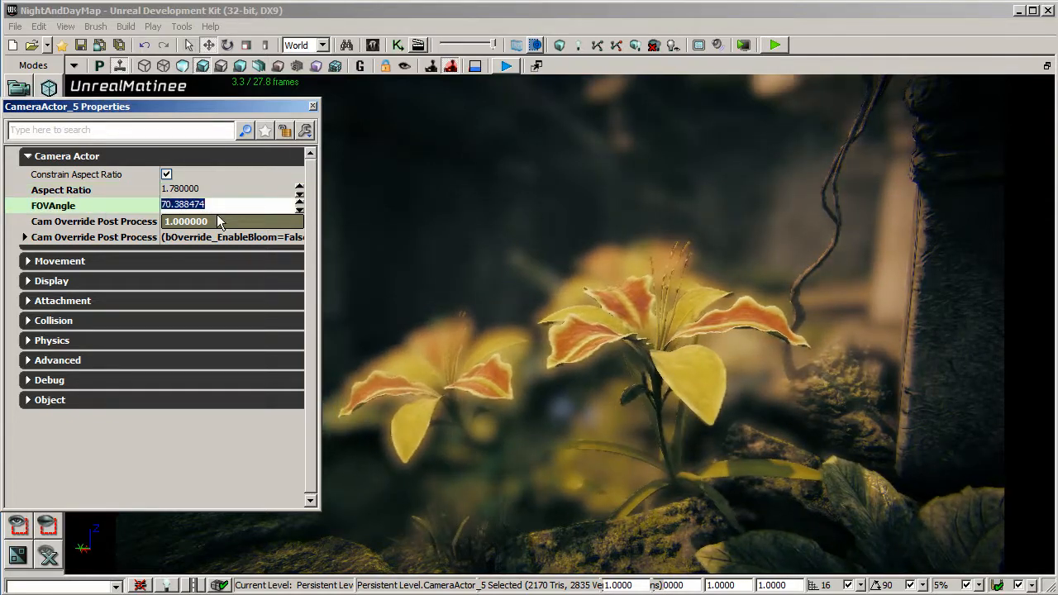
type("90")
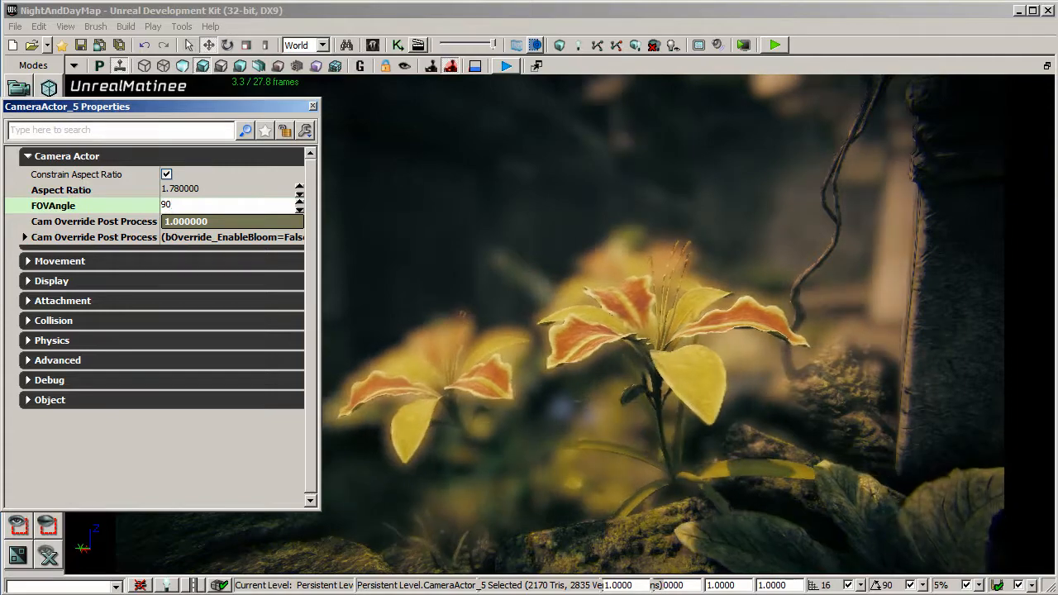
key("Return")
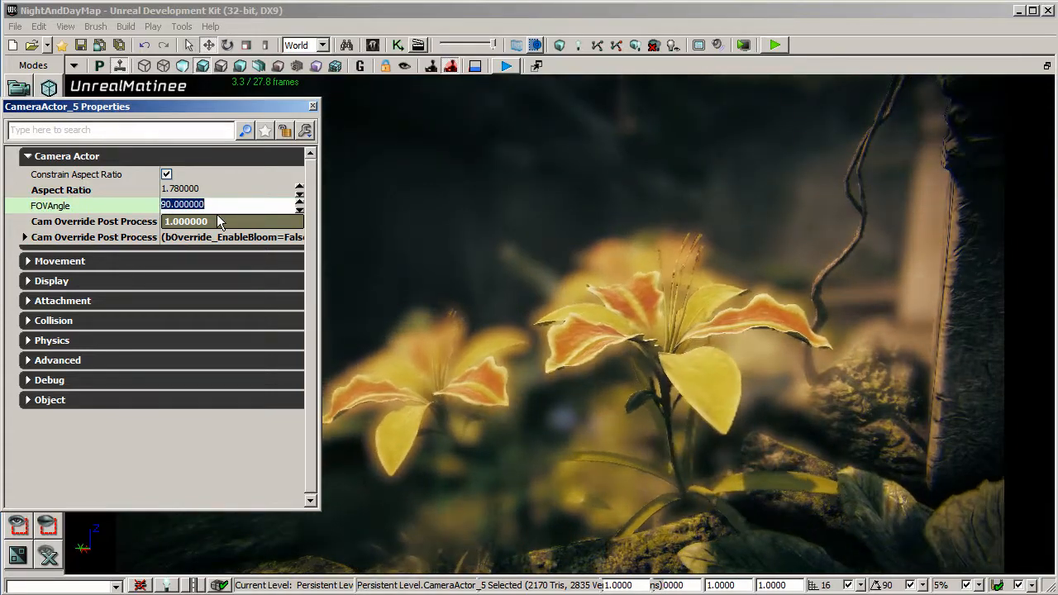
type("120")
key("Return")
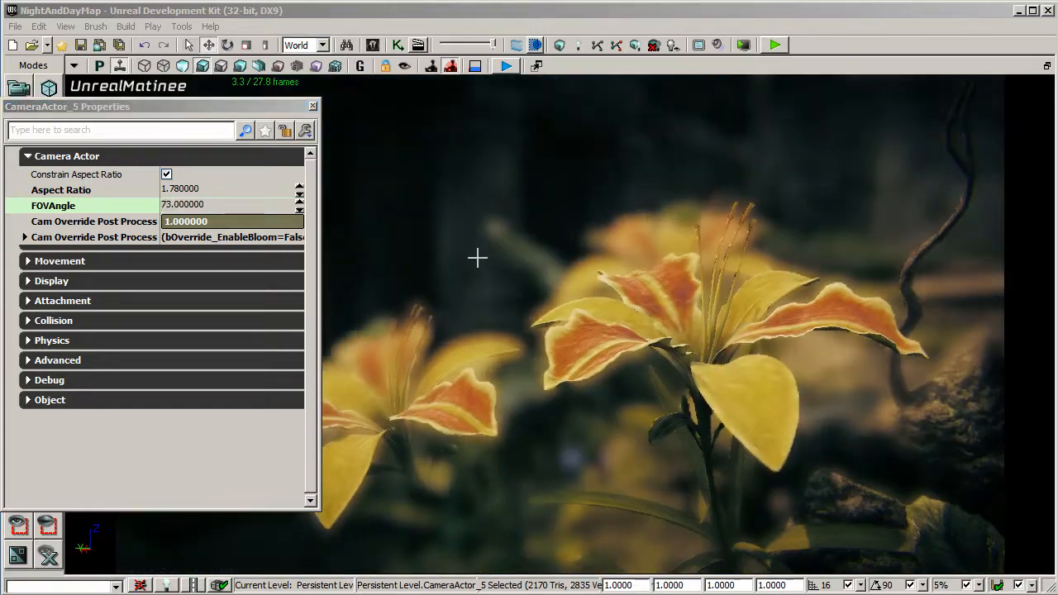
Expand the camera's post process overrides and compare the flower shot with the Enable DOF override off and on.
left_click(25, 238)
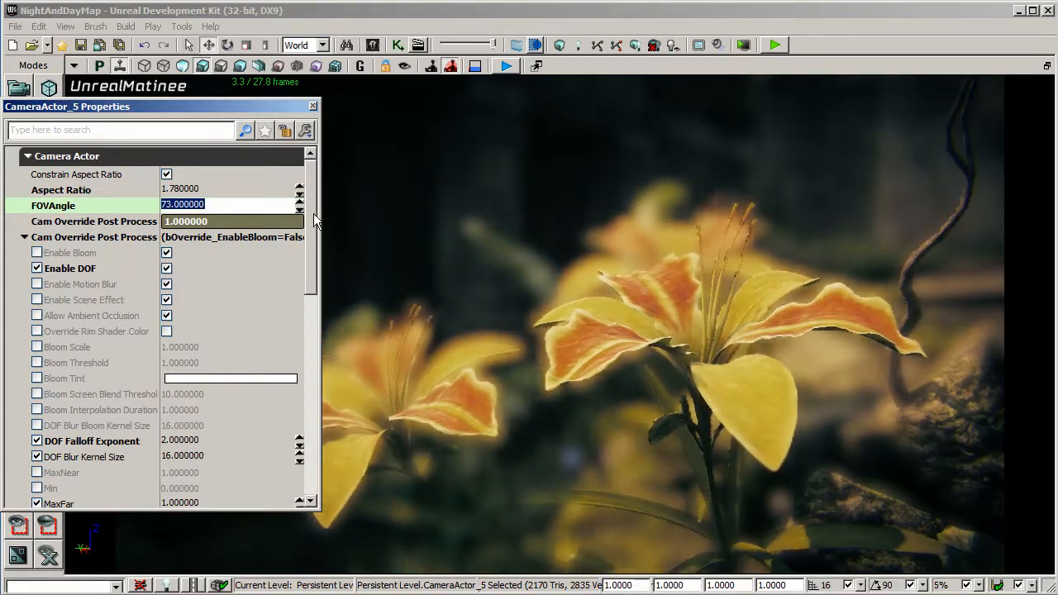
left_click_drag(313, 214, 311, 239)
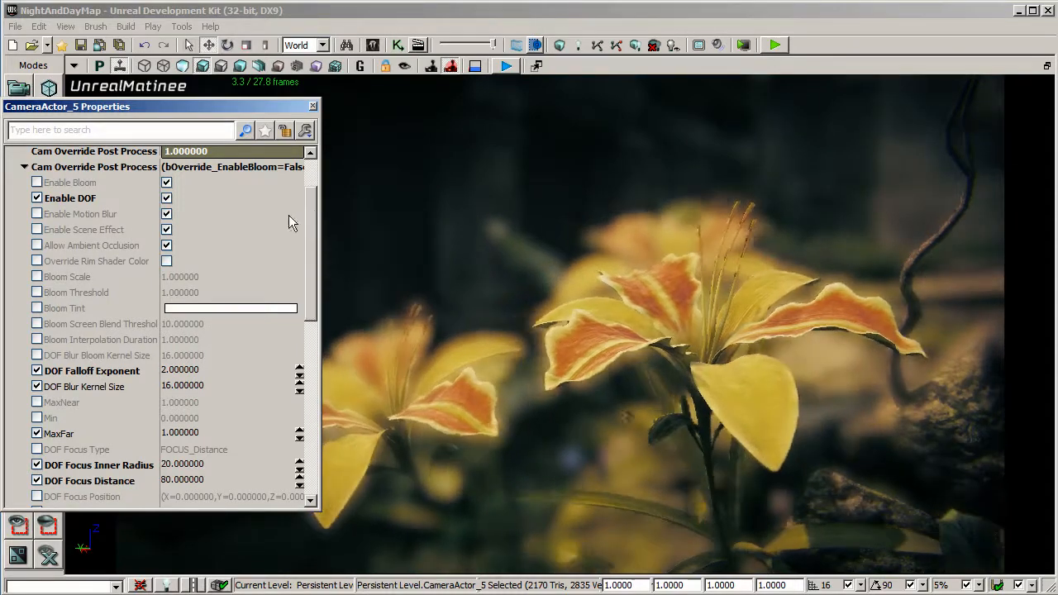
left_click(37, 199)
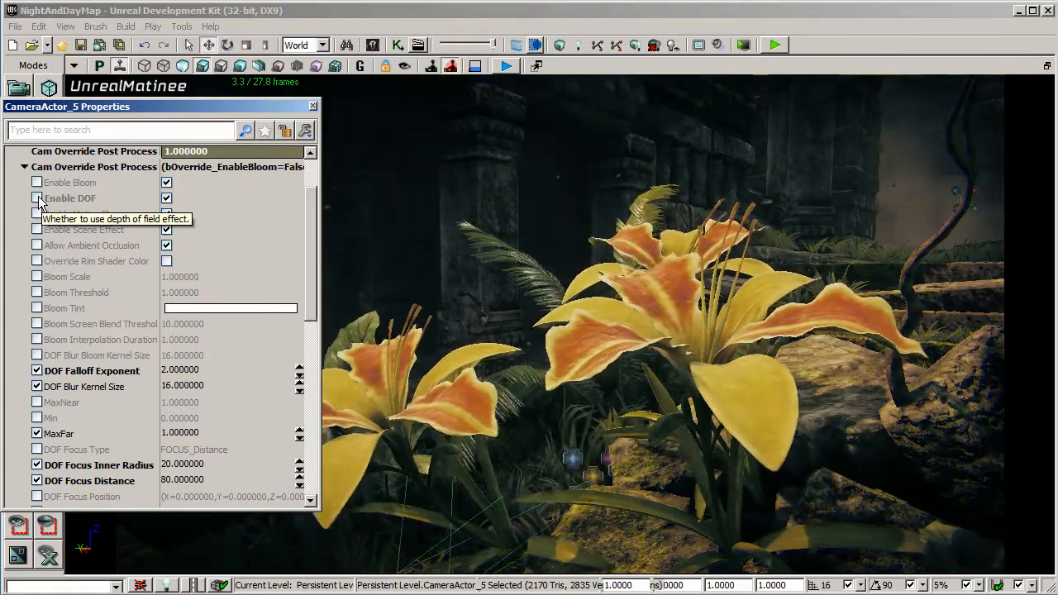
left_click(37, 198)
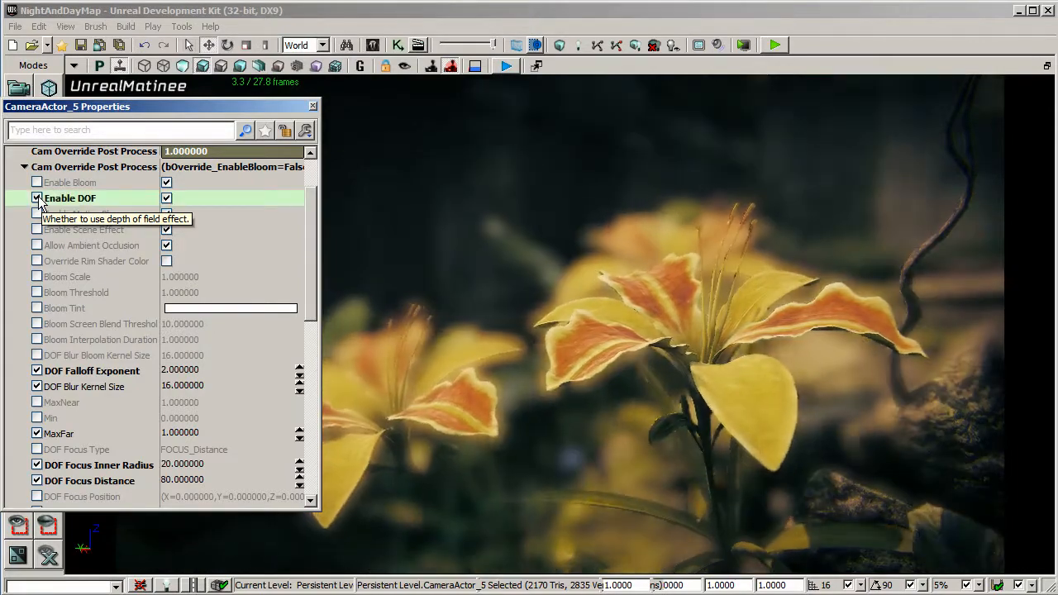
left_click(39, 198)
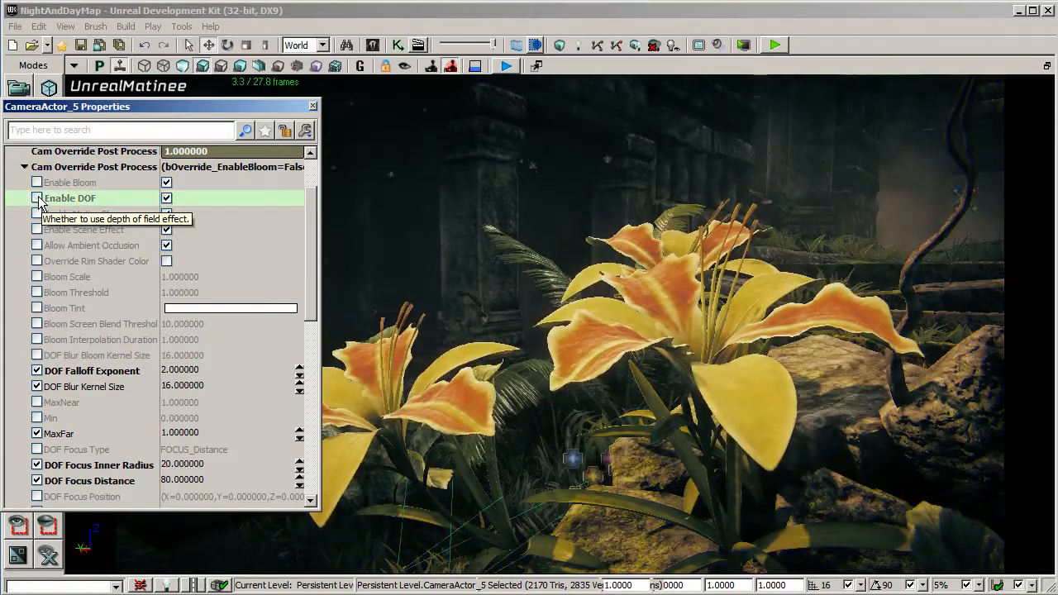
left_click(39, 198)
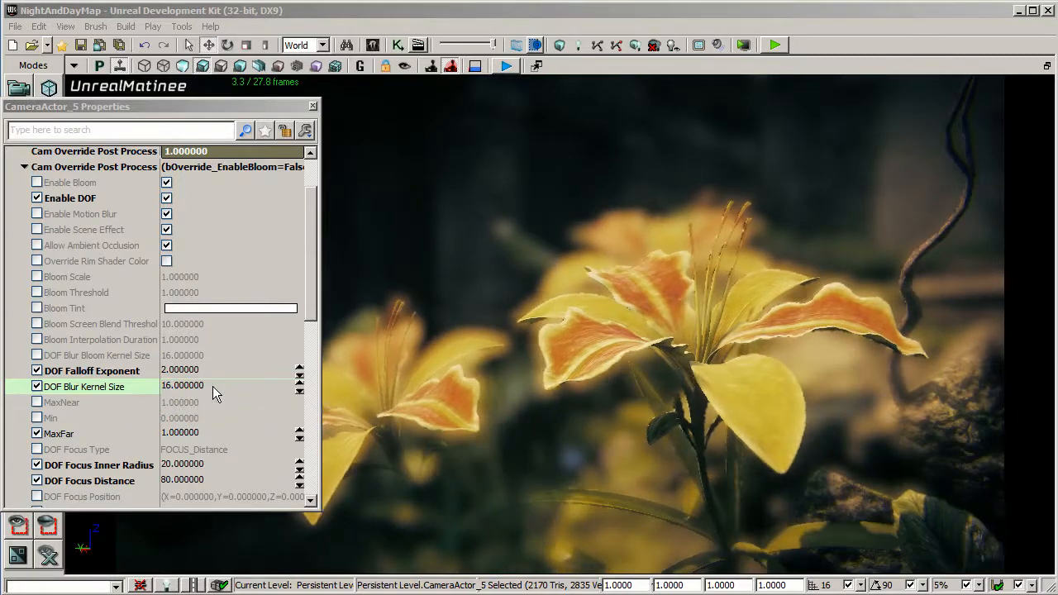
Set DOF Blur Kernel Size to 2 and compare the shot with the Enable DOF override off and on.
left_click(213, 386)
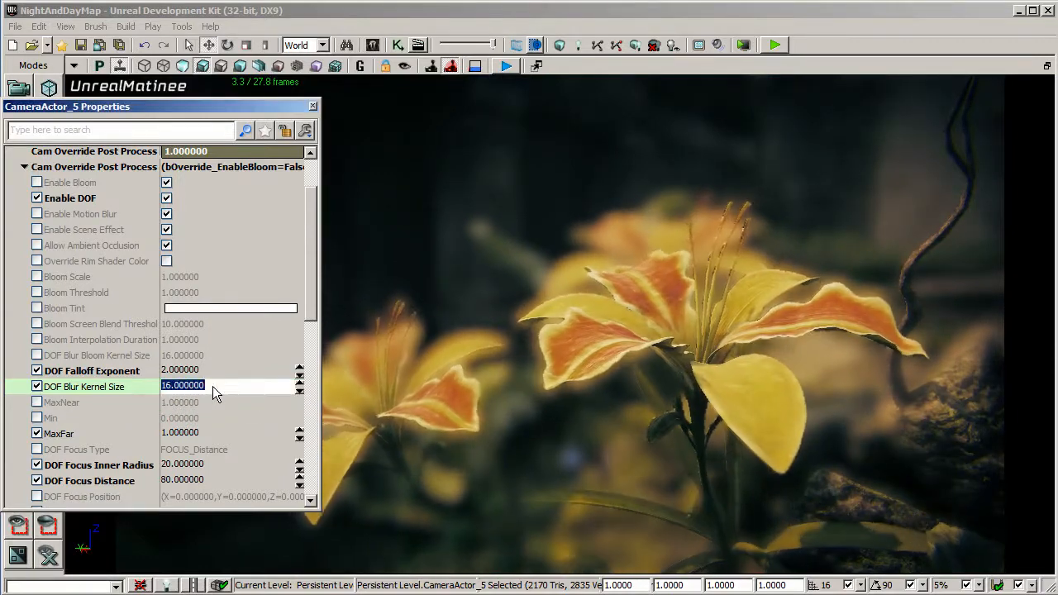
type("2")
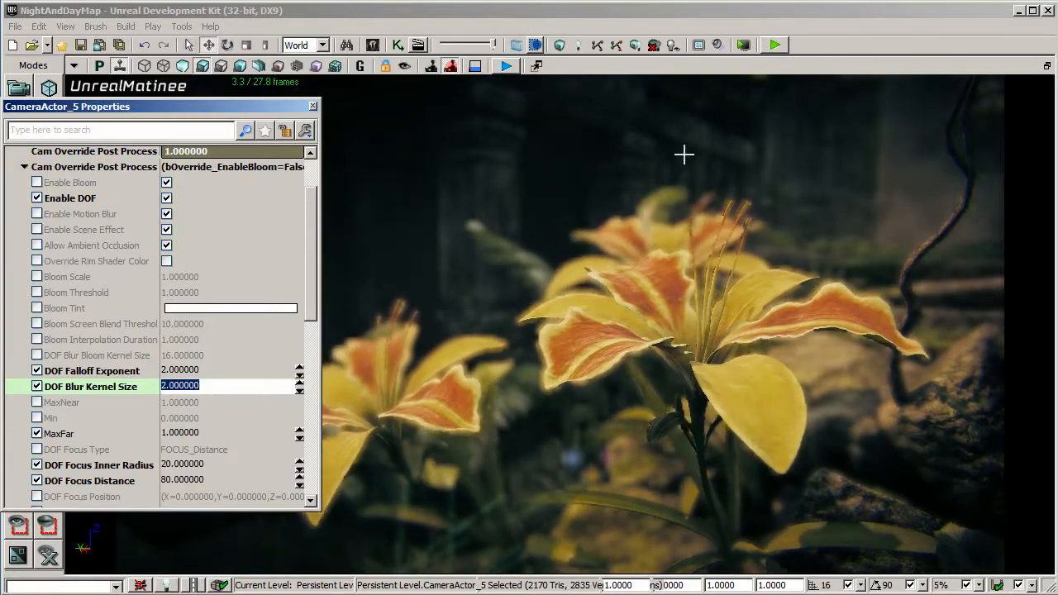
left_click(36, 199)
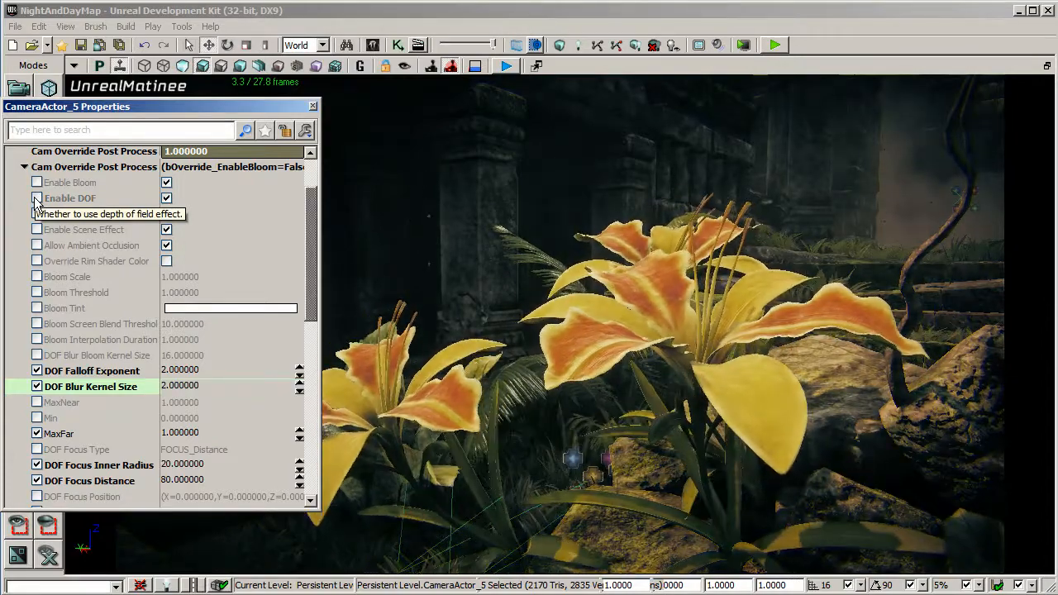
left_click(37, 198)
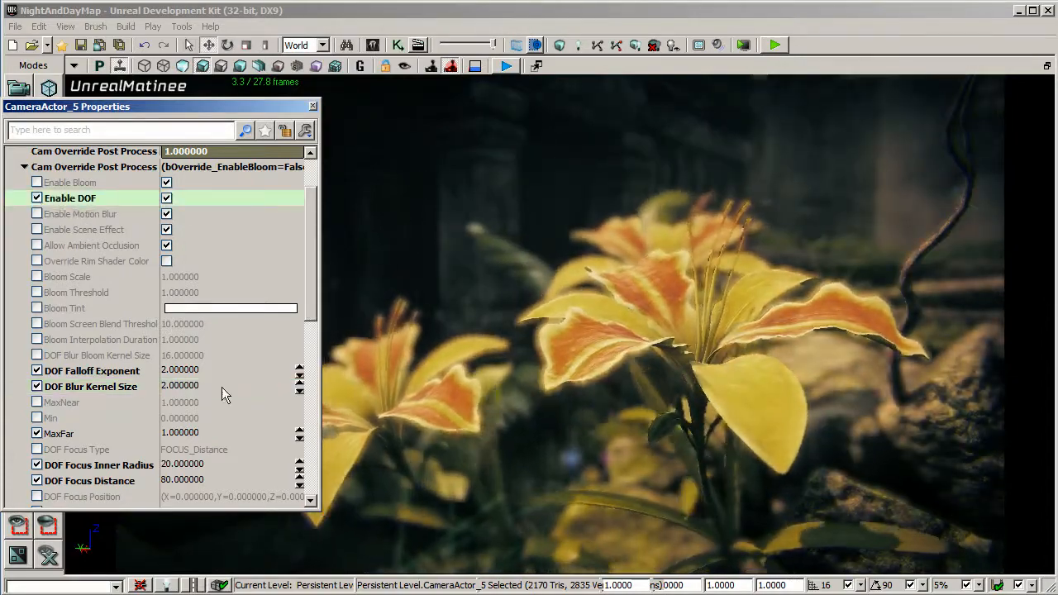
Set the camera's DOF Blur Kernel Size to 16.
left_click(222, 386)
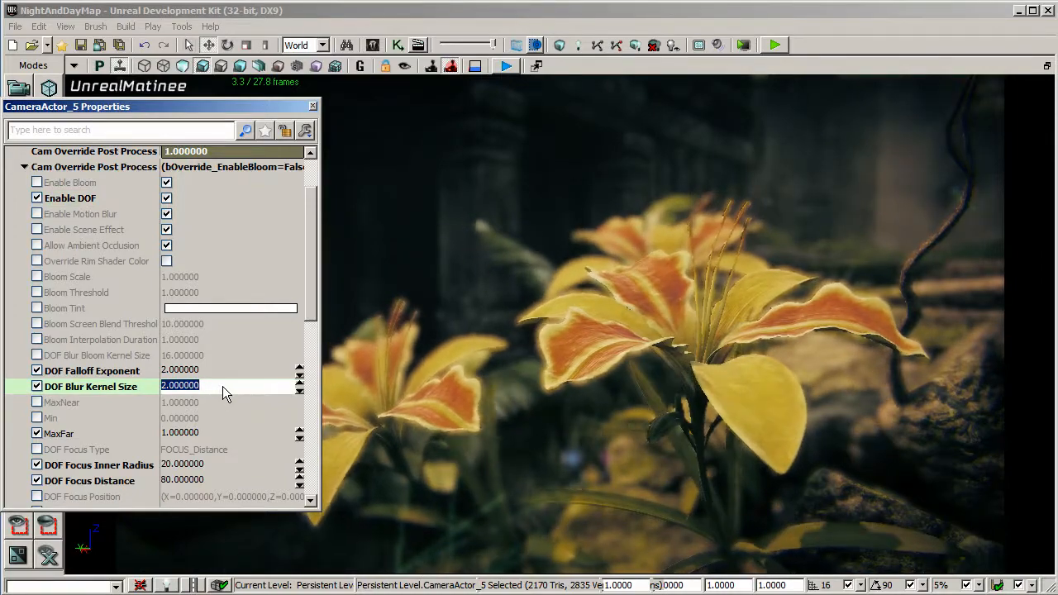
type("32")
key("Return")
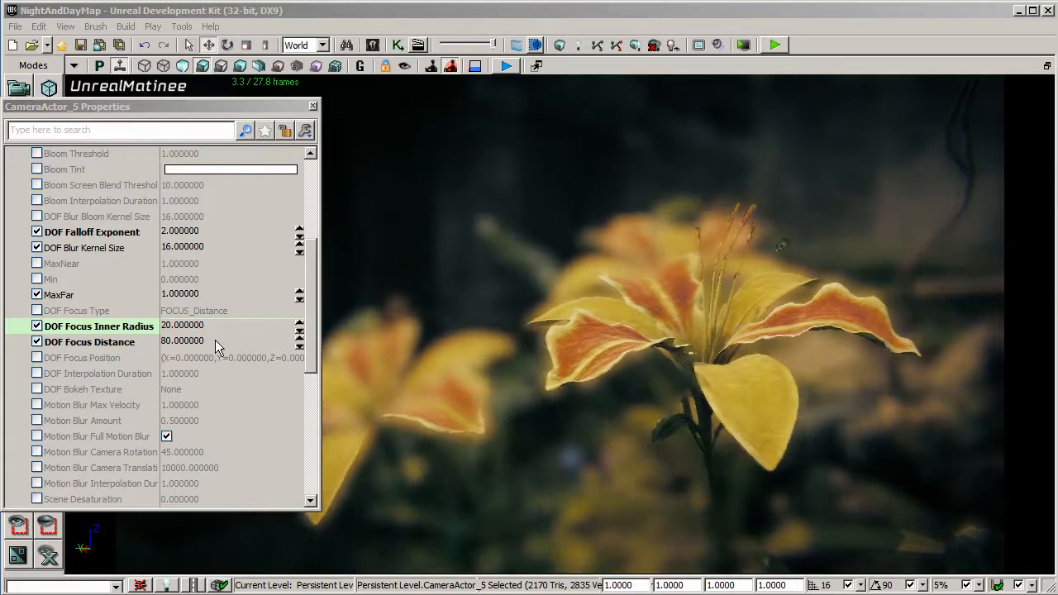
Try DOF Focus Distance values of 20 and 200 on the camera, and set it back to 80.
left_click(215, 340)
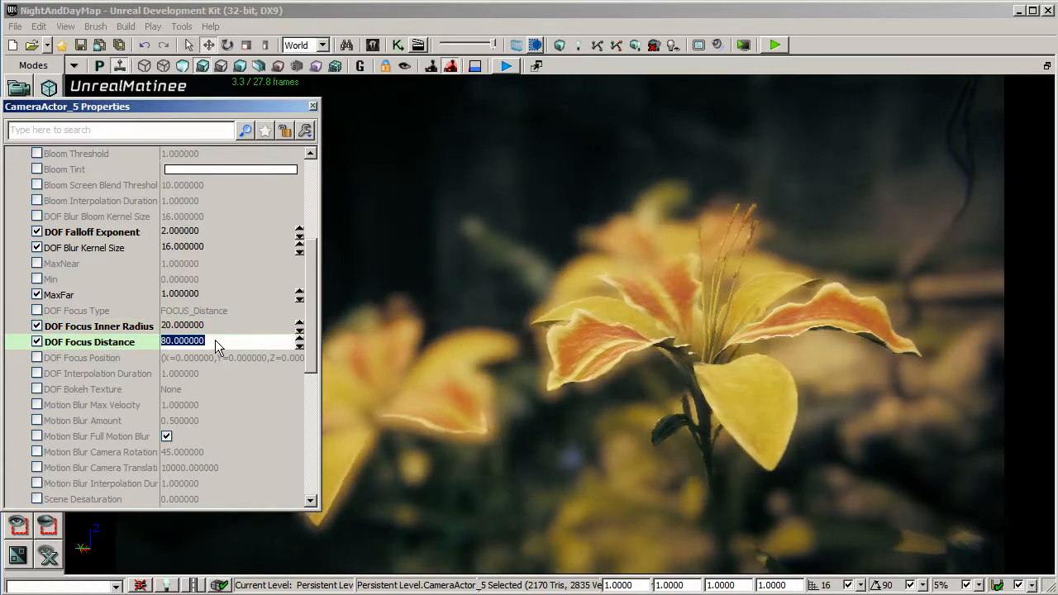
type("20")
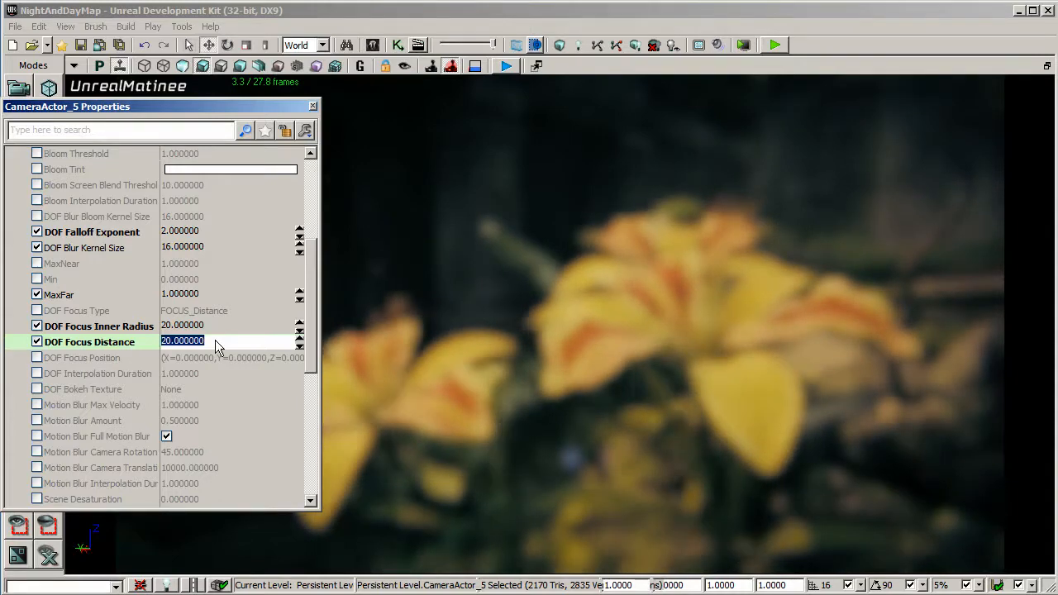
type("200")
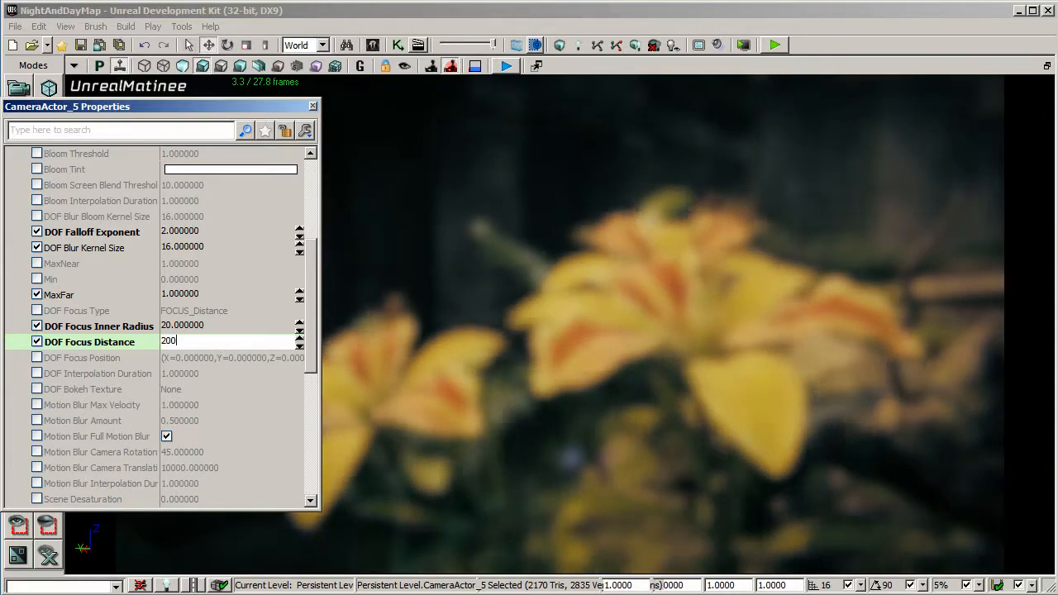
key("Return")
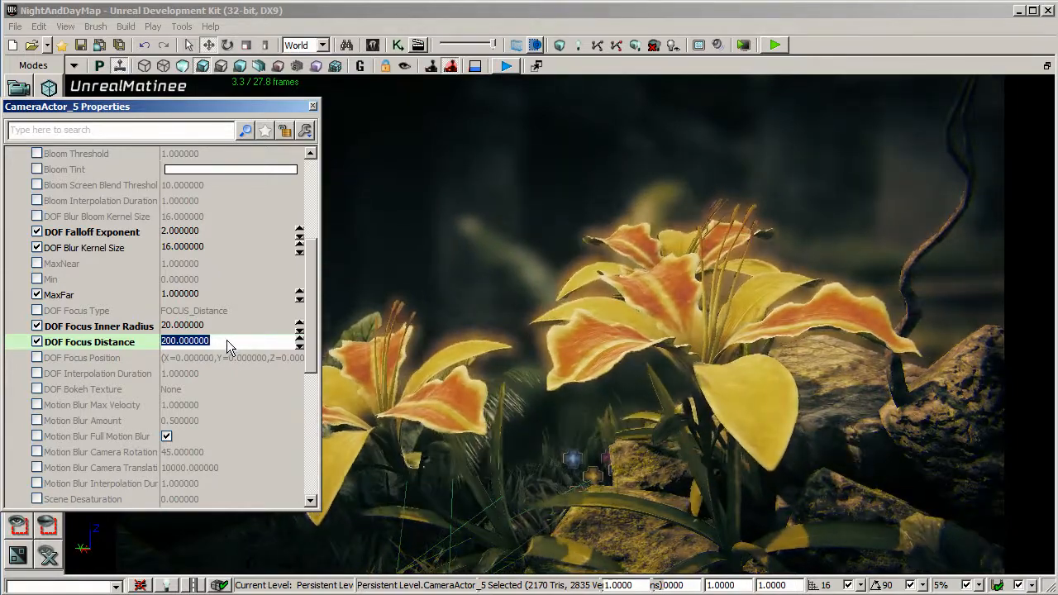
left_click_drag(226, 340, 153, 351)
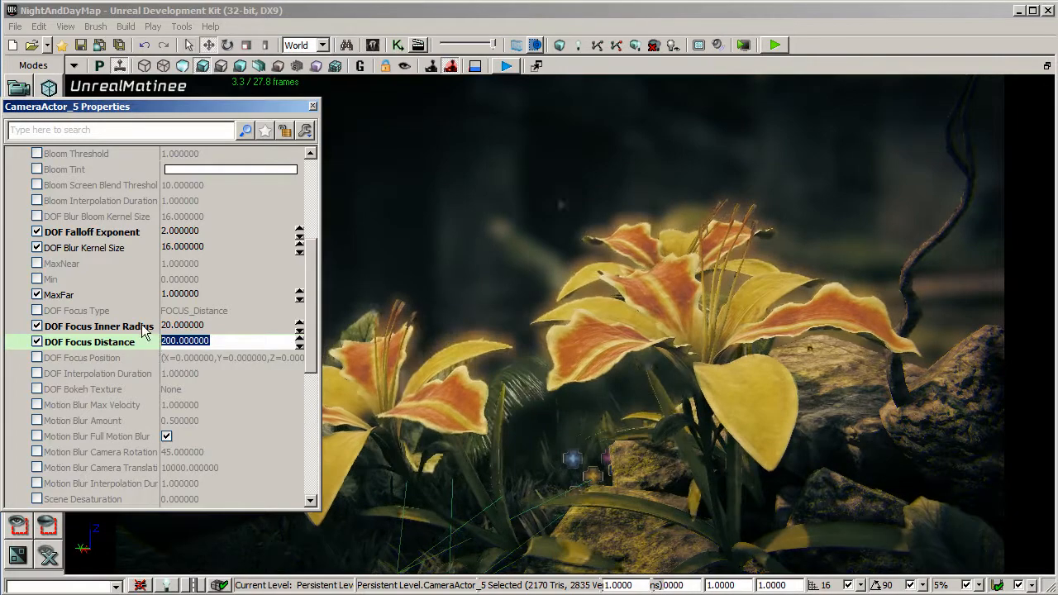
type("80")
key("Return")
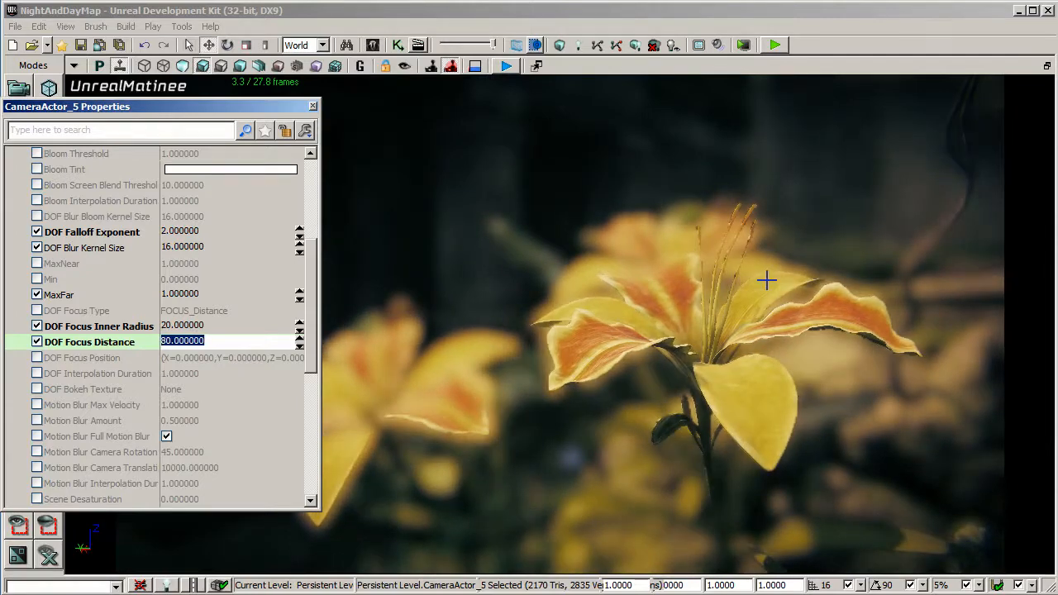
Try a DOF Focus Inner Radius of 2 on the flower shot's camera, and set it to 30.
left_click(217, 326)
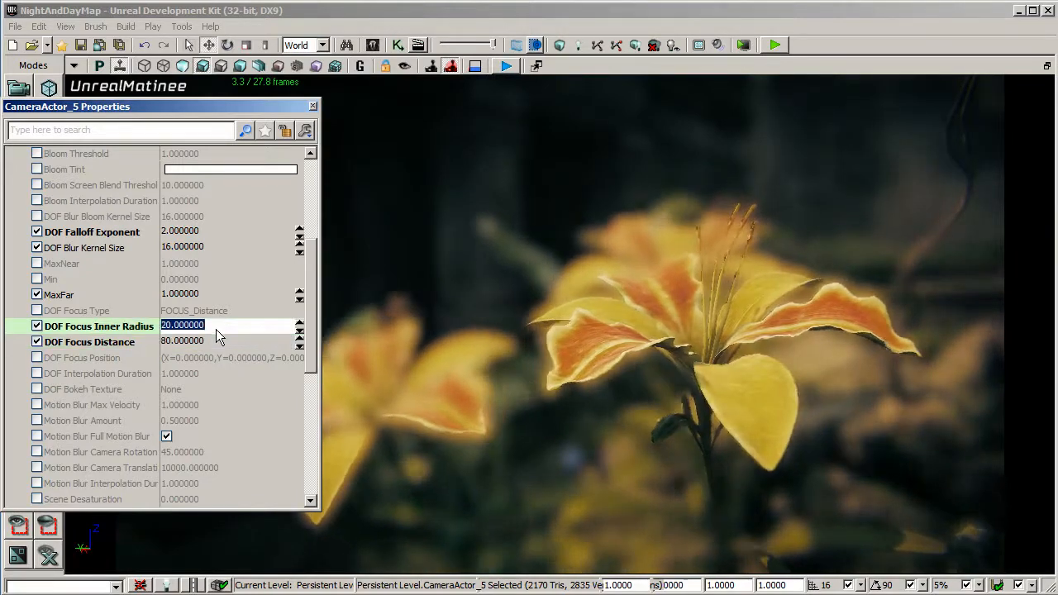
type("2")
key("Return")
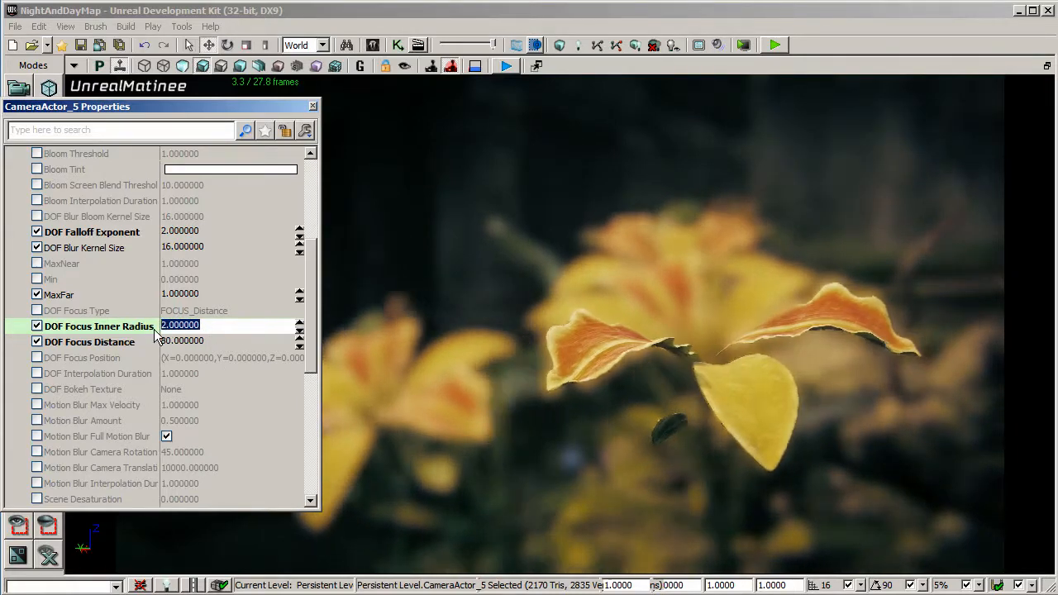
type("30")
key("Return")
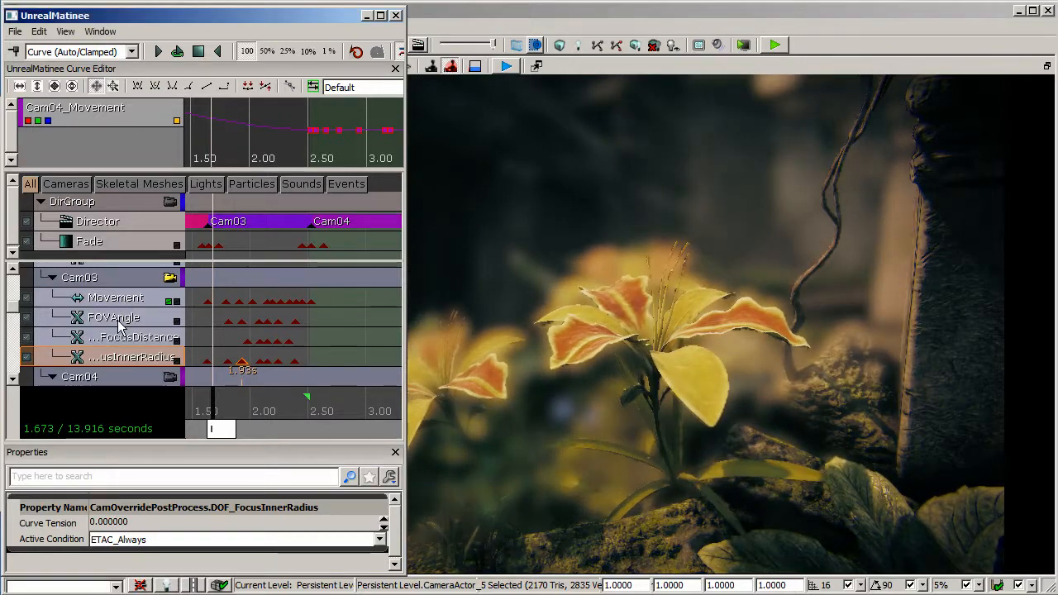
Check the value of the key at 1.93 s on Cam03's FOVAngle track without changing it.
left_click(145, 343)
left_click(242, 321)
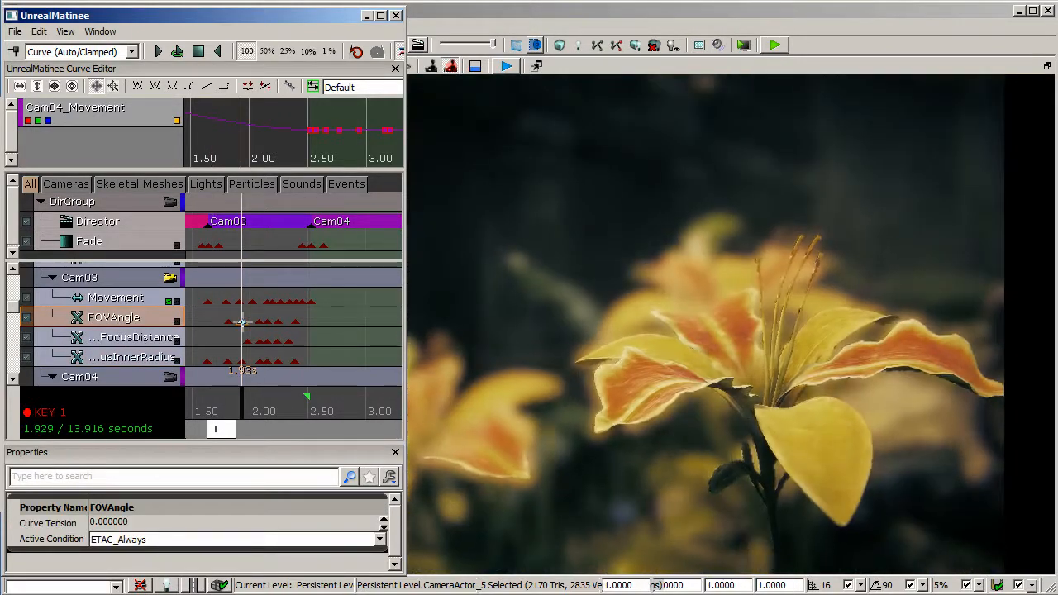
right_click(241, 321)
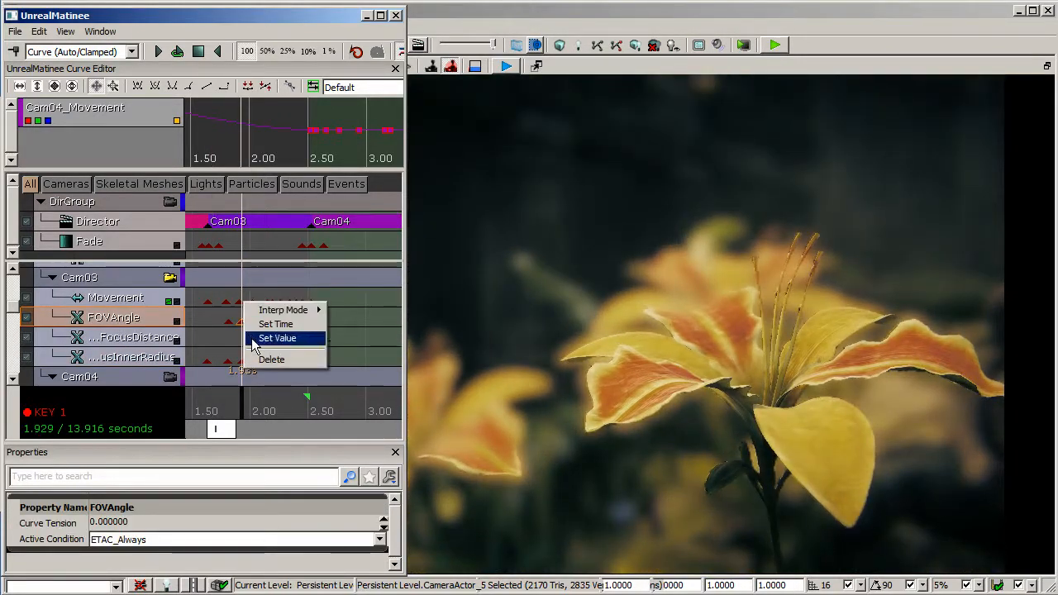
left_click(261, 339)
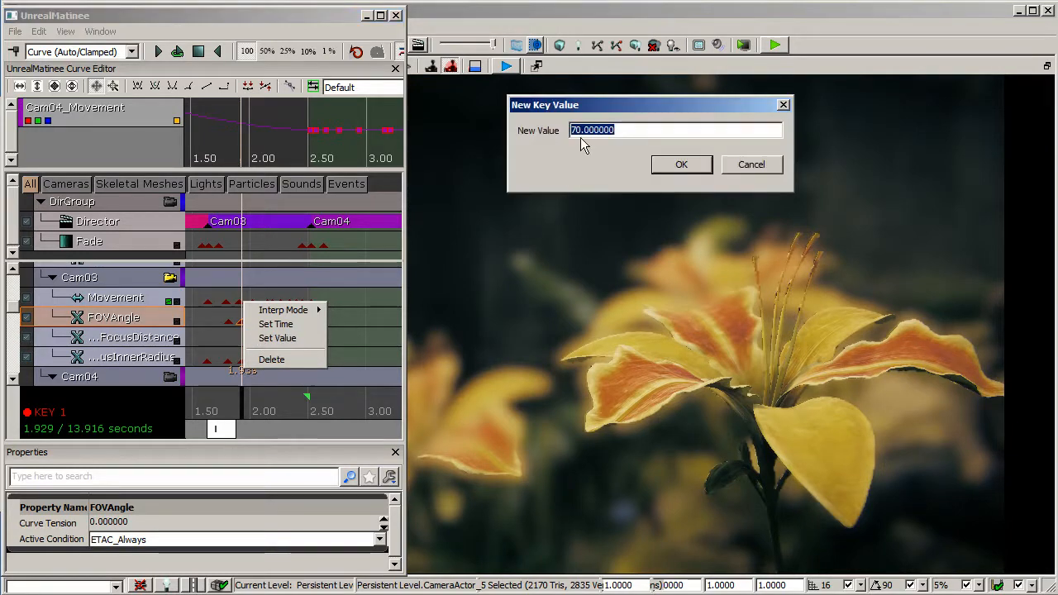
left_click(745, 167)
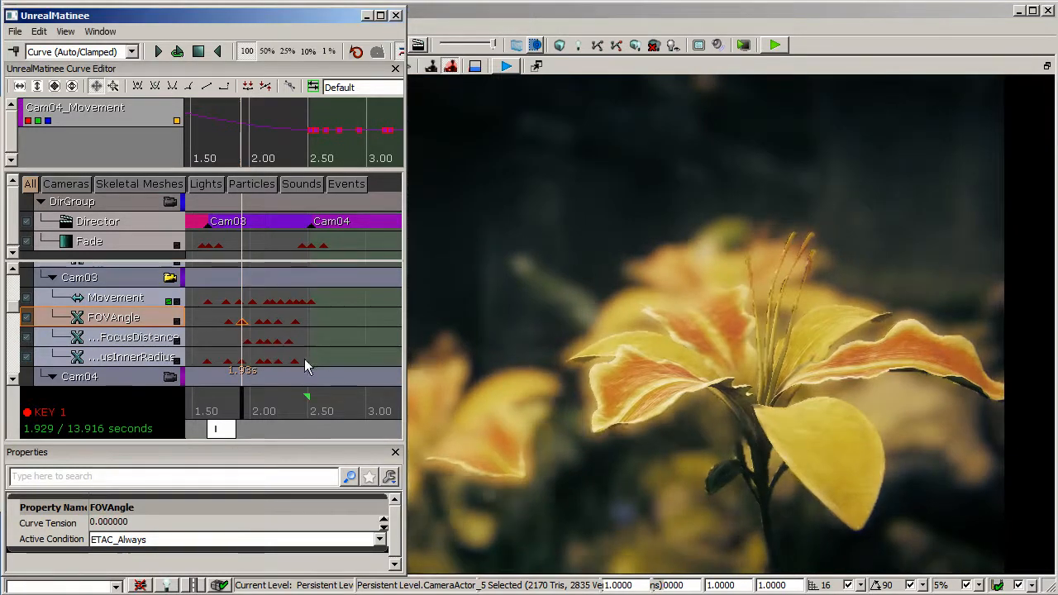
Check the value of the FOVAngle key at 2.24 s in the Cam03 group without changing it.
left_click(279, 320)
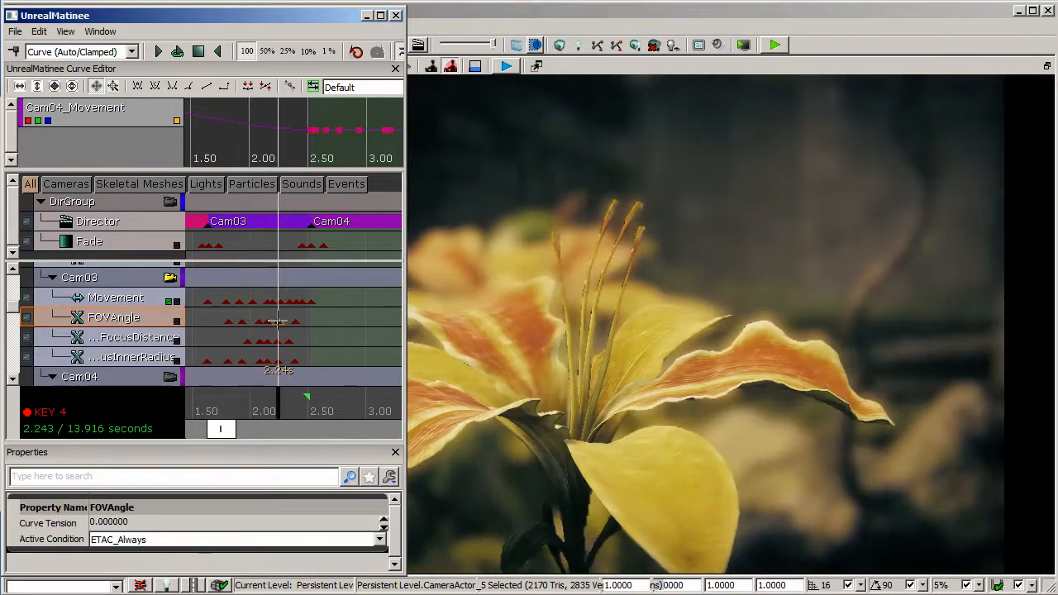
right_click(278, 321)
left_click(290, 343)
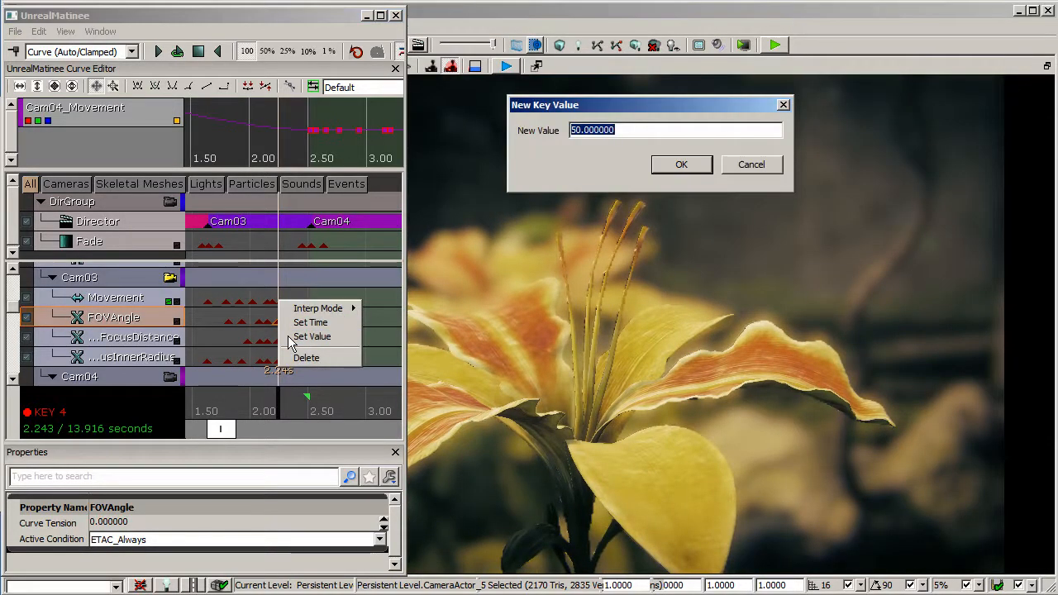
left_click(747, 163)
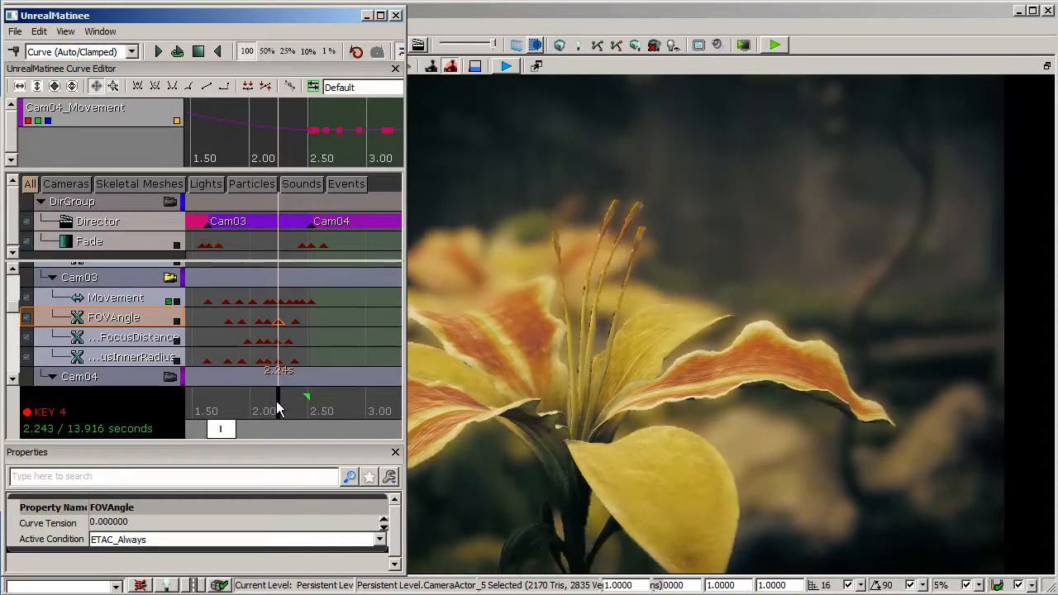
Scrub back toward the start of the Cam03 shot and inspect the DOF_FocusDistance and DOF_FocusInnerRadius tracks.
left_click_drag(277, 402, 232, 390)
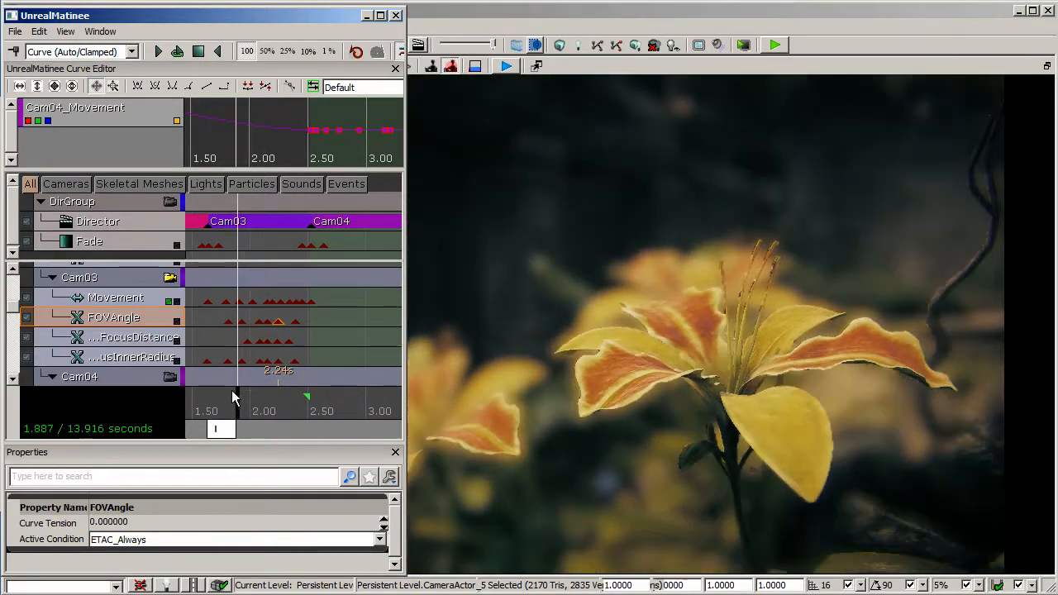
left_click(113, 339)
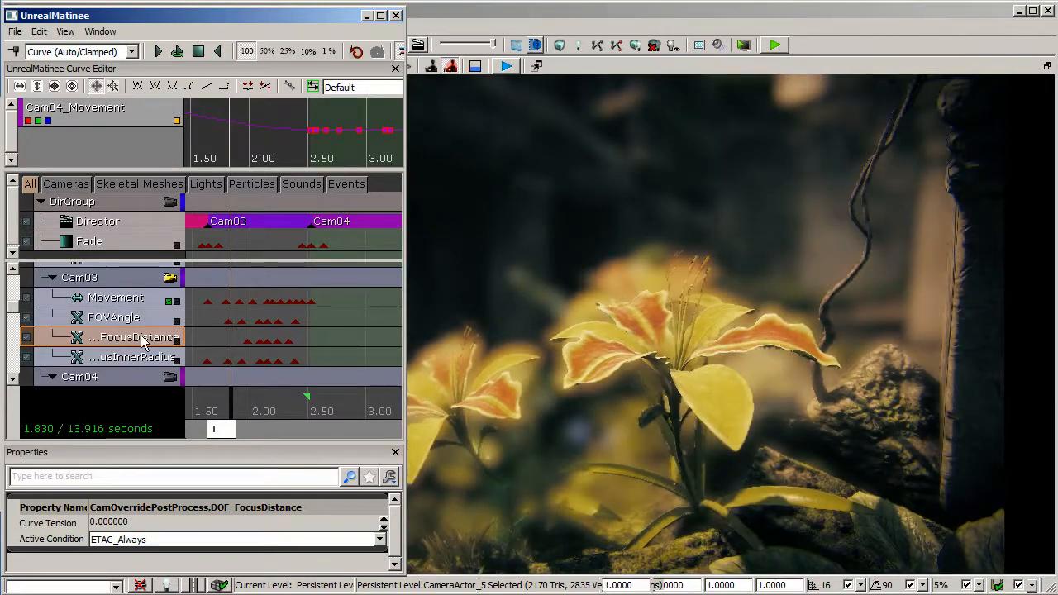
left_click(124, 359)
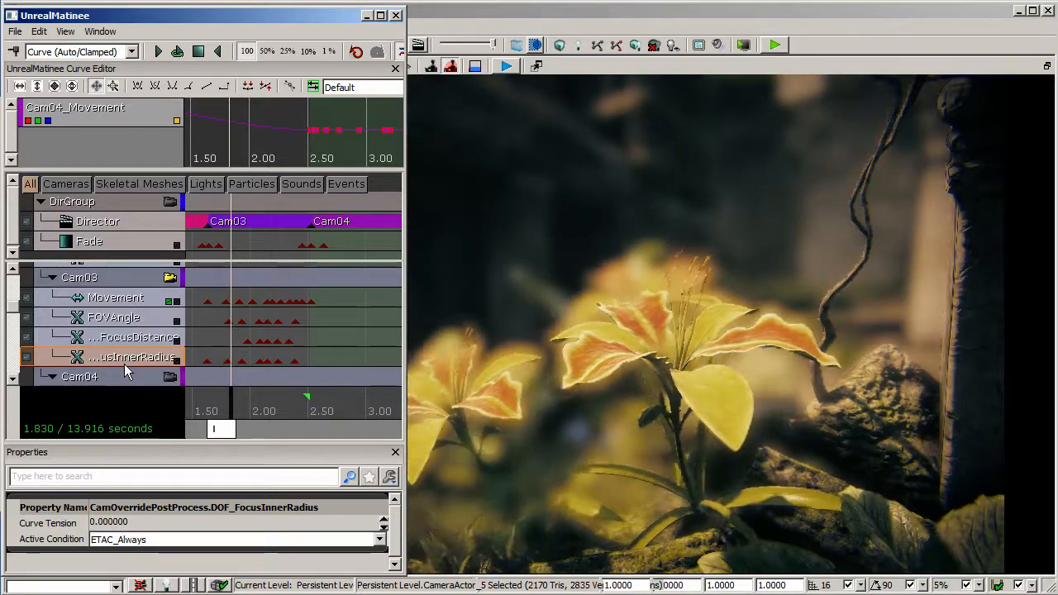
Review the properties offered for a new Float Property track on the Cam03 group, and cancel without adding one.
left_click(121, 274)
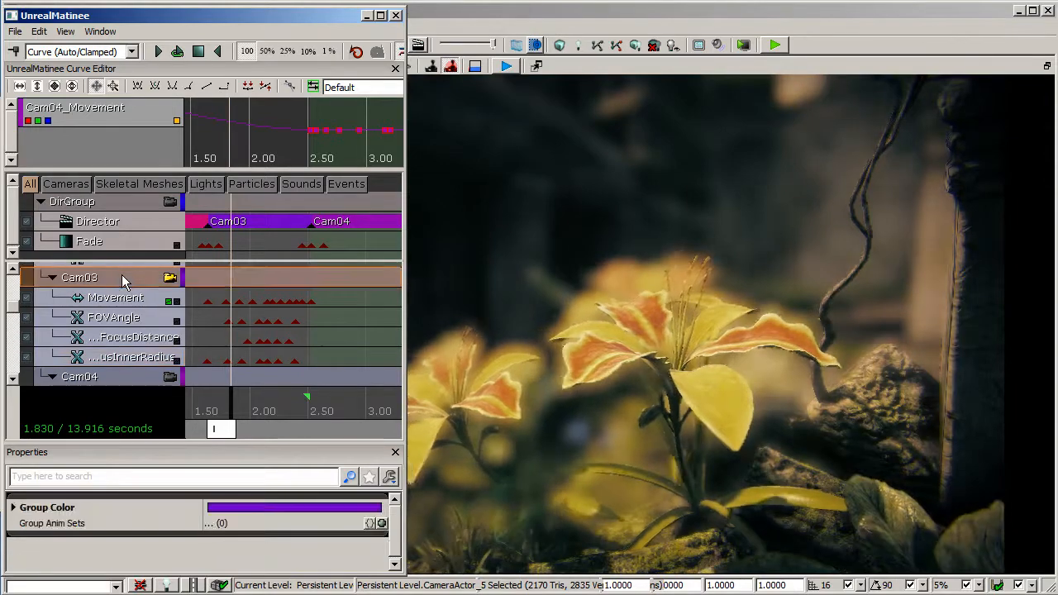
right_click(122, 275)
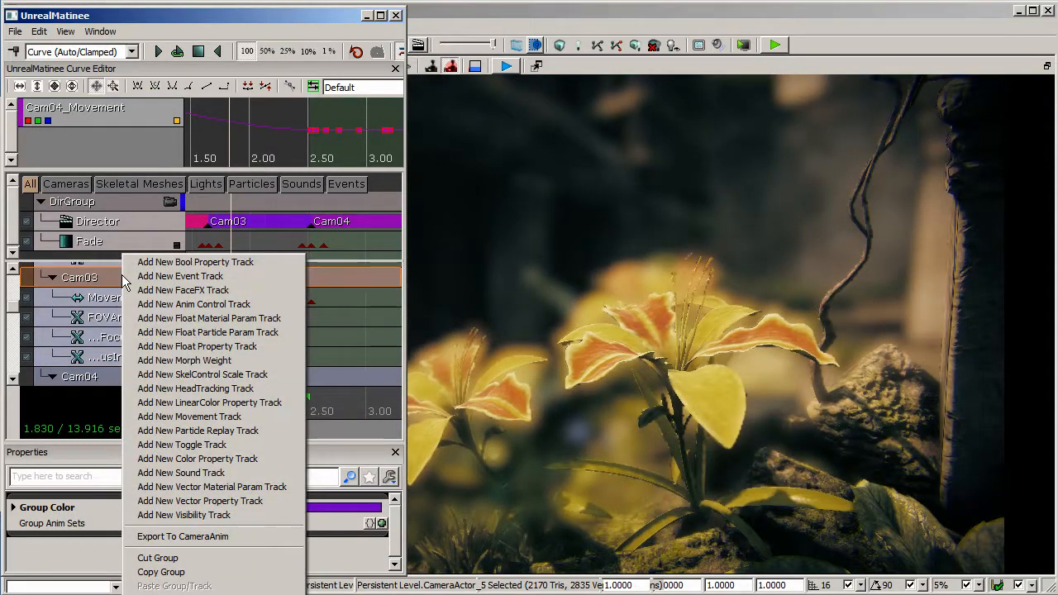
left_click(196, 347)
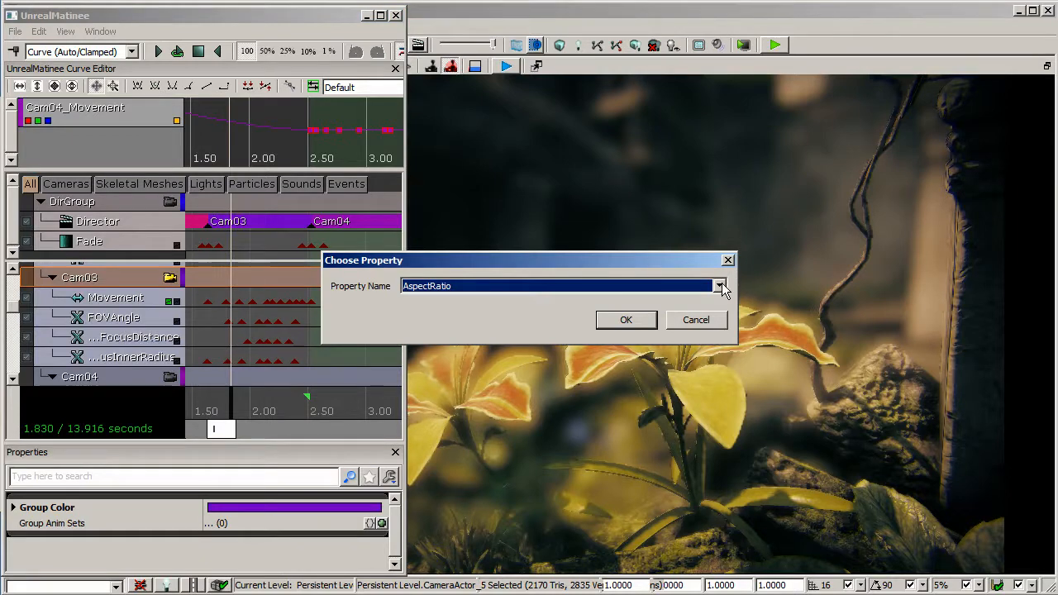
left_click(721, 287)
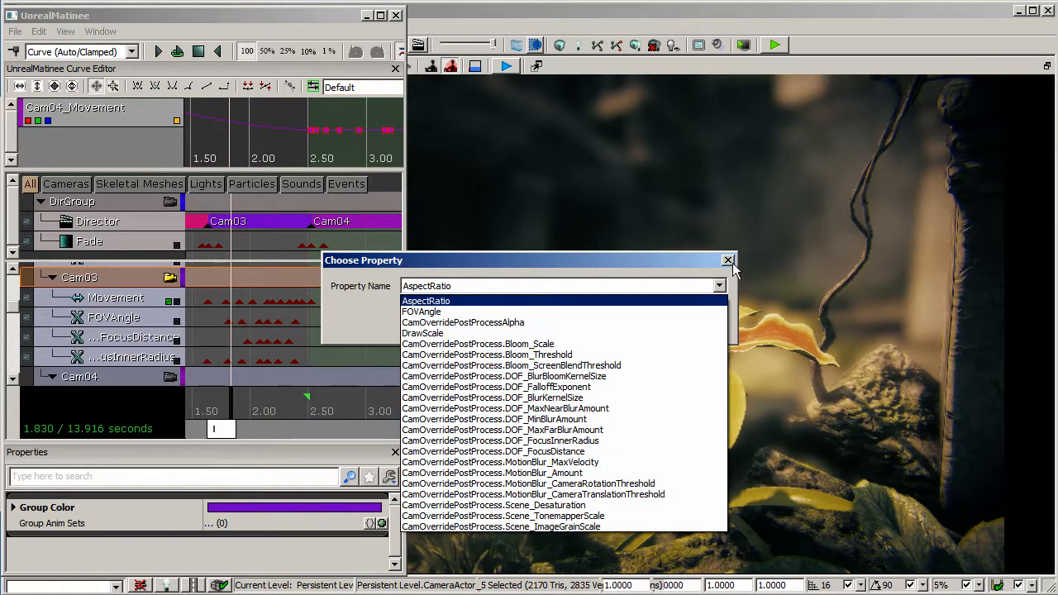
left_click(728, 264)
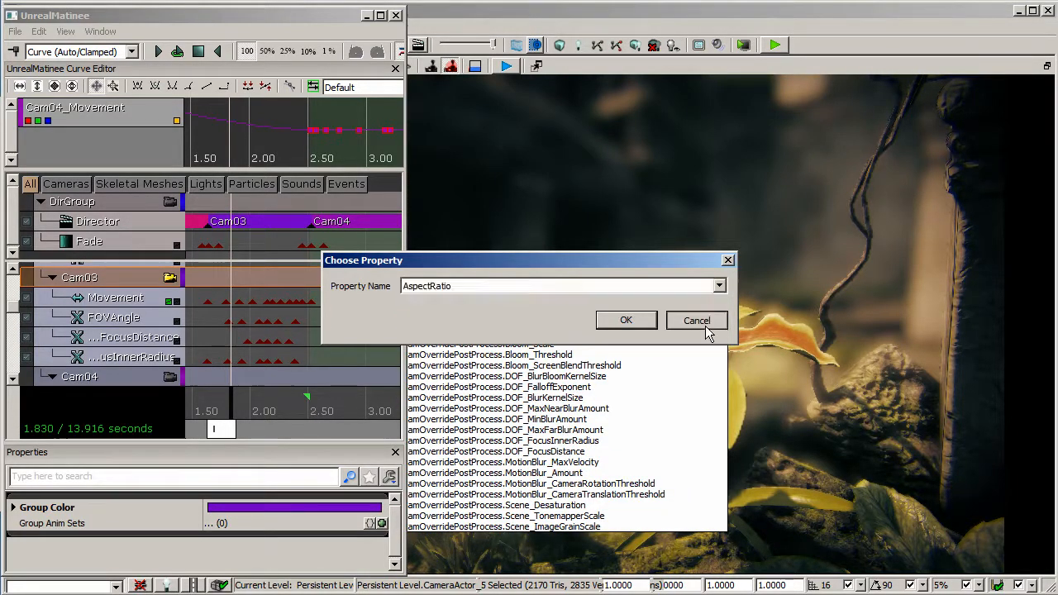
left_click(703, 324)
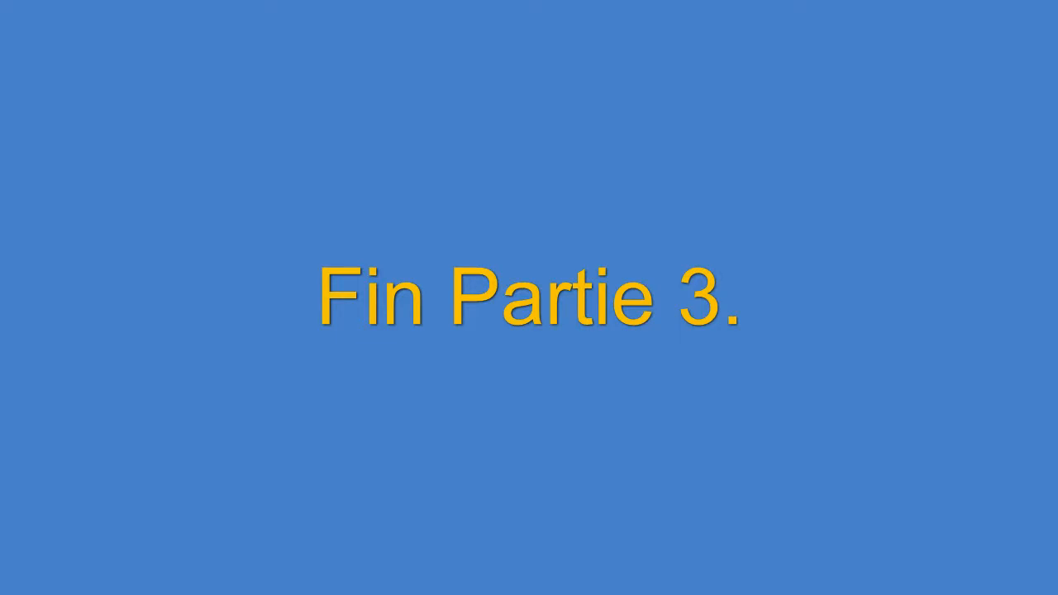